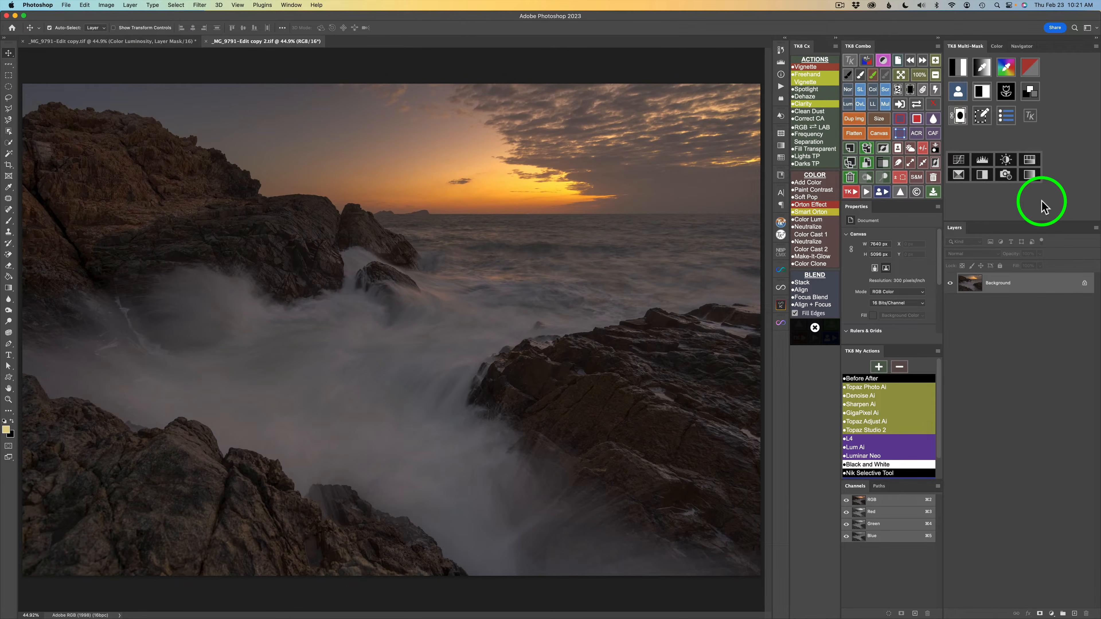
Create a Color Grading adjustment layer masked by the RGB Midtones 3 luminosity mask.
click(959, 69)
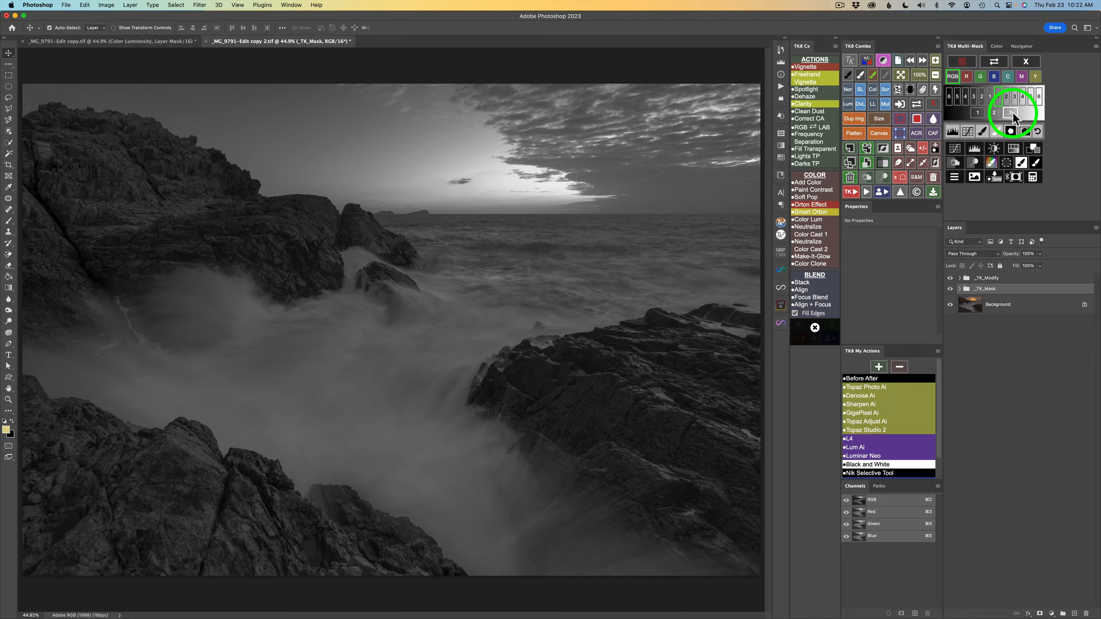
click(1012, 114)
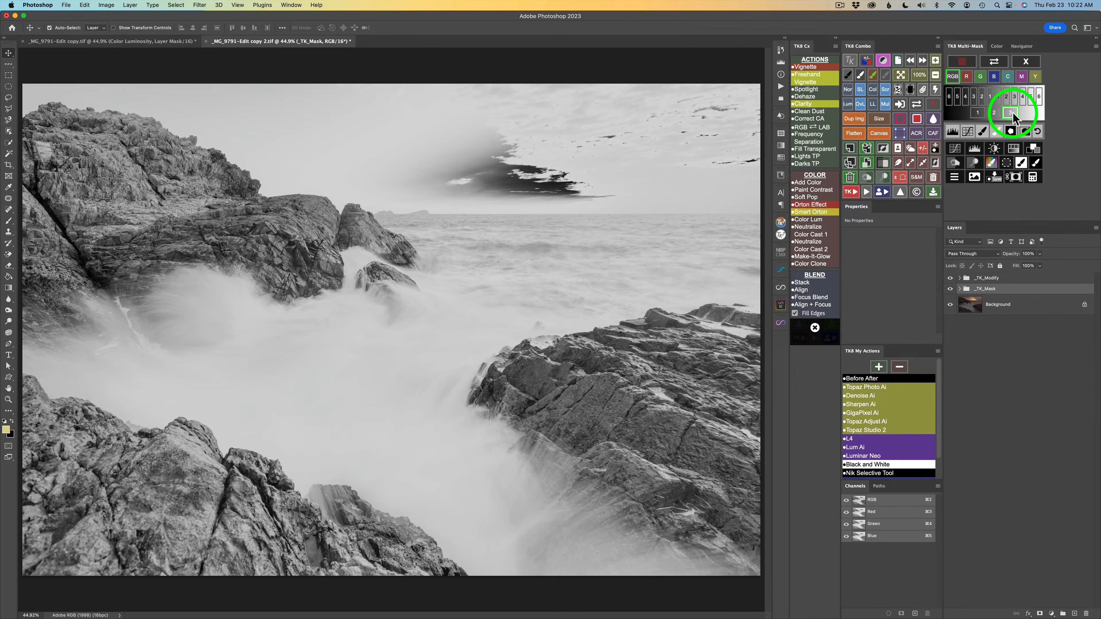
click(1034, 149)
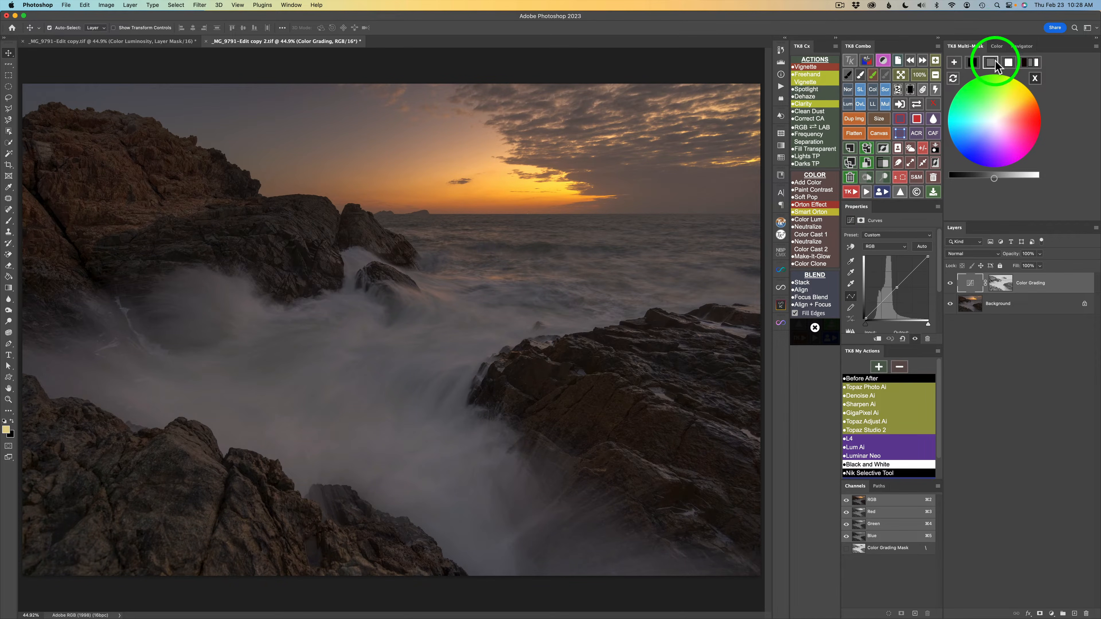
Brighten the midtones and darken the shadows of the Color Grading layer.
click(992, 66)
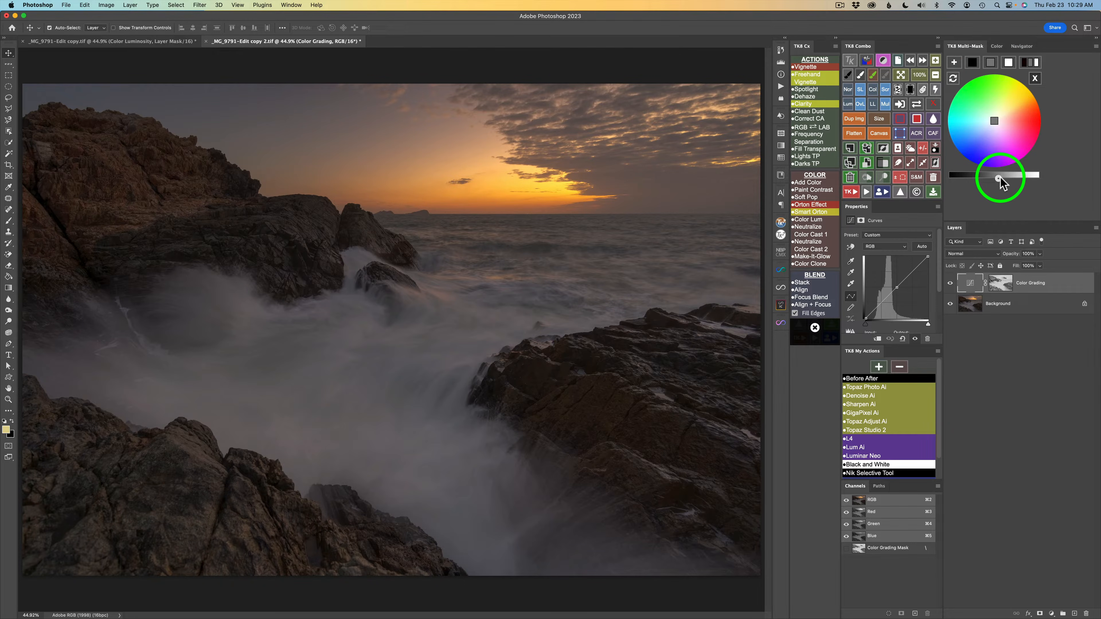
drag(1011, 178, 1015, 178)
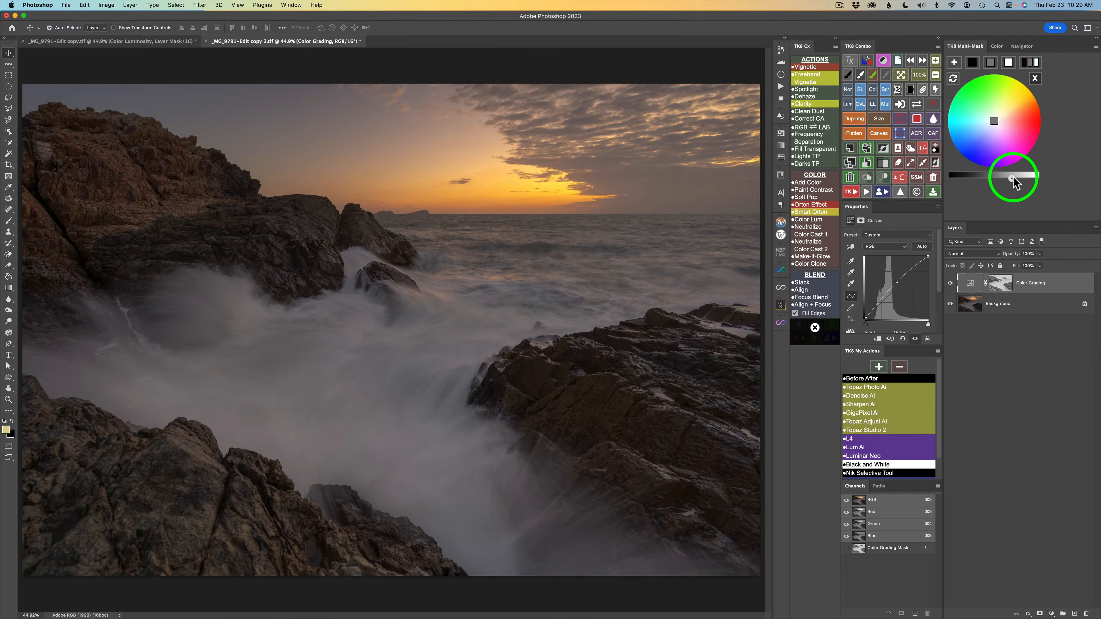
click(1014, 176)
click(972, 63)
drag(1012, 177, 982, 175)
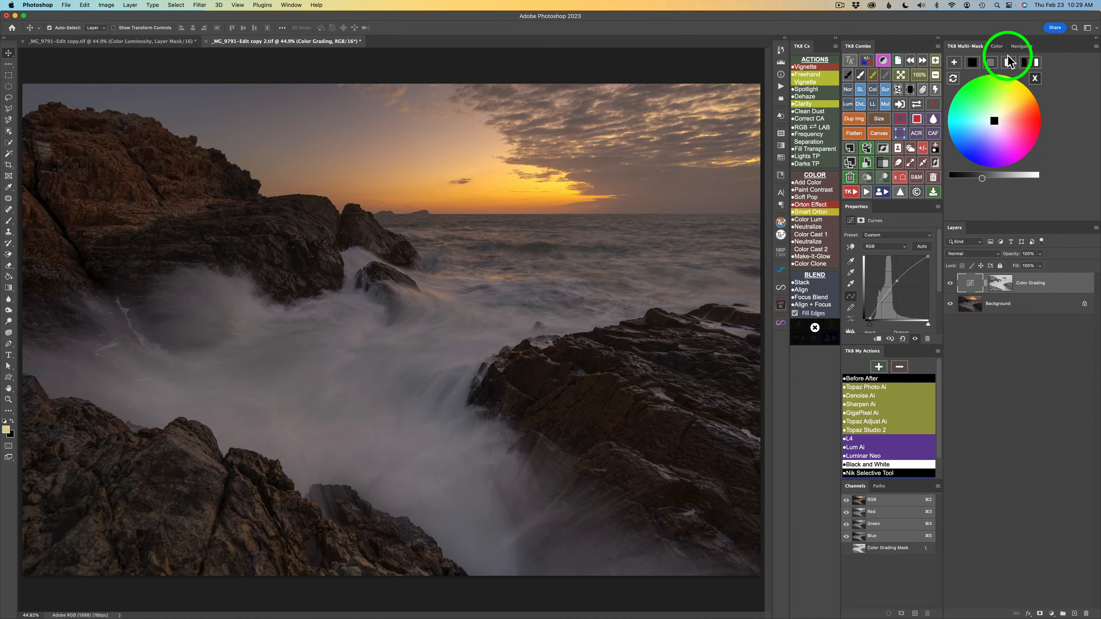
Brighten the highlights of the Color Grading layer and compare the image with and without the layer.
click(1009, 65)
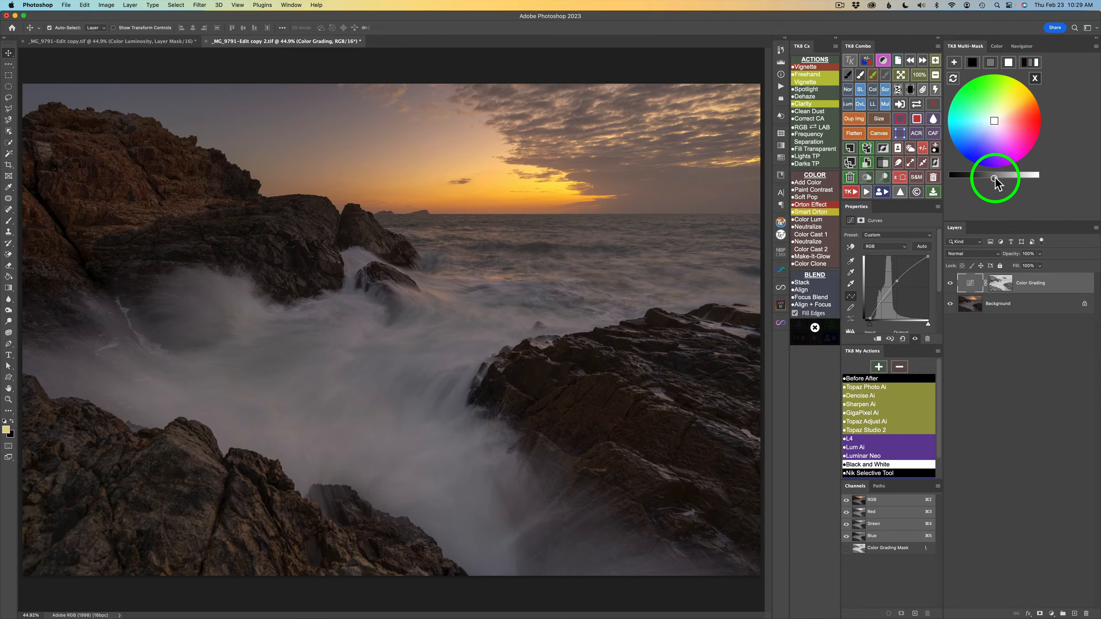
drag(995, 179, 1005, 179)
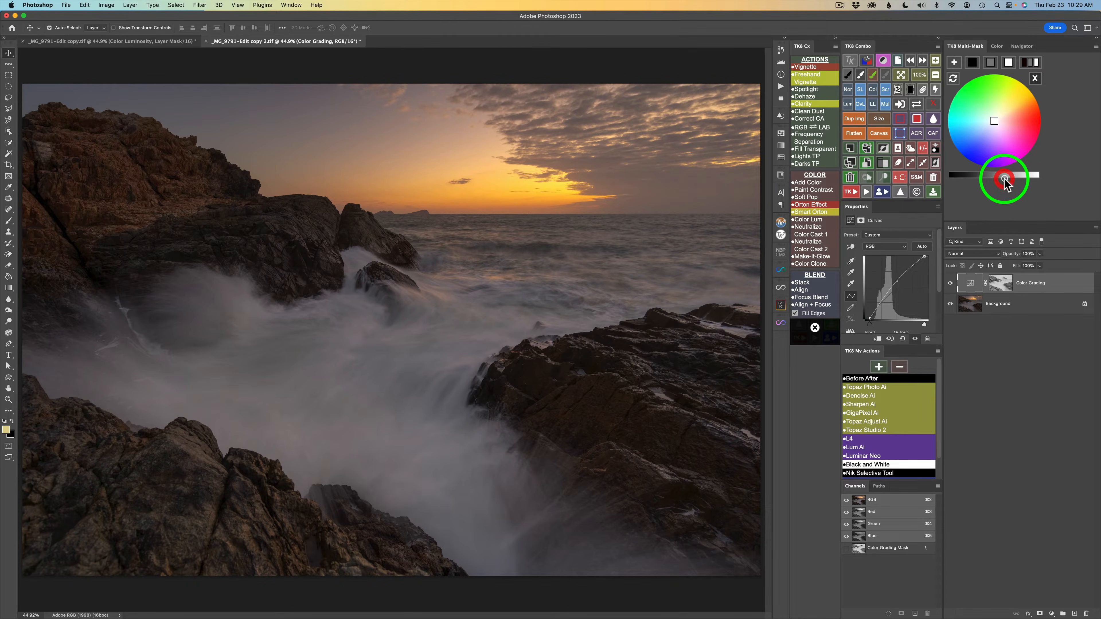
click(951, 284)
click(952, 284)
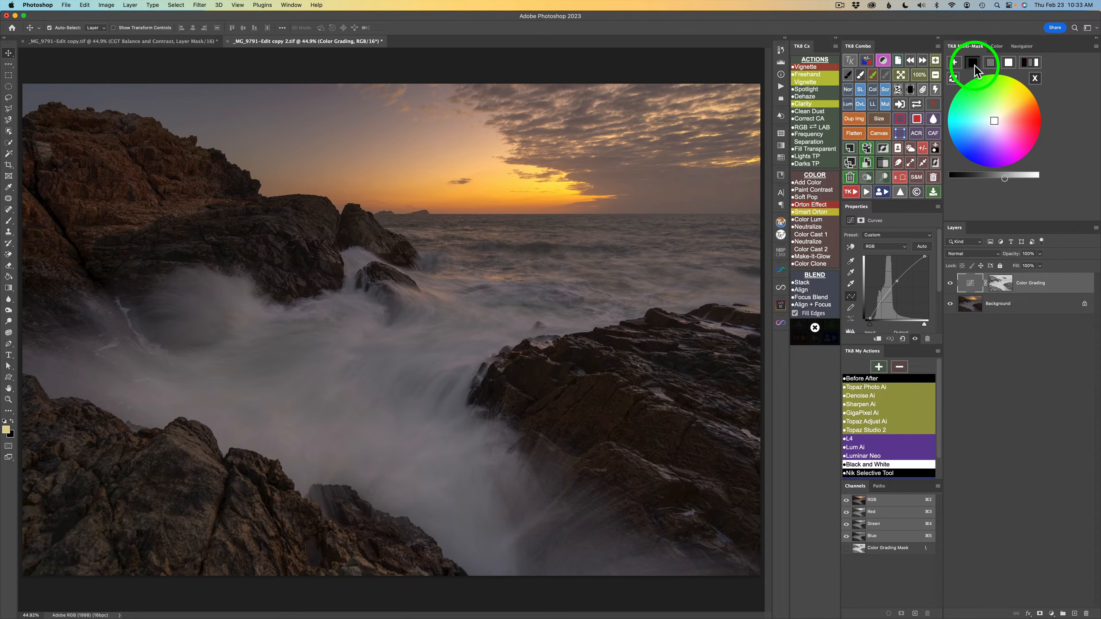
Shift the Color Grading shadows slightly toward cyan-blue and close the color grading controls.
click(975, 70)
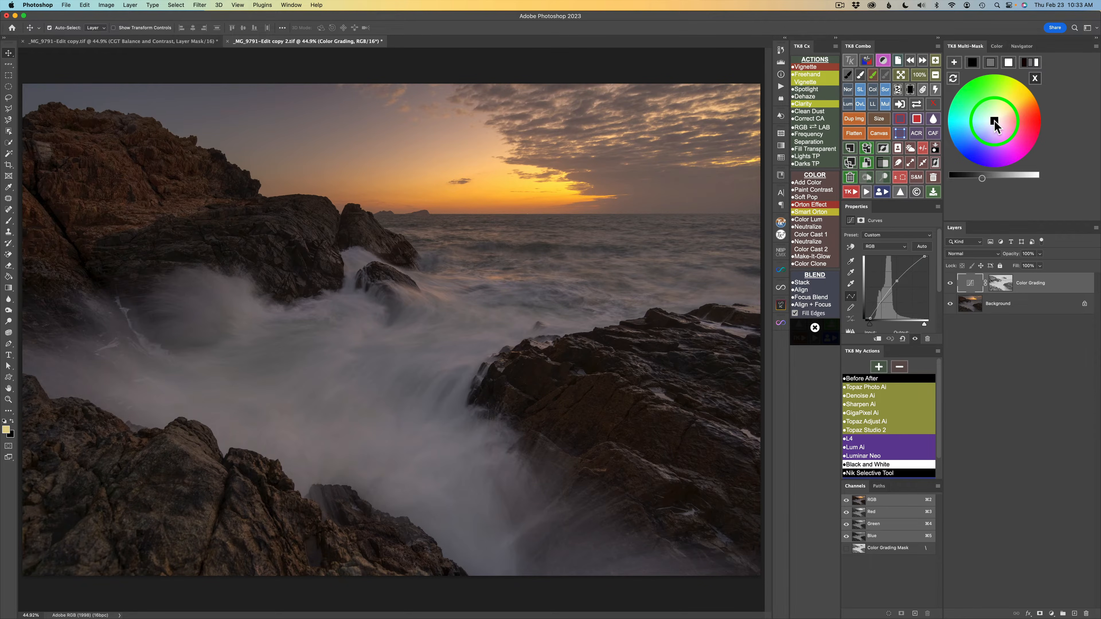
drag(994, 121, 991, 124)
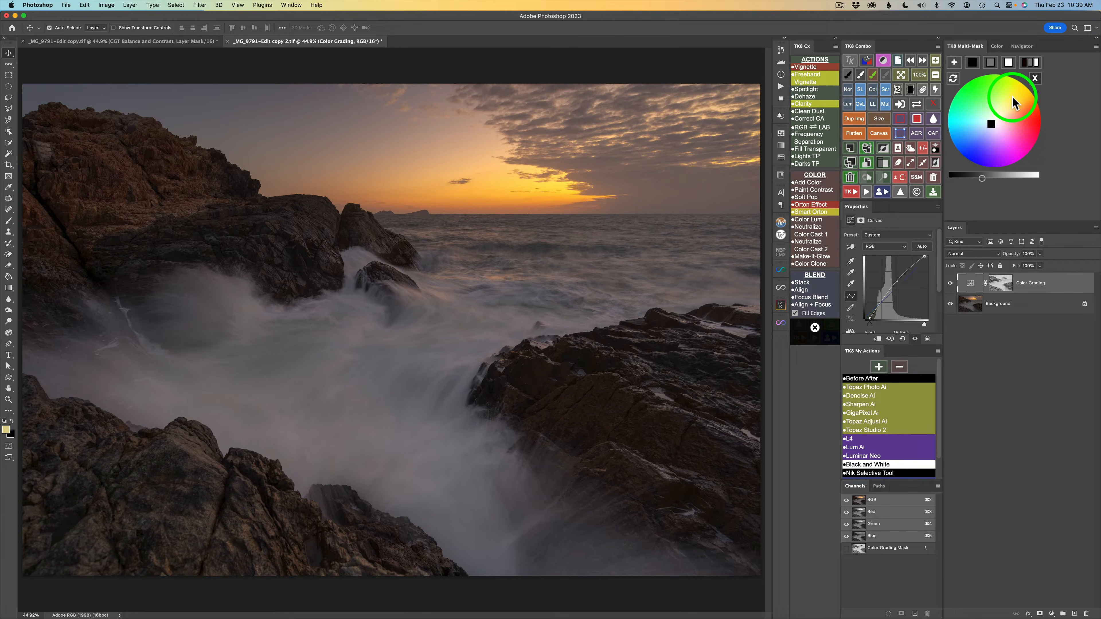
click(1036, 81)
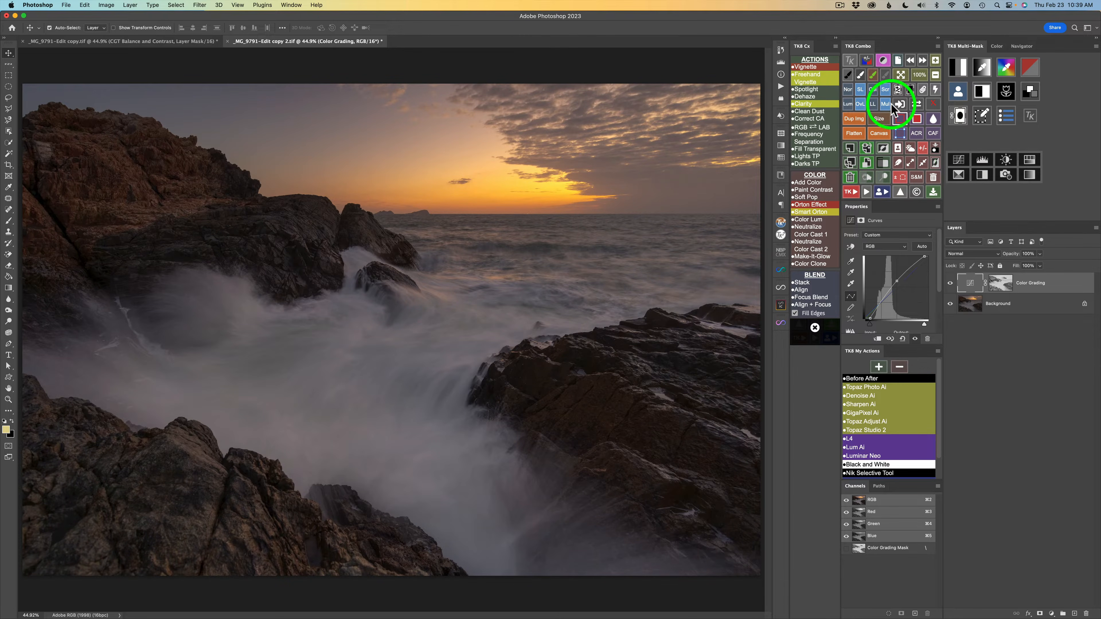
Generate a Lights 1 luminosity mask and refine it with Levels inputs of 38, 1.74 and 203.
click(886, 91)
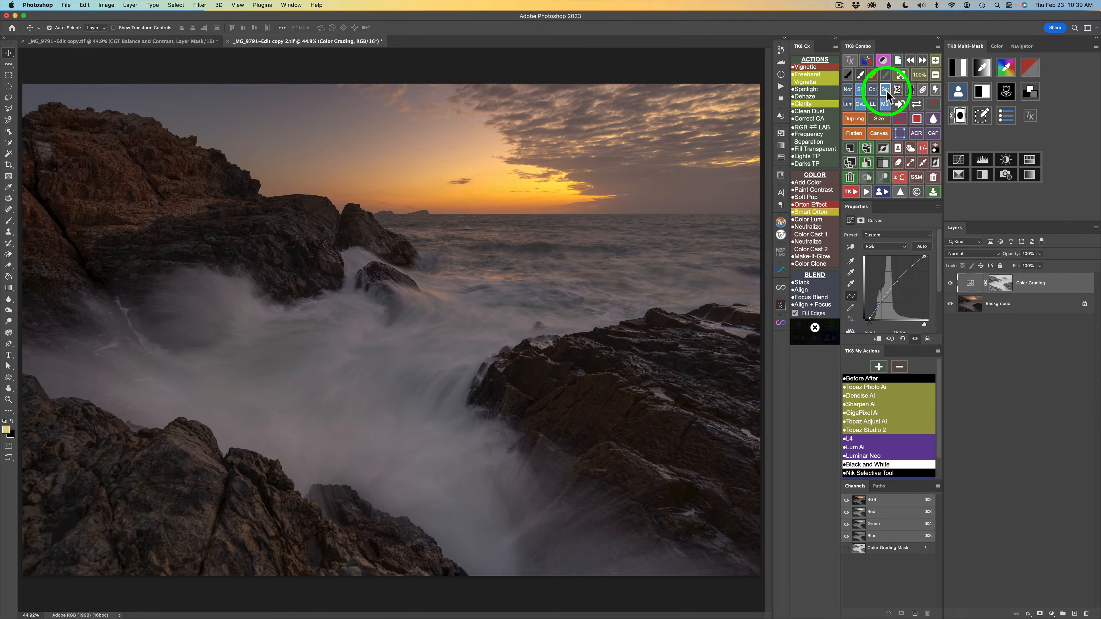
click(960, 67)
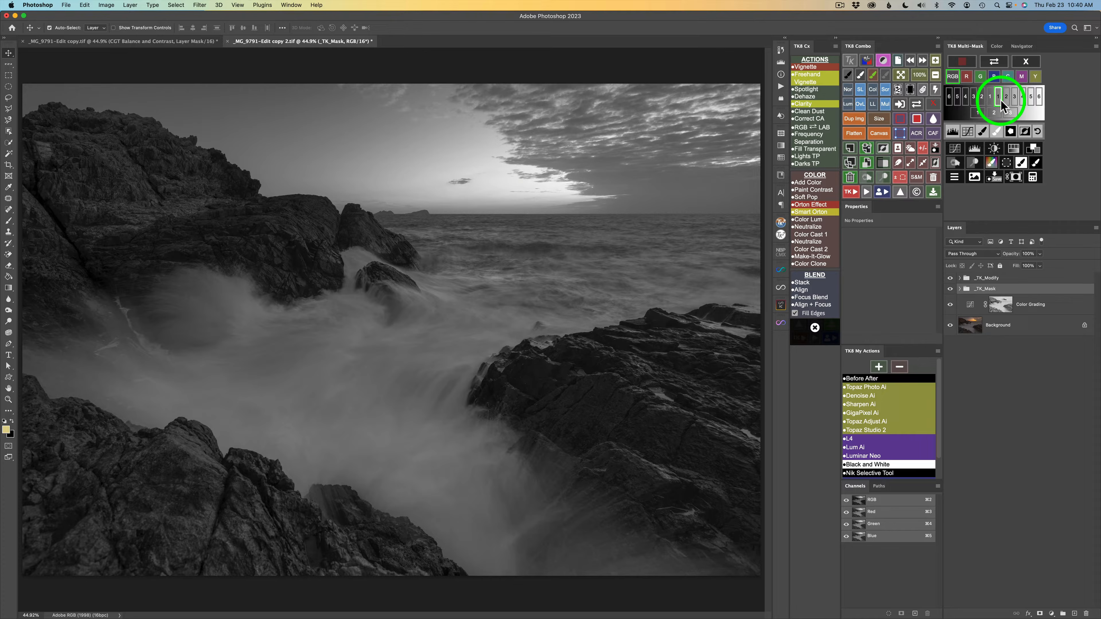
click(954, 132)
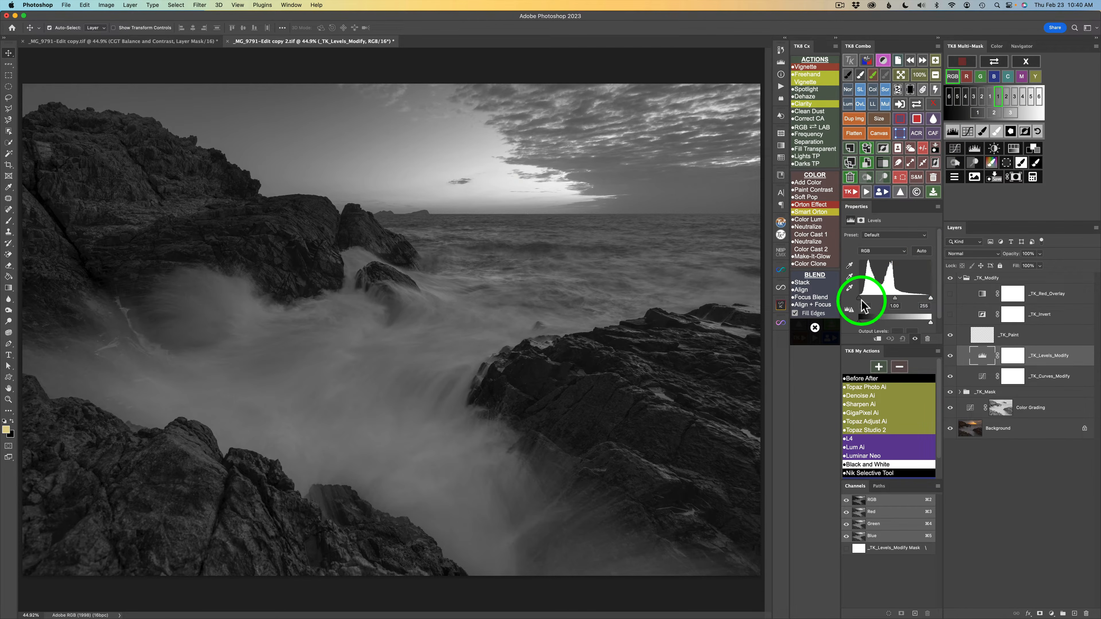
drag(860, 299, 871, 303)
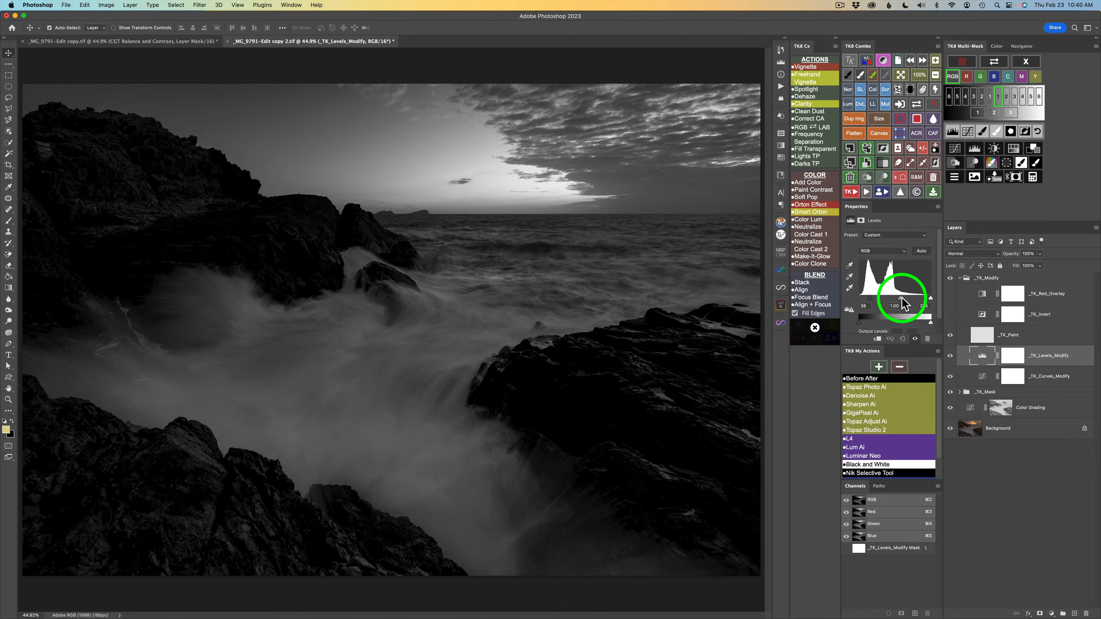
mouse_move(902, 303)
mouse_down()
mouse_move(888, 297)
mouse_move(917, 297)
mouse_up()
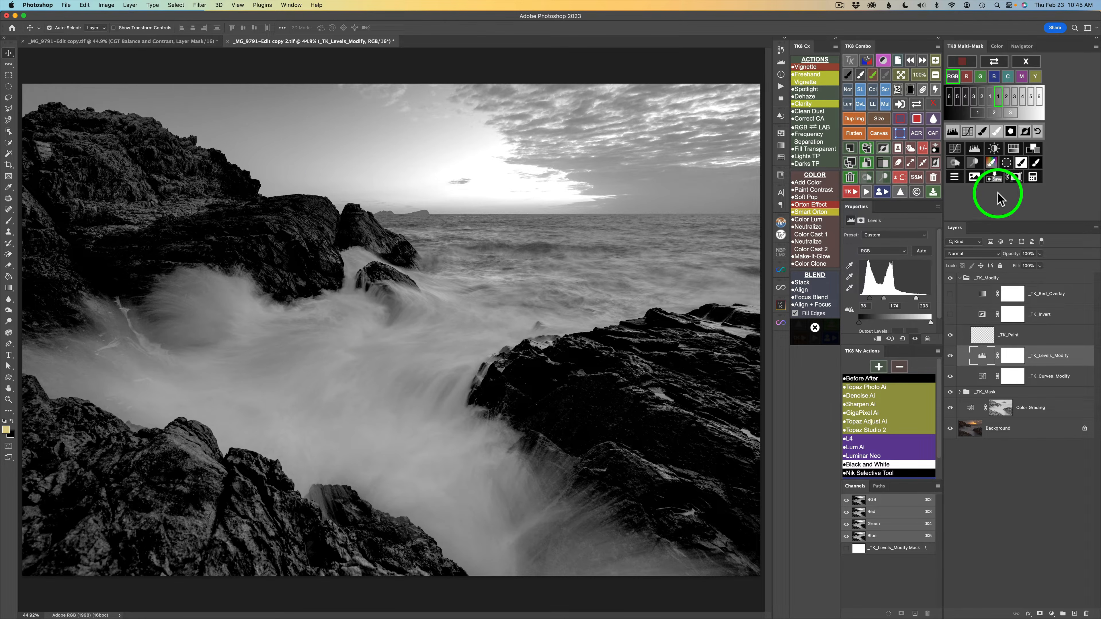
Output the mask to a Curves layer in Screen blend mode and place it in a group with a black mask.
click(956, 150)
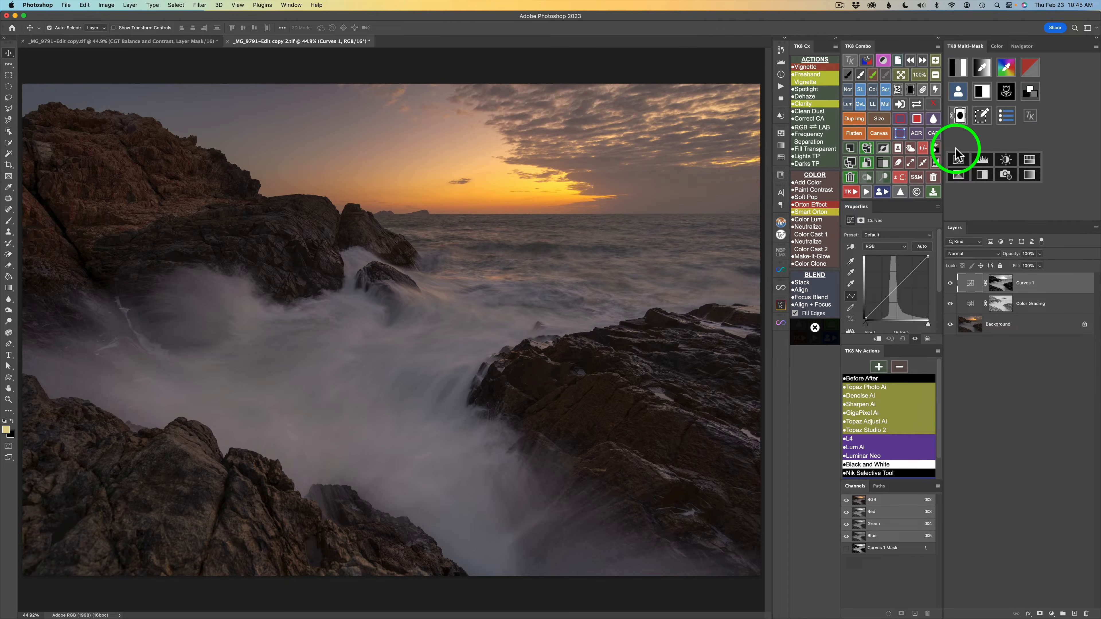
click(887, 90)
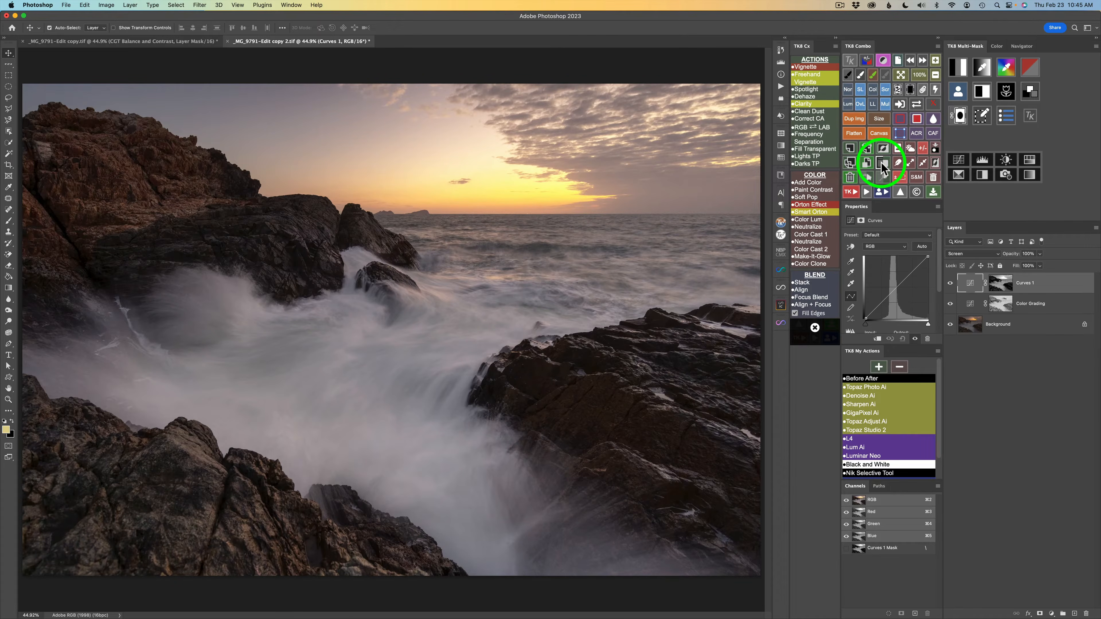
click(881, 163)
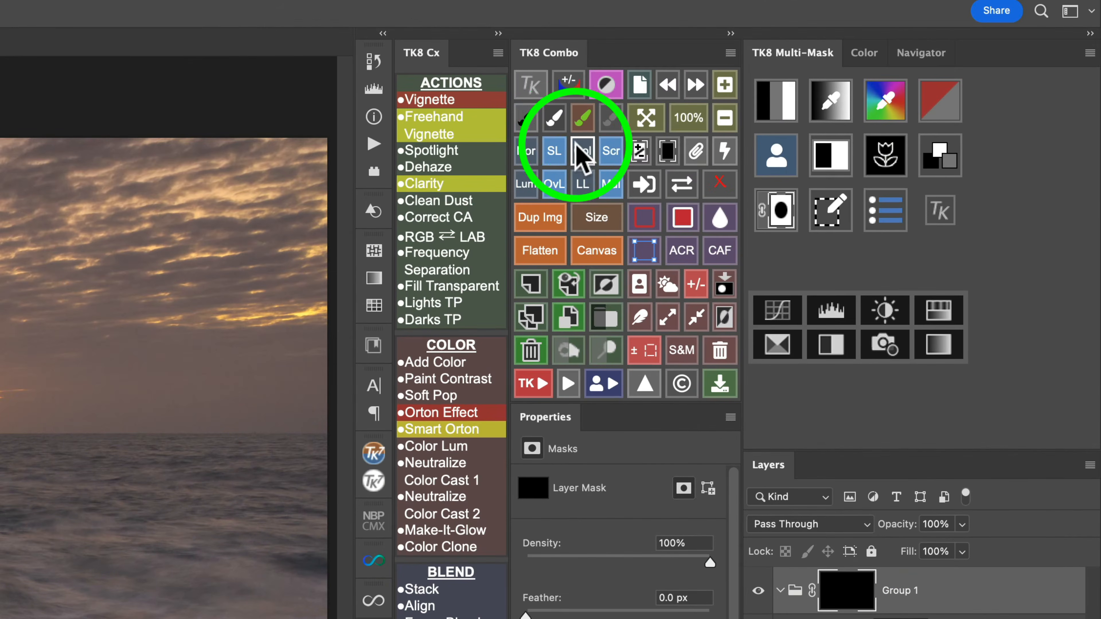
Paint white at 20% opacity on the group mask over the surf, waves and lower-right mist, and compare with and without the group.
click(555, 118)
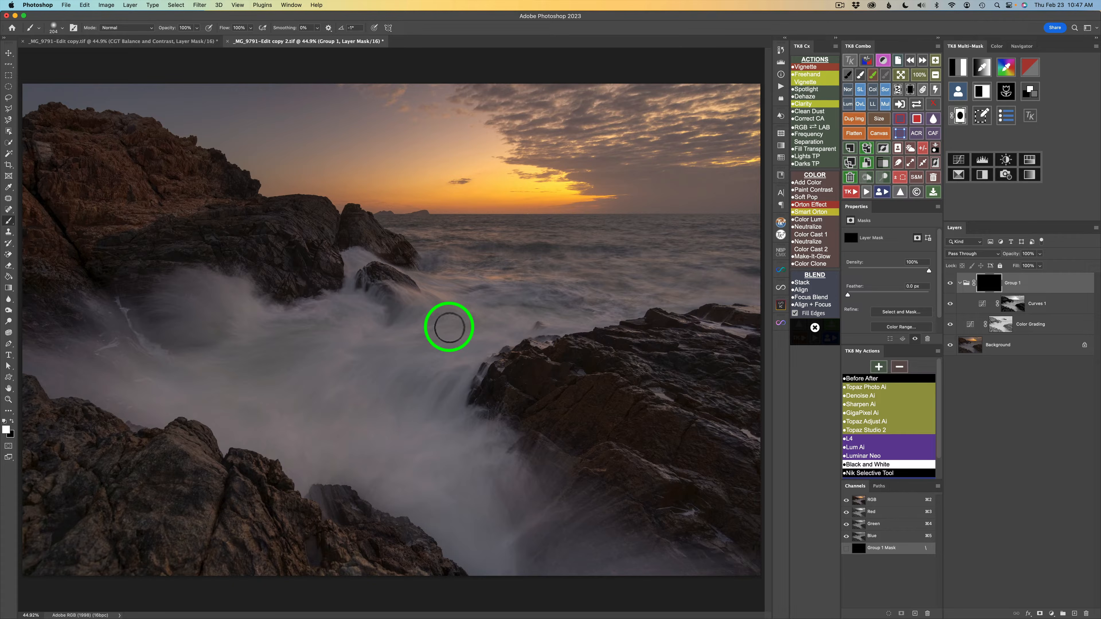
drag(399, 355, 437, 351)
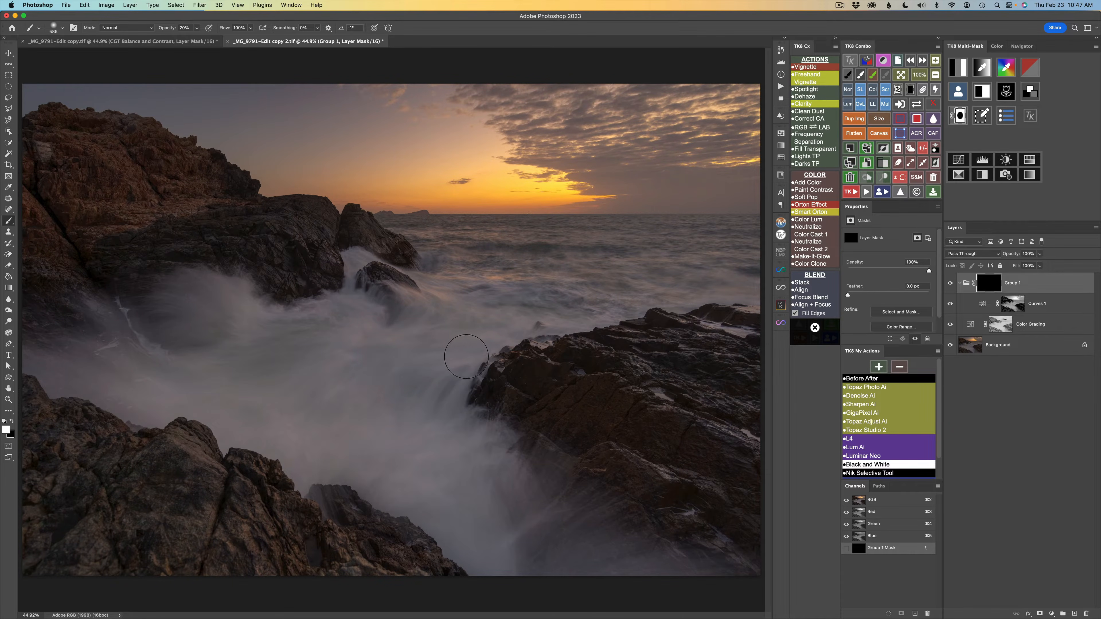
drag(514, 299, 430, 276)
mouse_move(579, 291)
mouse_down()
mouse_move(443, 290)
mouse_move(597, 302)
mouse_move(669, 284)
mouse_up()
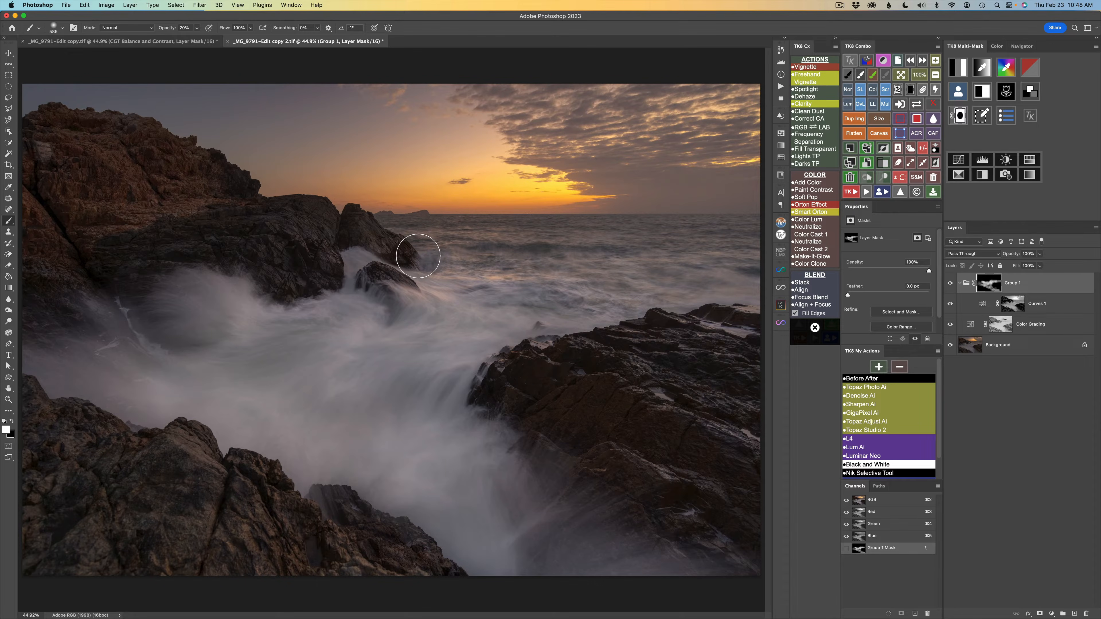
mouse_move(433, 266)
mouse_down()
mouse_move(364, 255)
mouse_move(344, 295)
mouse_up()
drag(344, 283, 361, 252)
drag(348, 285, 357, 257)
drag(350, 294, 362, 257)
drag(432, 292, 361, 260)
drag(346, 256, 353, 269)
mouse_move(347, 256)
mouse_down()
mouse_move(334, 302)
mouse_move(351, 269)
mouse_move(349, 299)
mouse_move(388, 330)
mouse_up()
drag(347, 320, 404, 336)
drag(341, 324, 405, 334)
drag(356, 334, 417, 331)
mouse_move(366, 331)
mouse_down()
mouse_move(419, 327)
mouse_move(412, 299)
mouse_move(435, 310)
mouse_up()
drag(440, 340, 487, 328)
mouse_move(381, 363)
mouse_down()
mouse_move(396, 371)
mouse_move(439, 351)
mouse_up()
drag(366, 423, 456, 364)
drag(406, 445, 459, 366)
drag(415, 419, 479, 363)
mouse_move(427, 456)
mouse_down()
mouse_move(461, 391)
mouse_move(457, 442)
mouse_move(492, 438)
mouse_up()
drag(439, 477, 424, 393)
drag(212, 385, 319, 324)
mouse_move(178, 381)
mouse_down()
mouse_move(268, 363)
mouse_move(269, 341)
mouse_up()
mouse_move(189, 366)
mouse_down()
mouse_move(177, 369)
mouse_move(187, 371)
mouse_up()
drag(95, 342, 170, 366)
drag(100, 315, 172, 374)
mouse_move(62, 365)
mouse_down()
mouse_move(62, 379)
mouse_move(294, 384)
mouse_up()
mouse_move(595, 291)
mouse_down()
mouse_move(547, 311)
mouse_move(568, 320)
mouse_up()
drag(646, 298, 595, 286)
mouse_move(755, 269)
mouse_down()
mouse_move(741, 283)
mouse_move(750, 291)
mouse_up()
drag(636, 287, 606, 292)
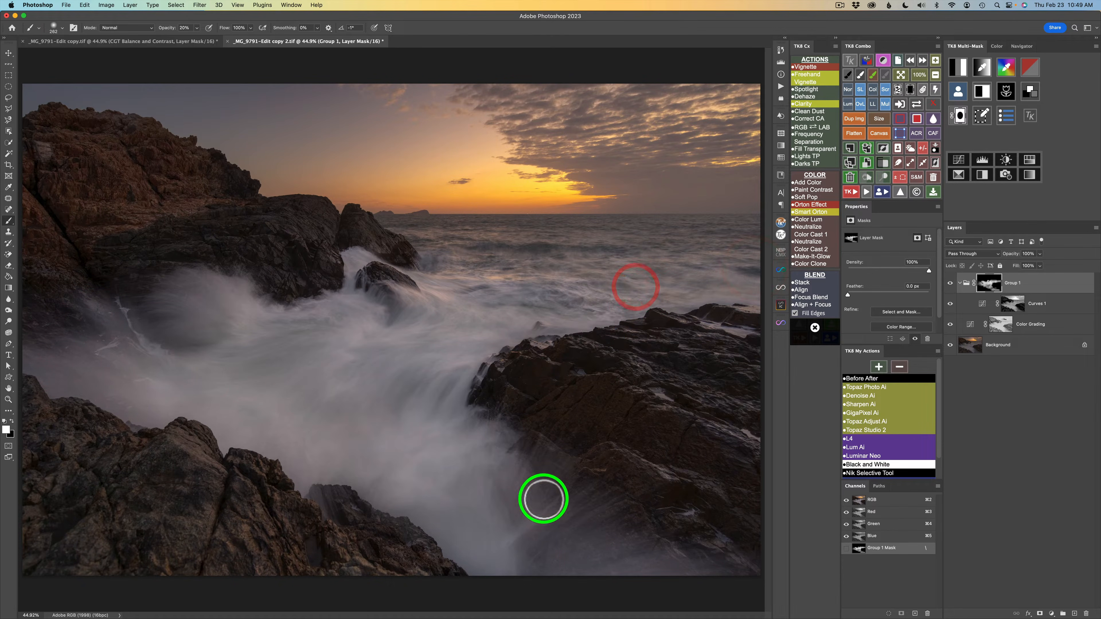
drag(619, 494, 531, 556)
mouse_move(611, 523)
mouse_down()
mouse_move(587, 554)
mouse_move(593, 567)
mouse_up()
mouse_move(719, 564)
mouse_down()
mouse_move(622, 572)
mouse_move(575, 498)
mouse_up()
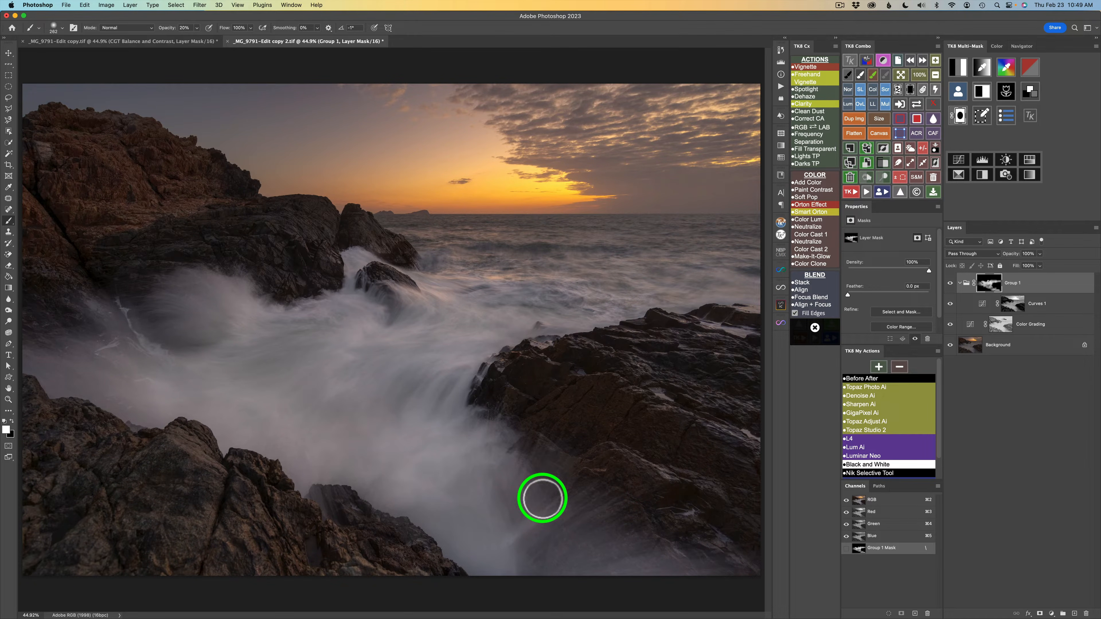
click(950, 283)
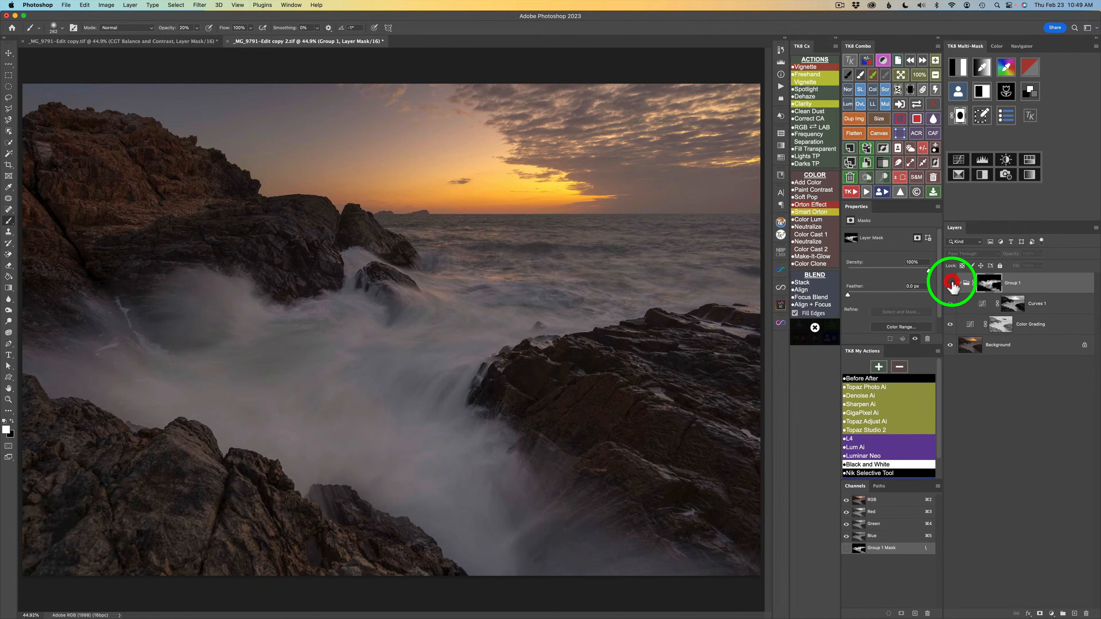
click(950, 283)
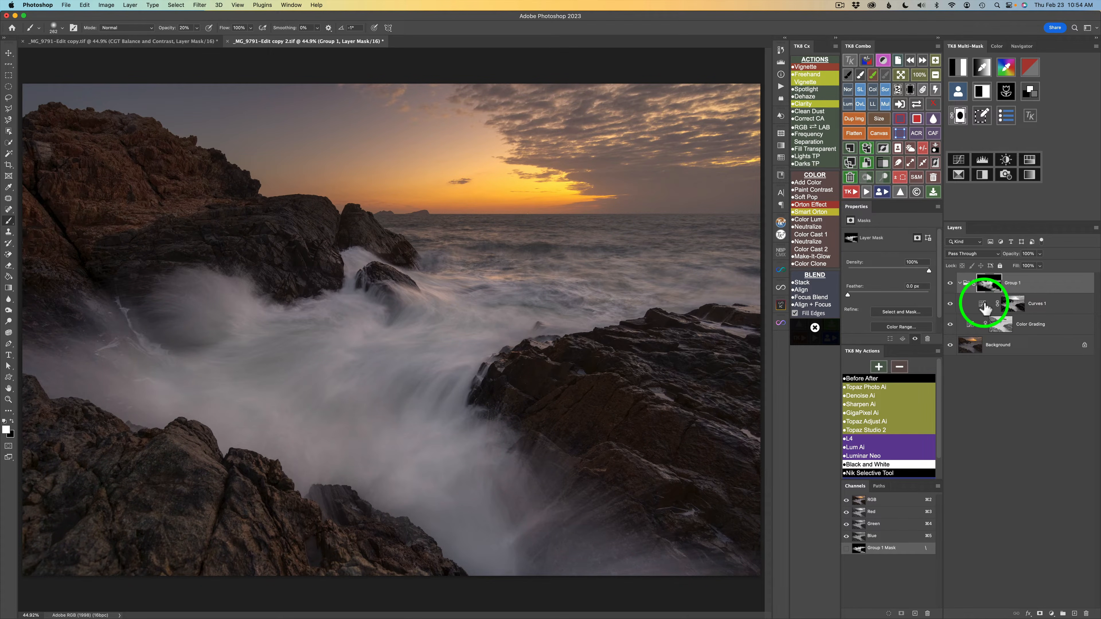
Raise the midpoint of the Curves 1 layer's curve, compare the effect, and collapse Group 1.
click(984, 307)
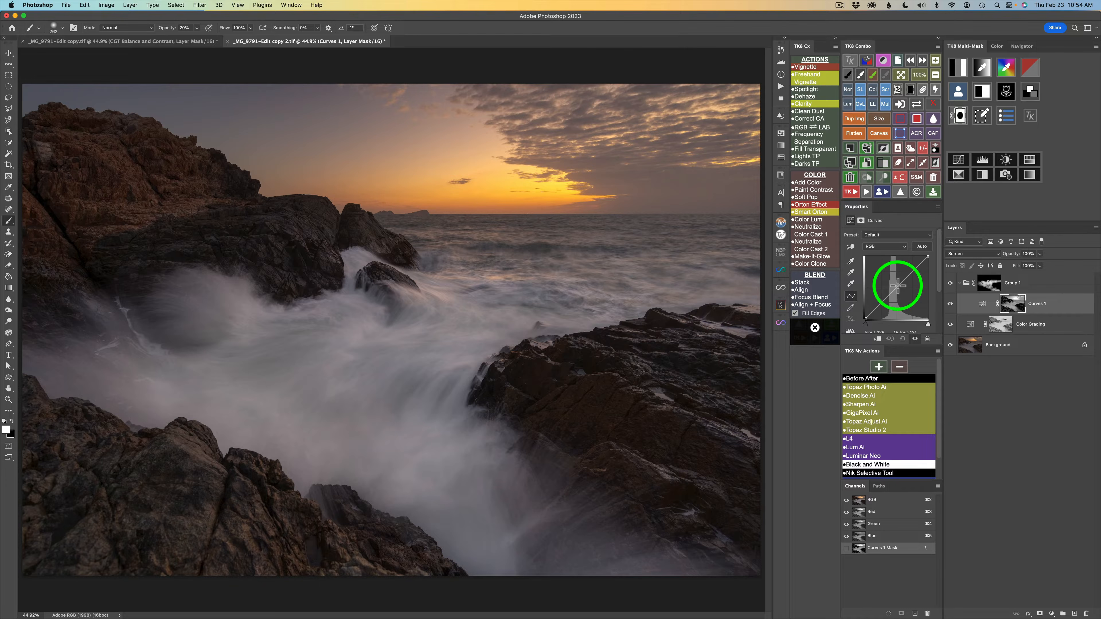
drag(898, 286, 896, 285)
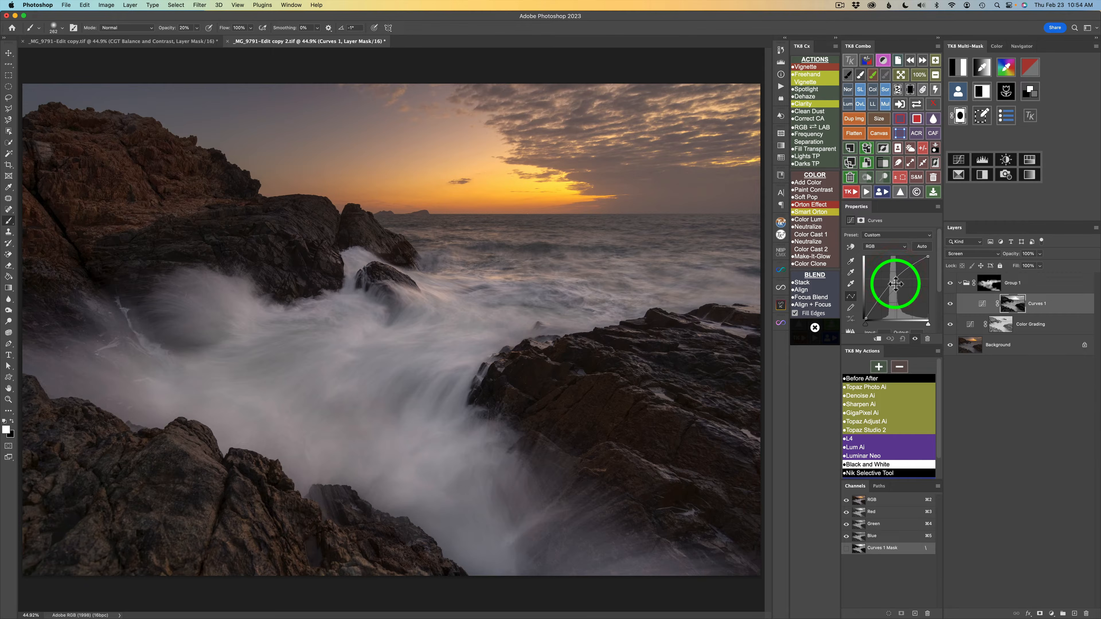
click(951, 283)
click(951, 284)
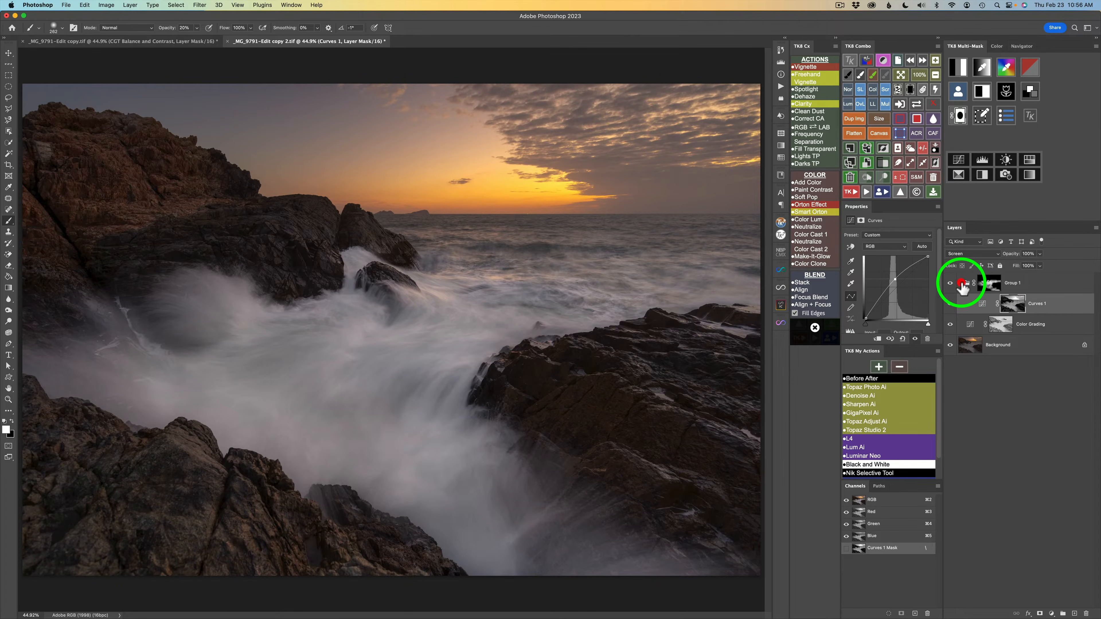
click(962, 284)
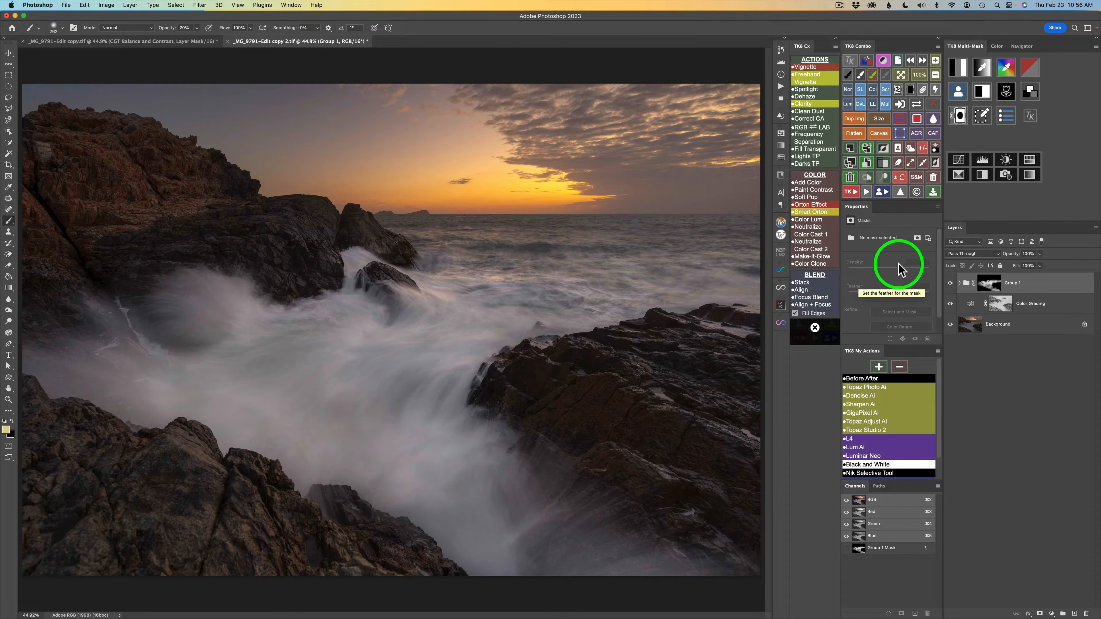
Generate a Darks 1 luminosity mask and refine it with Levels inputs of 93, 0.83 and 235.
click(959, 68)
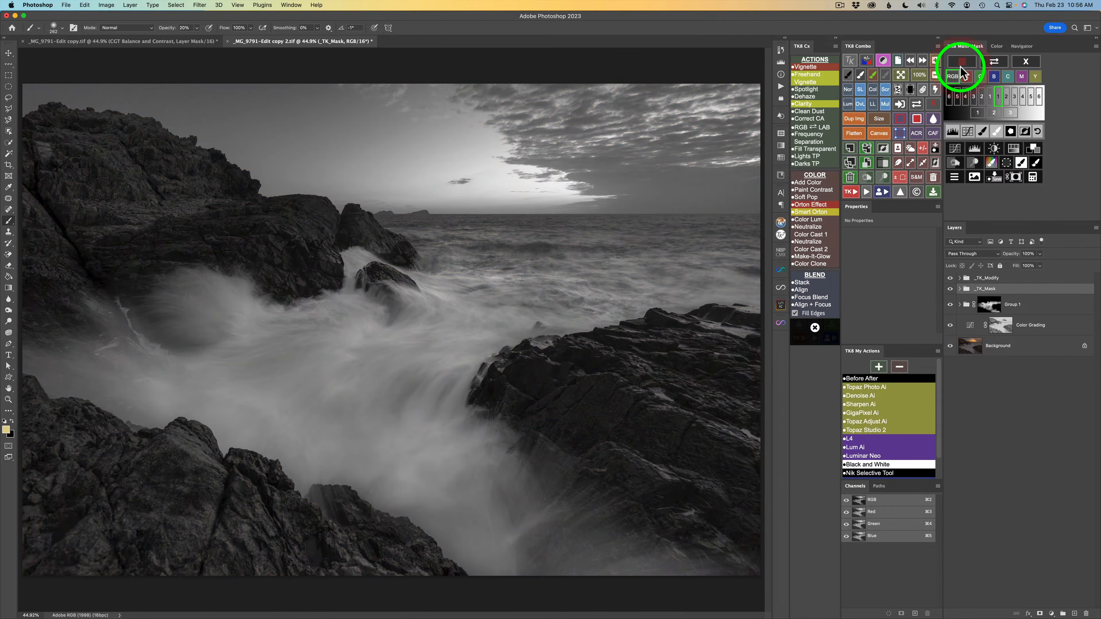
click(991, 97)
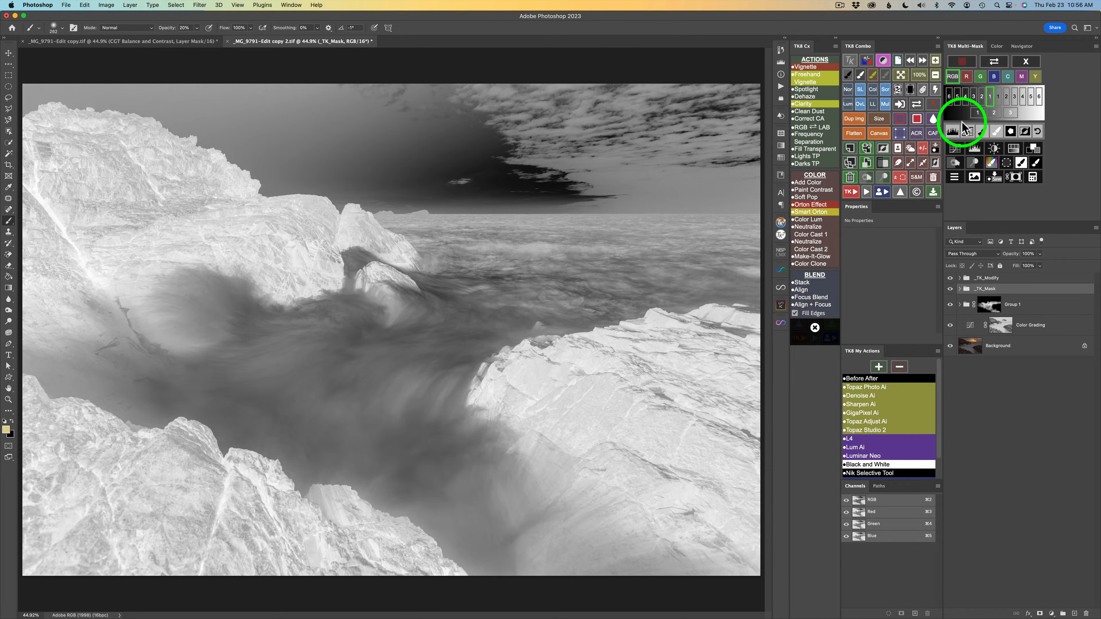
click(954, 131)
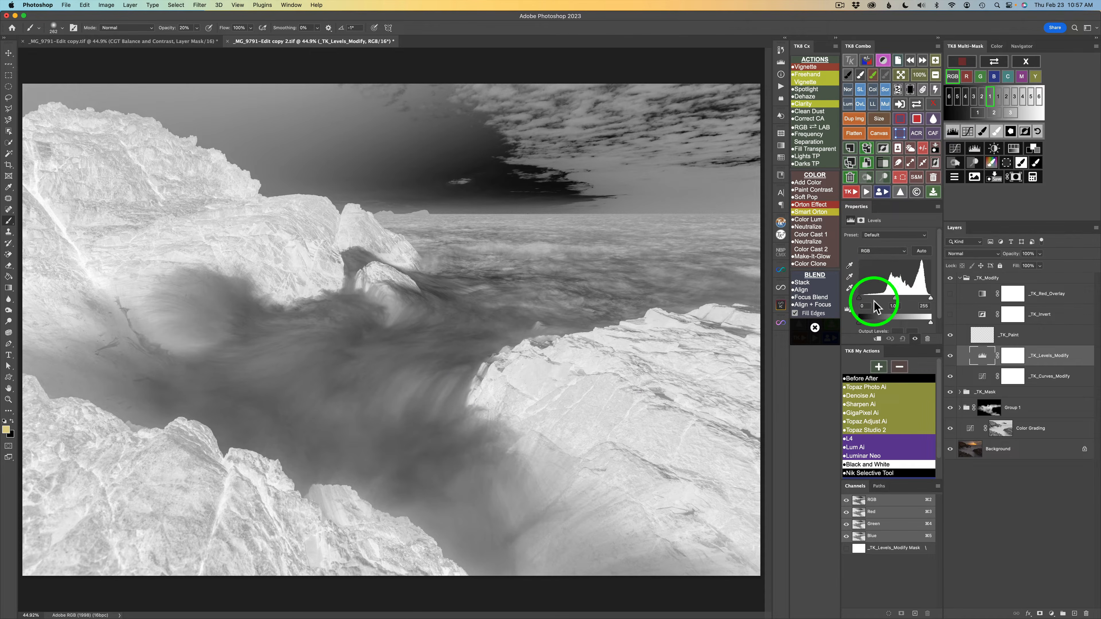
drag(860, 298, 884, 299)
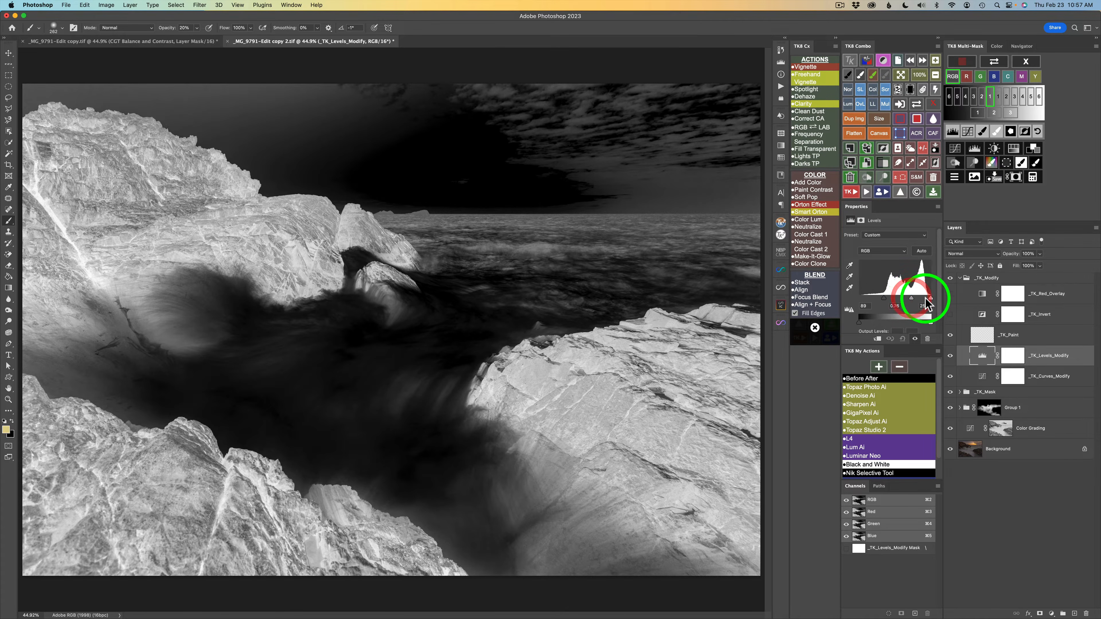
drag(931, 299, 925, 299)
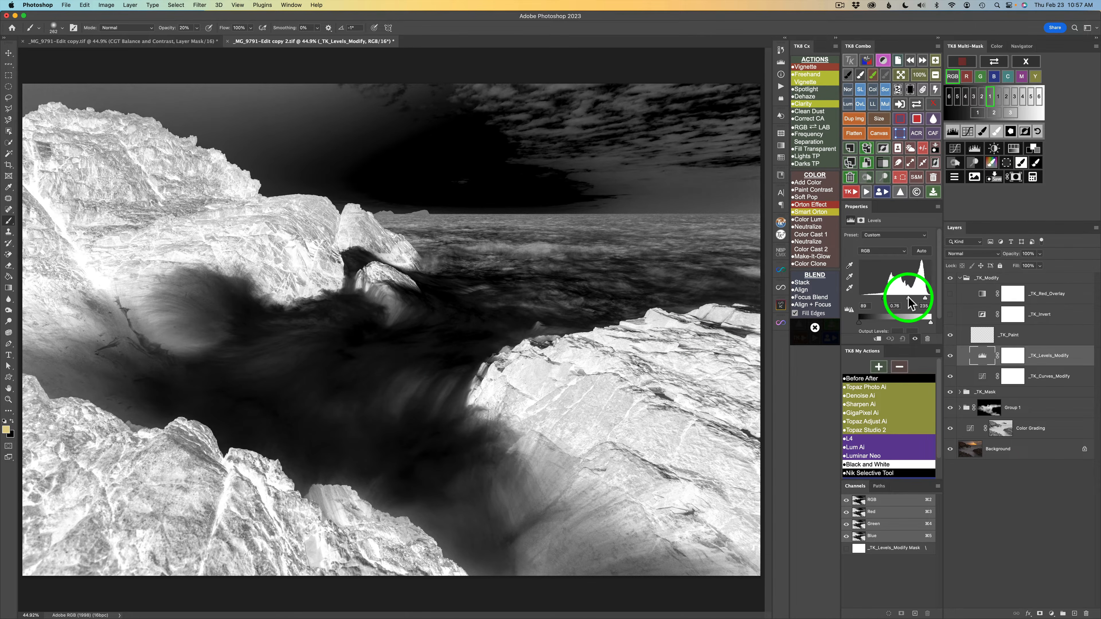
drag(910, 299, 907, 298)
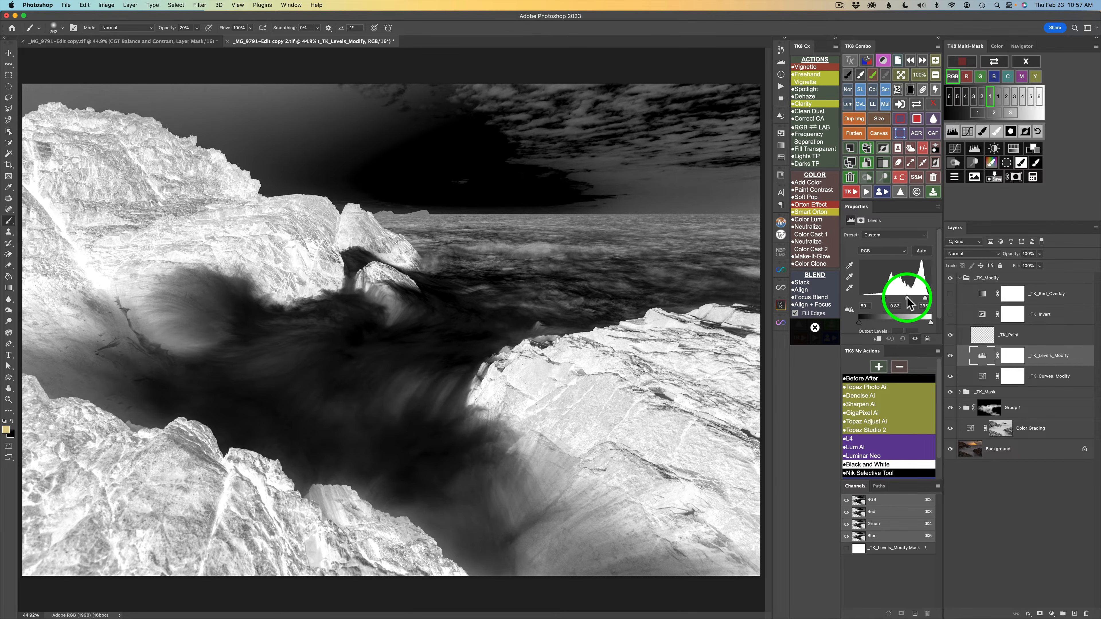
drag(885, 299, 886, 300)
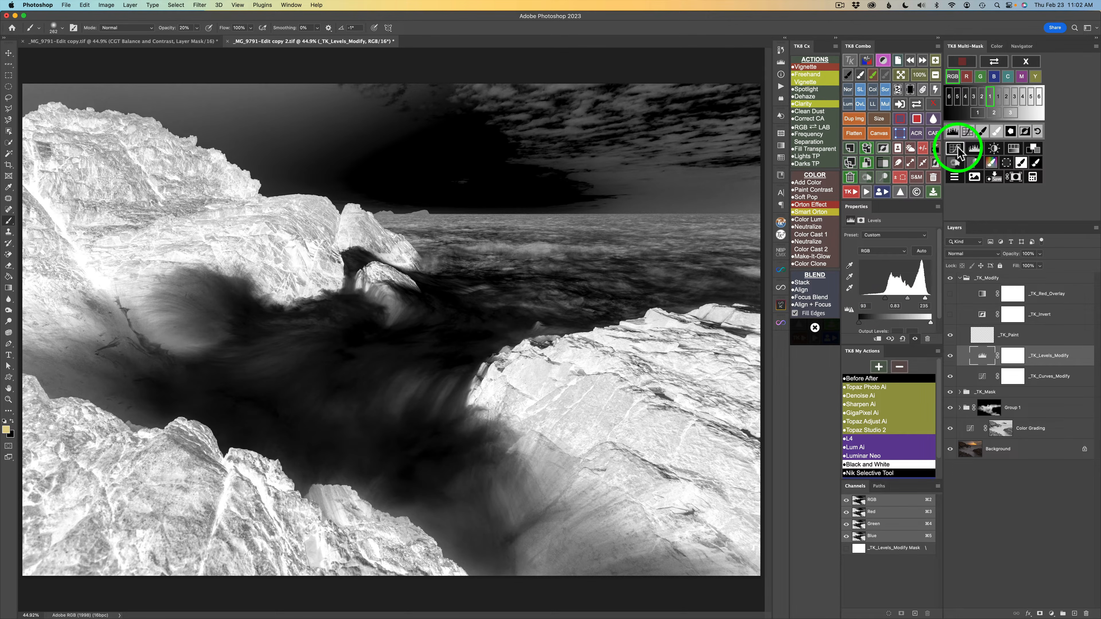
Output the mask to a Curves layer in Multiply blend mode and place it in a group with a black mask.
click(956, 148)
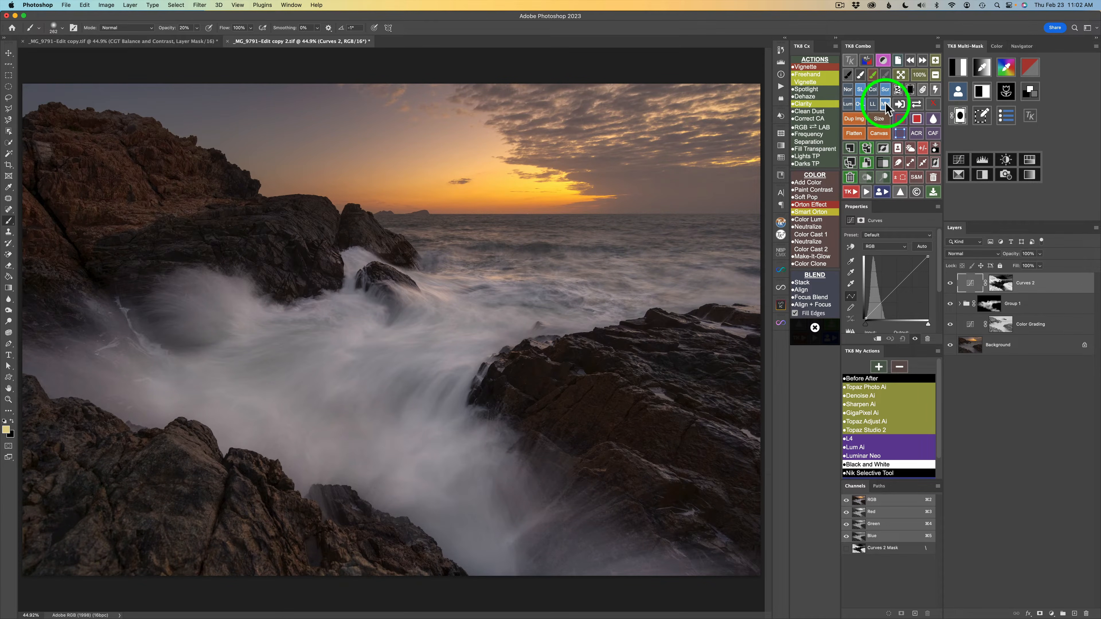
click(885, 104)
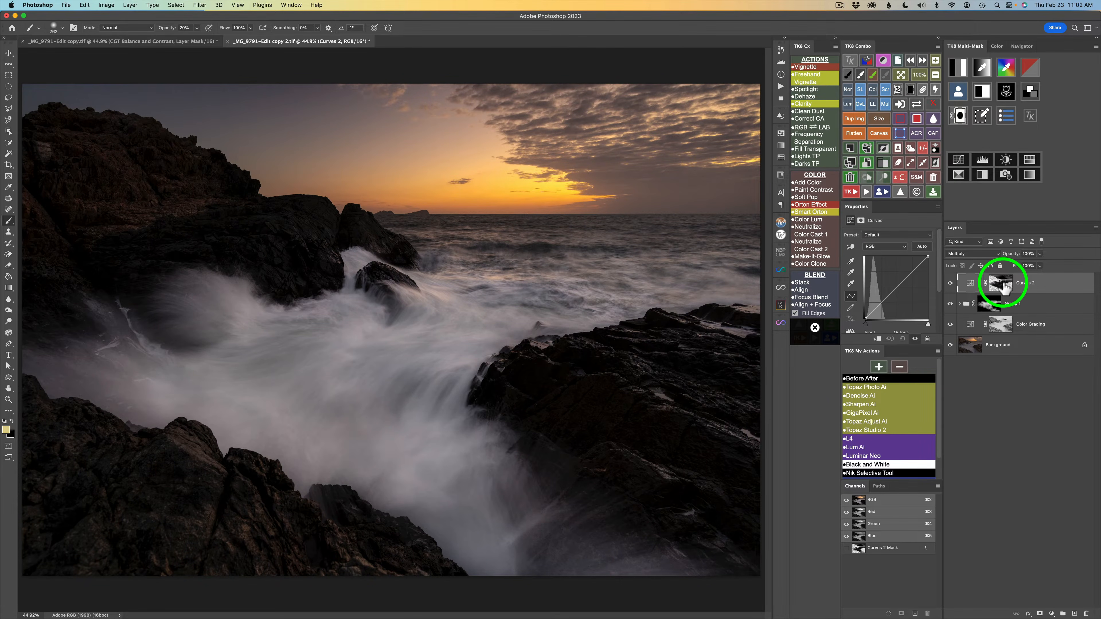
click(881, 164)
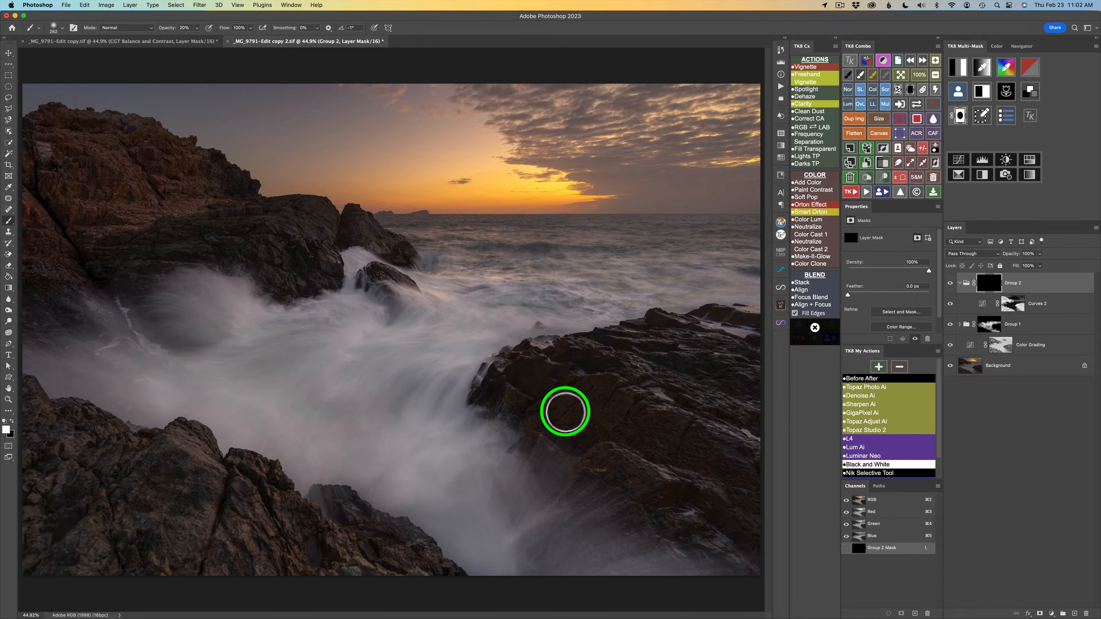
Paint white at 20% opacity on the Group 2 mask over the surf, rushing water and open sea, and compare with and without the group.
drag(429, 419, 402, 415)
mouse_move(405, 416)
mouse_down()
mouse_move(428, 375)
mouse_move(393, 417)
mouse_move(429, 373)
mouse_move(394, 413)
mouse_move(451, 377)
mouse_move(436, 408)
mouse_move(452, 364)
mouse_up()
mouse_move(433, 401)
mouse_down()
mouse_move(457, 345)
mouse_move(393, 346)
mouse_move(398, 364)
mouse_move(367, 364)
mouse_move(345, 335)
mouse_up()
mouse_move(225, 368)
mouse_down()
mouse_move(207, 347)
mouse_move(297, 309)
mouse_move(407, 330)
mouse_move(411, 313)
mouse_move(381, 326)
mouse_move(482, 286)
mouse_move(472, 289)
mouse_move(496, 302)
mouse_up()
drag(568, 302, 538, 307)
mouse_move(592, 305)
mouse_down()
mouse_move(563, 295)
mouse_move(563, 279)
mouse_up()
mouse_move(601, 293)
mouse_down()
mouse_move(506, 266)
mouse_move(530, 271)
mouse_up()
drag(595, 266, 479, 270)
drag(538, 264, 521, 246)
mouse_move(643, 247)
mouse_down()
mouse_move(632, 249)
mouse_move(692, 263)
mouse_move(648, 268)
mouse_up()
drag(715, 281, 661, 291)
drag(710, 290, 759, 269)
drag(703, 264, 689, 291)
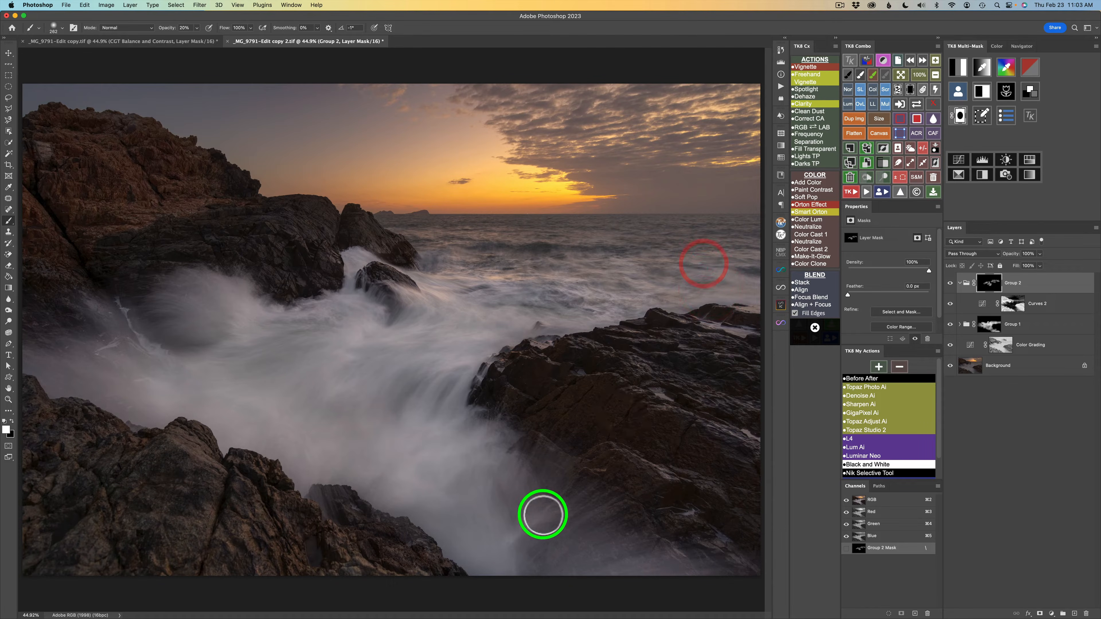
mouse_move(562, 464)
mouse_down()
mouse_move(457, 483)
mouse_move(470, 430)
mouse_move(335, 393)
mouse_move(307, 359)
mouse_up()
mouse_move(168, 376)
mouse_down()
mouse_move(263, 357)
mouse_move(172, 364)
mouse_up()
mouse_move(147, 360)
mouse_down()
mouse_move(183, 363)
mouse_move(172, 358)
mouse_up()
mouse_move(86, 311)
mouse_down()
mouse_move(164, 355)
mouse_move(161, 393)
mouse_up()
mouse_move(42, 359)
mouse_down()
mouse_move(249, 429)
mouse_move(285, 389)
mouse_up()
drag(197, 396, 302, 350)
drag(194, 361, 338, 341)
drag(275, 359, 380, 358)
mouse_move(304, 389)
mouse_down()
mouse_move(410, 383)
mouse_move(457, 439)
mouse_move(461, 488)
mouse_up()
mouse_move(486, 452)
mouse_down()
mouse_move(441, 443)
mouse_move(479, 425)
mouse_up()
mouse_move(482, 413)
mouse_down()
mouse_move(456, 433)
mouse_move(476, 416)
mouse_up()
mouse_move(477, 421)
mouse_down()
mouse_move(492, 342)
mouse_move(468, 305)
mouse_up()
drag(625, 258, 717, 246)
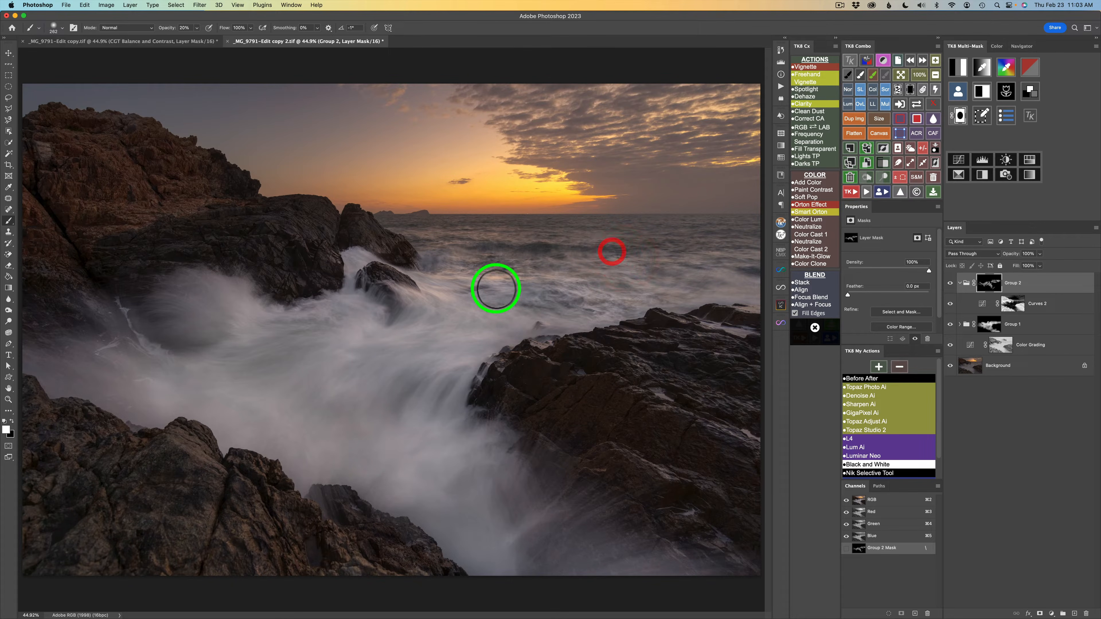
mouse_move(474, 246)
mouse_down()
mouse_move(433, 244)
mouse_move(484, 267)
mouse_up()
mouse_move(519, 263)
mouse_down()
mouse_move(507, 288)
mouse_move(454, 293)
mouse_move(537, 313)
mouse_move(477, 305)
mouse_move(329, 322)
mouse_up()
drag(257, 329, 302, 353)
mouse_move(307, 420)
mouse_down()
mouse_move(319, 413)
mouse_move(309, 410)
mouse_up()
mouse_move(351, 366)
mouse_down()
mouse_move(437, 348)
mouse_move(403, 342)
mouse_move(445, 324)
mouse_up()
drag(446, 324, 380, 337)
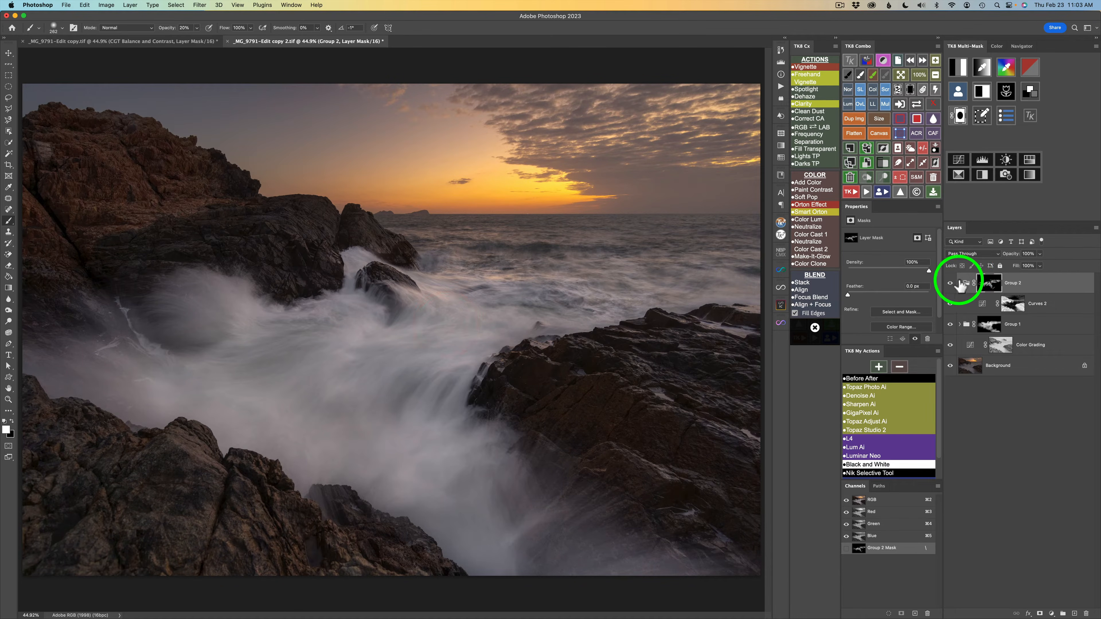
click(950, 283)
click(950, 284)
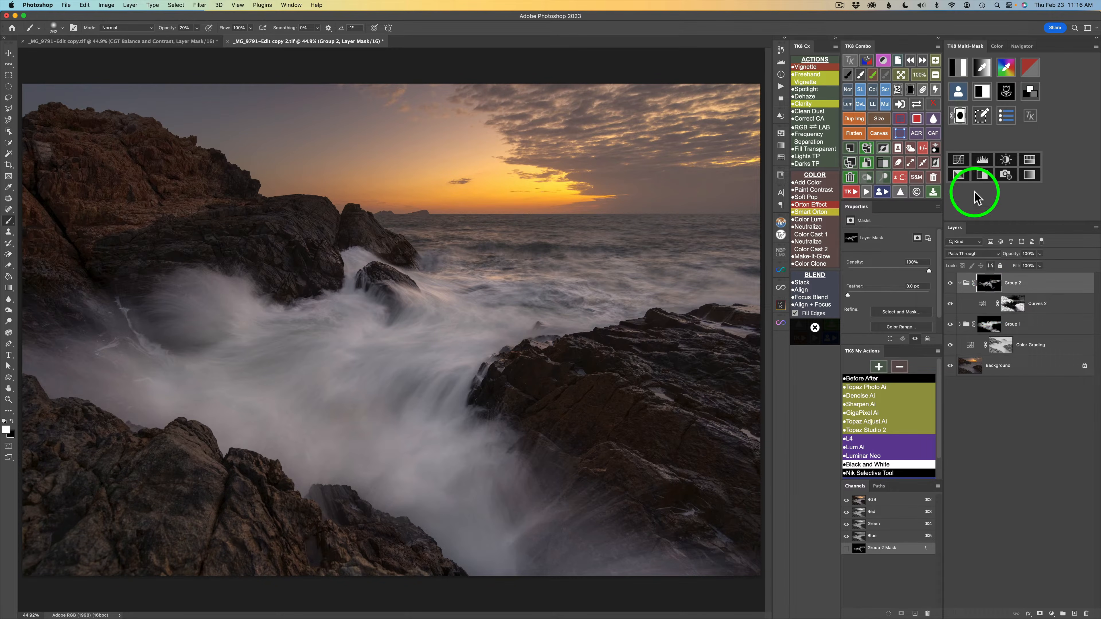
Output a Midtones 1 luminosity mask to a Curves layer in Screen blend mode and compare the effect.
click(959, 67)
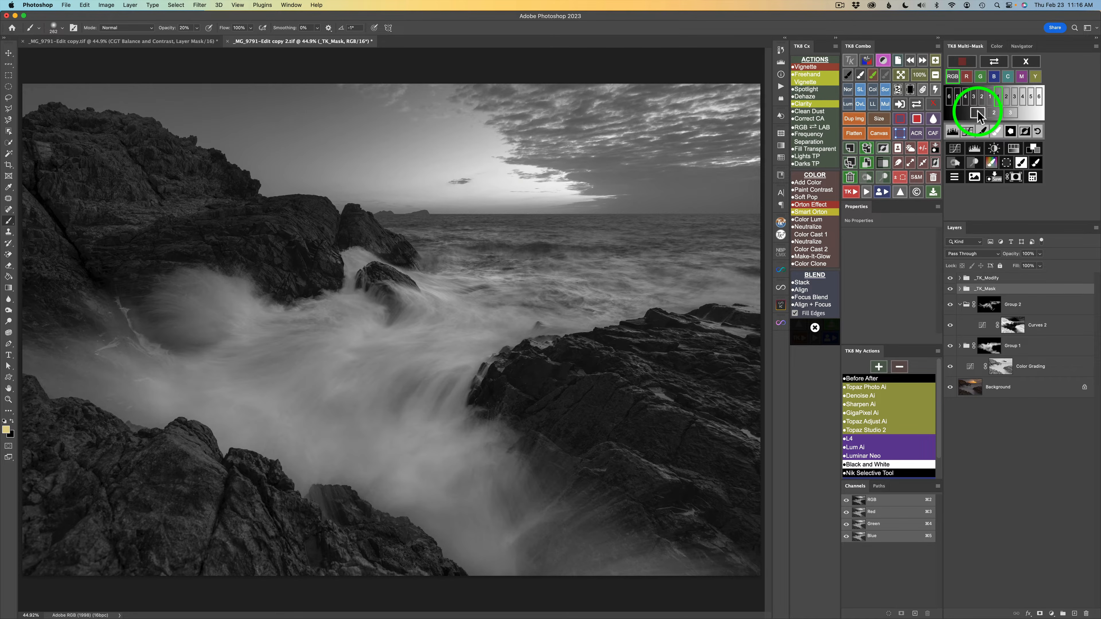
click(978, 114)
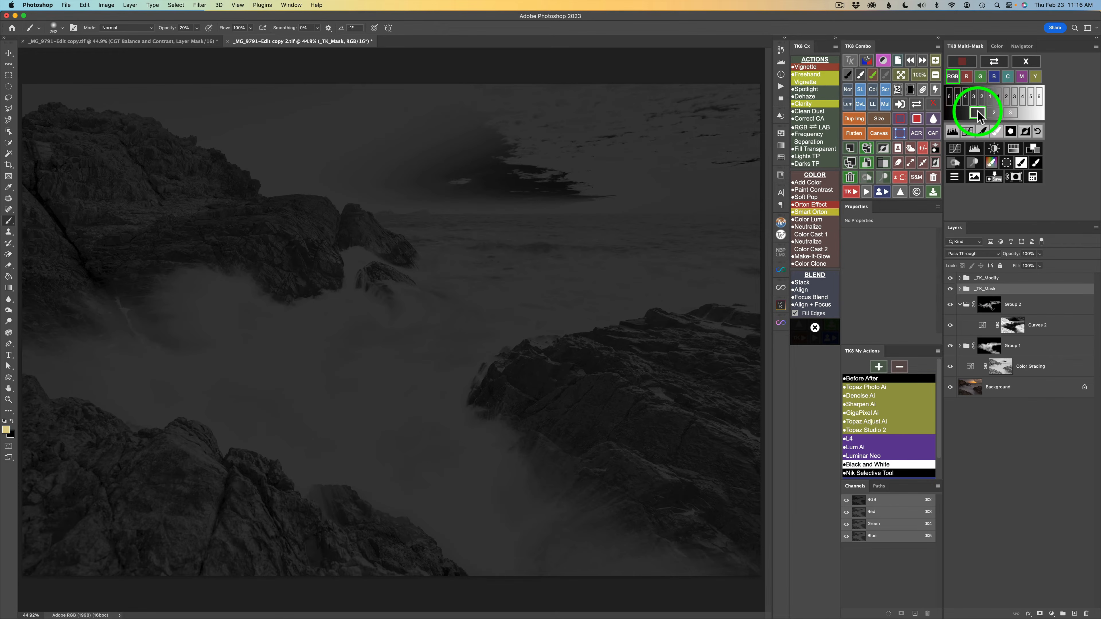
click(957, 147)
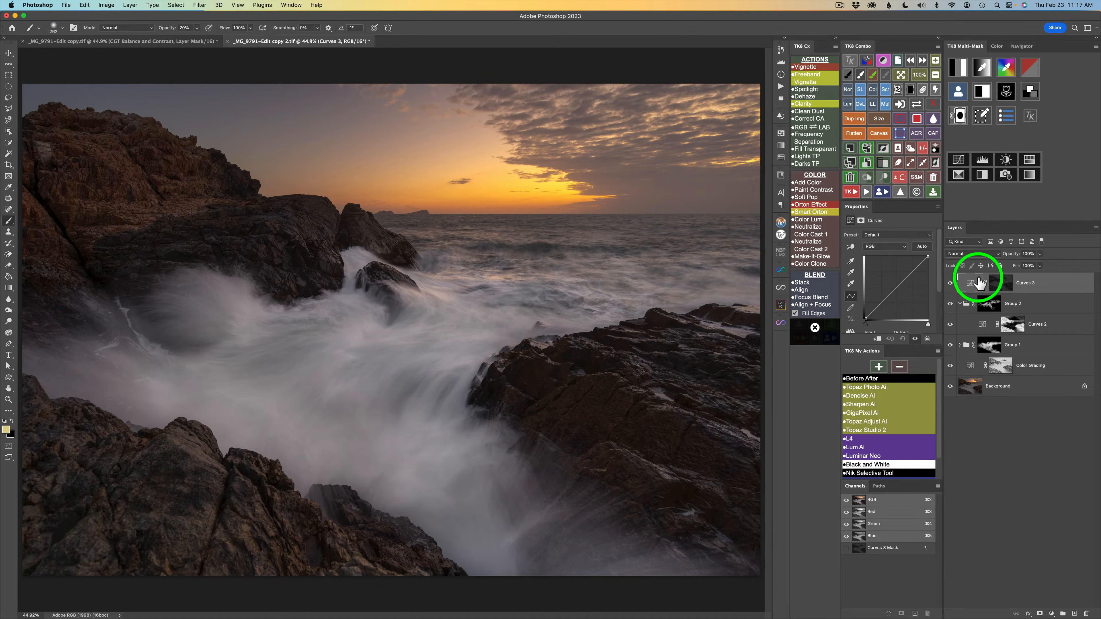
click(886, 90)
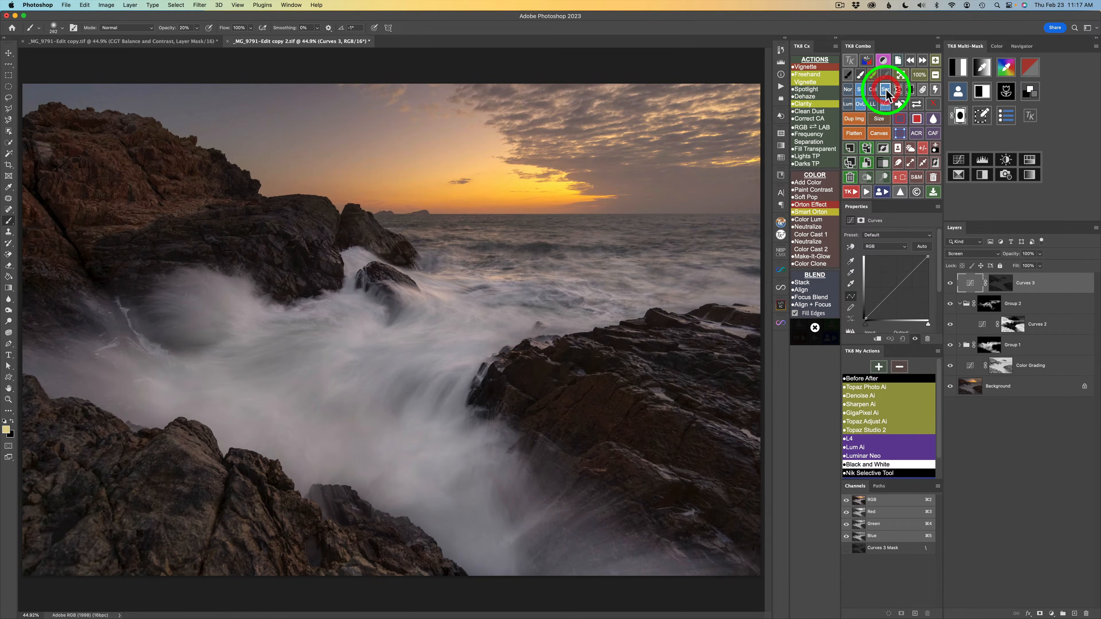
click(950, 285)
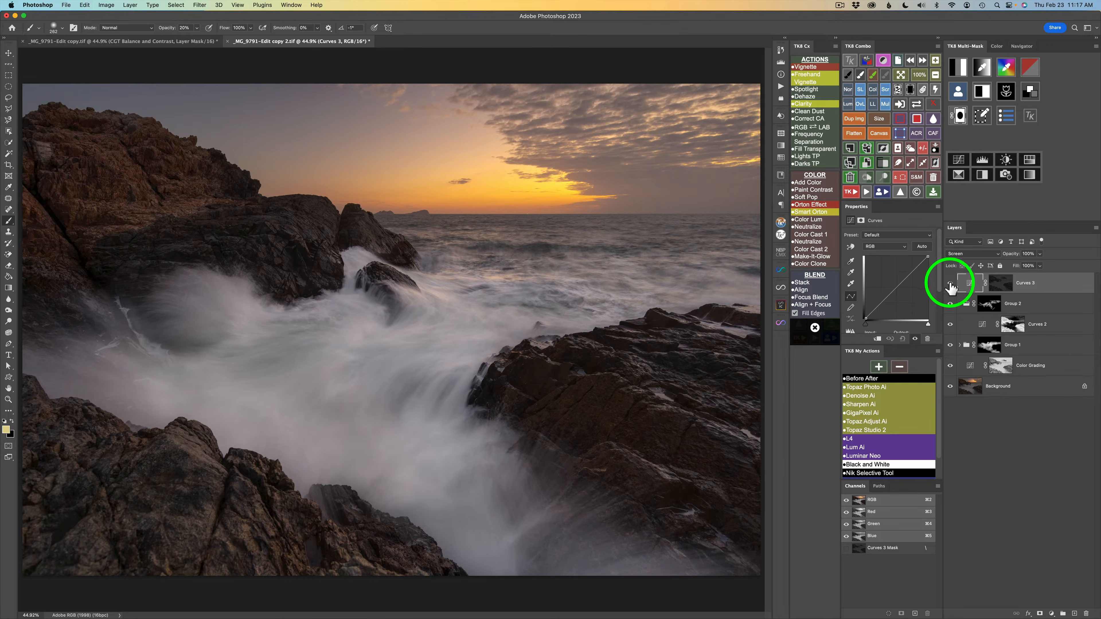
click(950, 284)
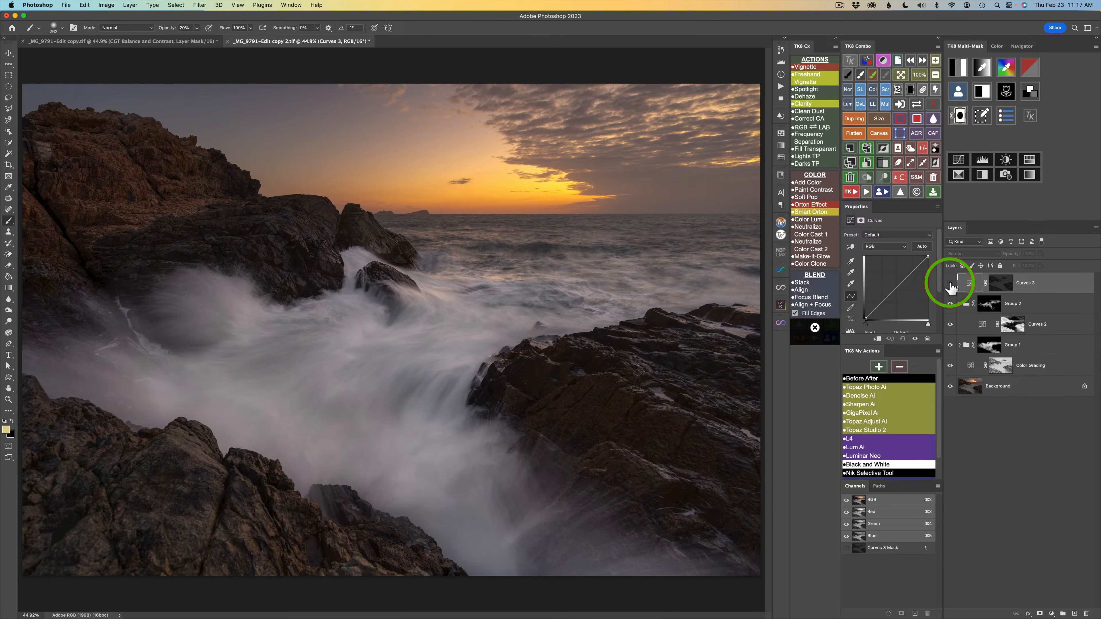
click(950, 284)
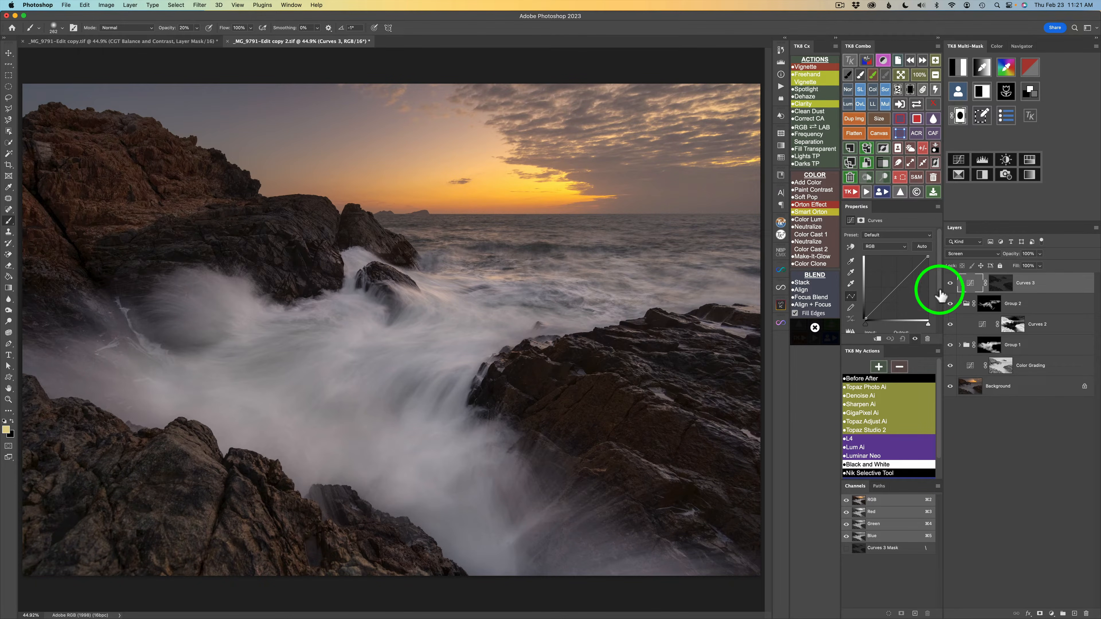
Select the sky, turn the active selection into a mask, and store it in the mask calculator with the multiply operation.
click(910, 148)
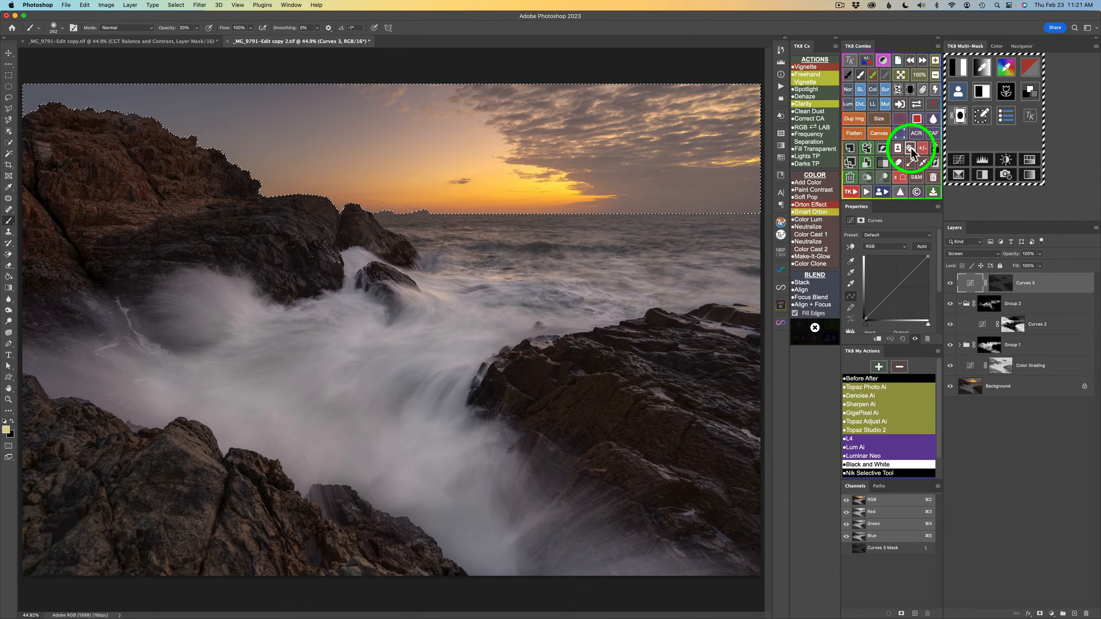
click(958, 92)
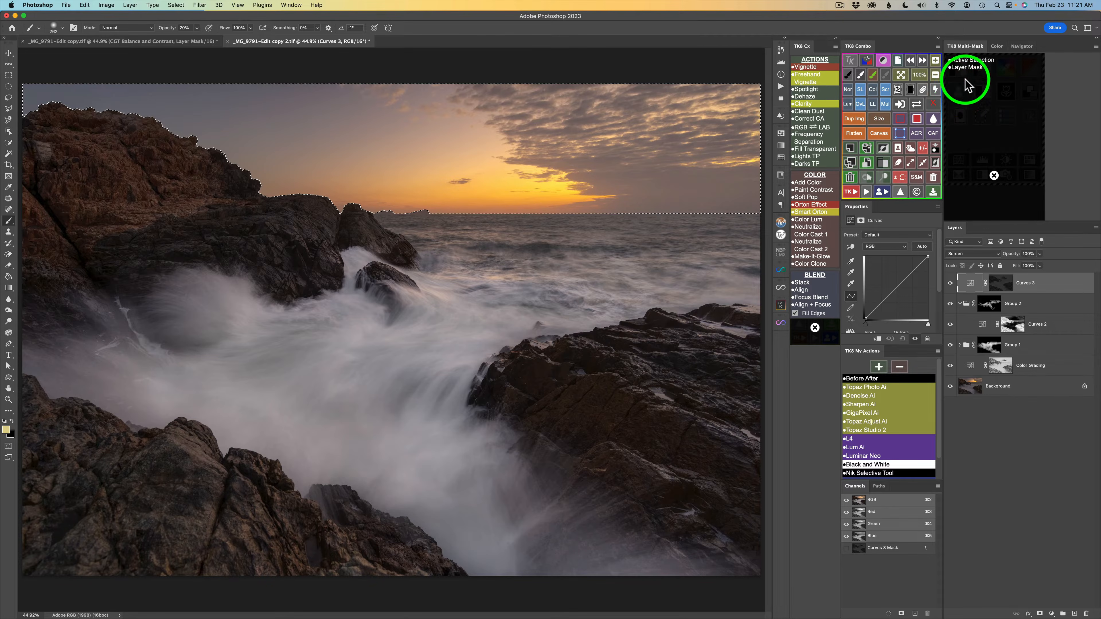
click(965, 60)
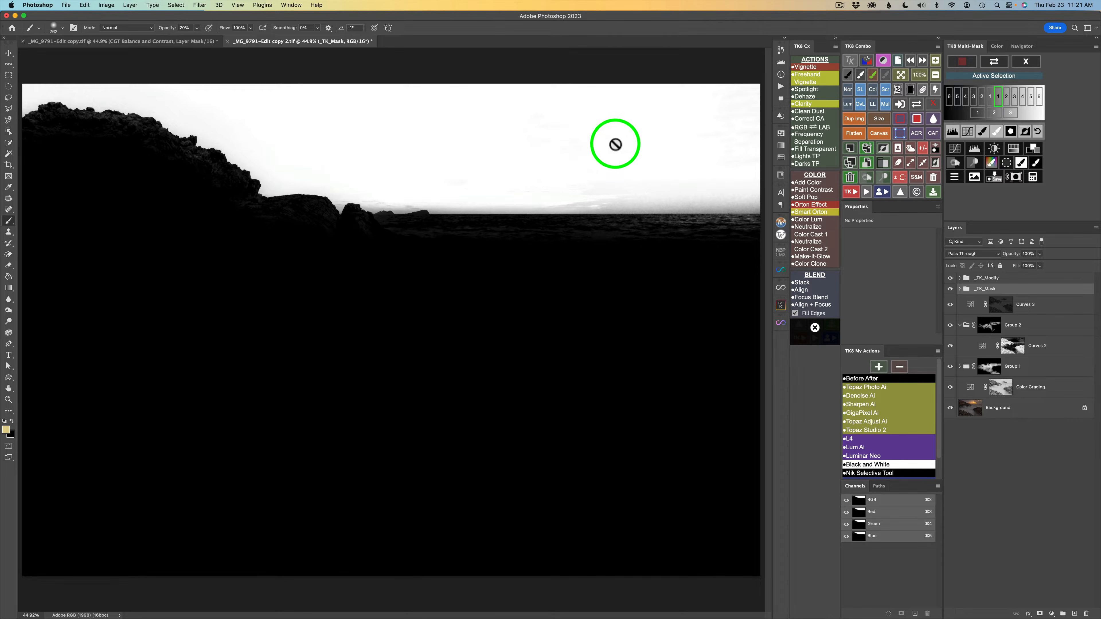
click(1033, 177)
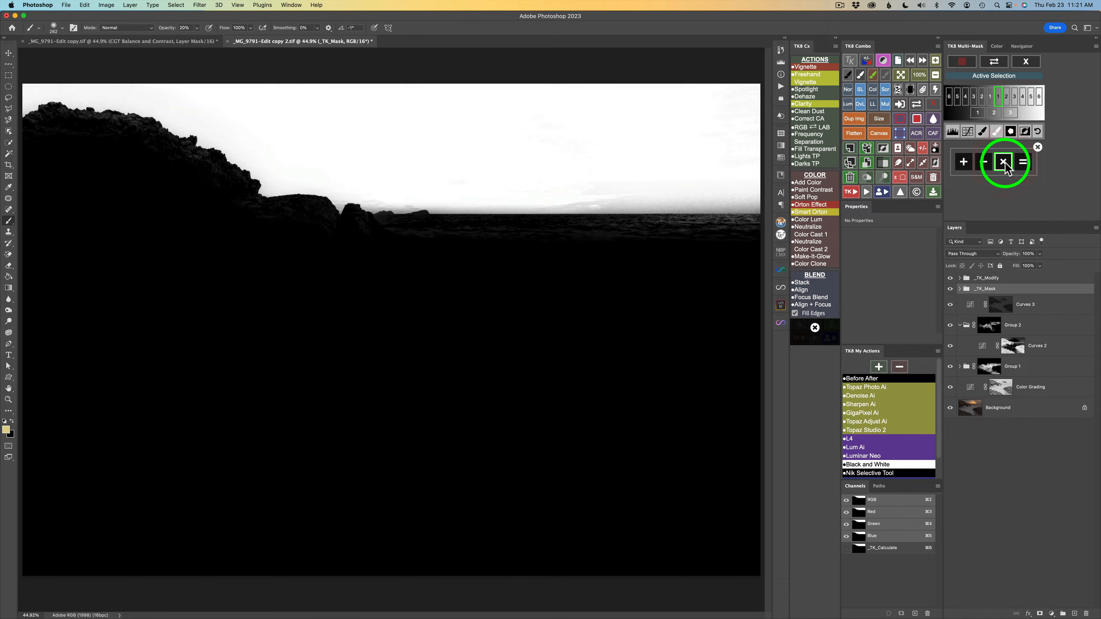
click(1027, 63)
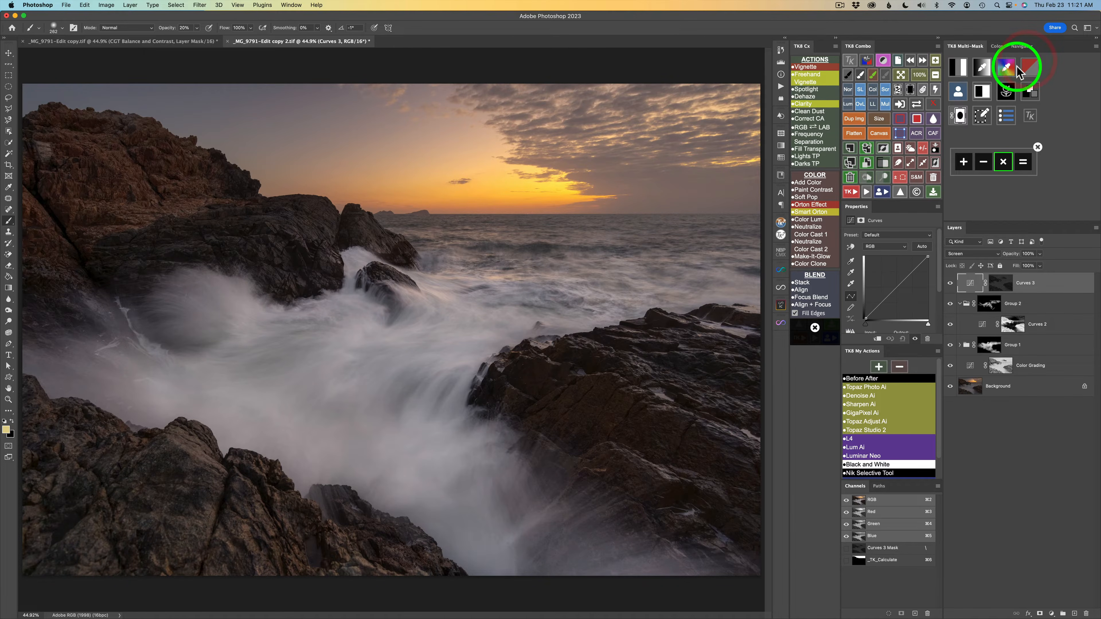
Multiply the stored sky mask by a Midtones 3 luminosity mask and output the result to a Color Grading layer.
click(959, 68)
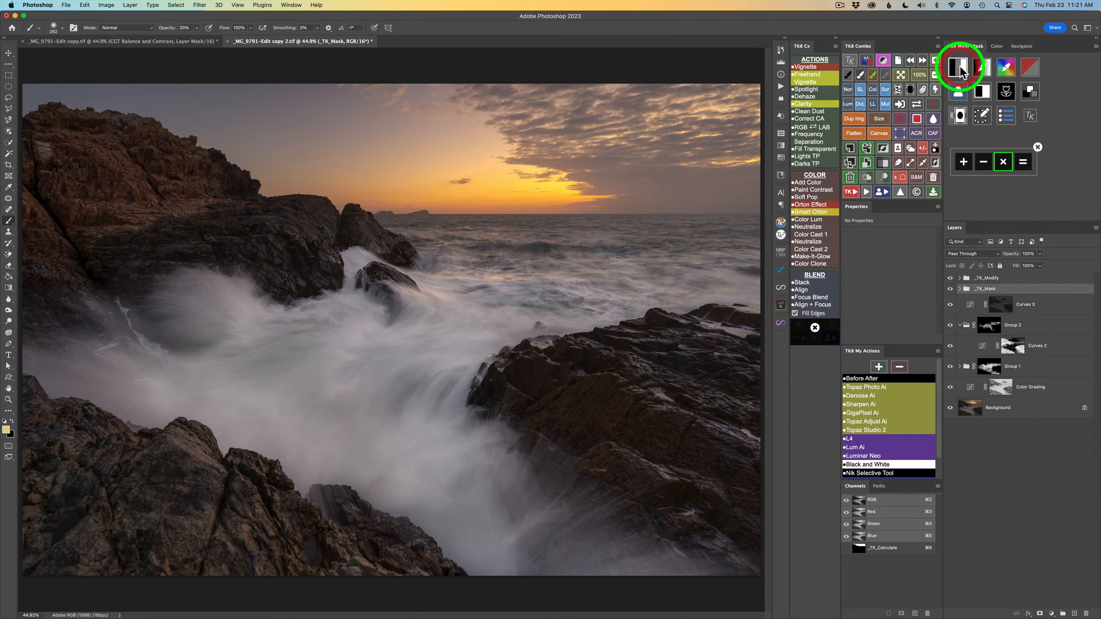
click(1011, 113)
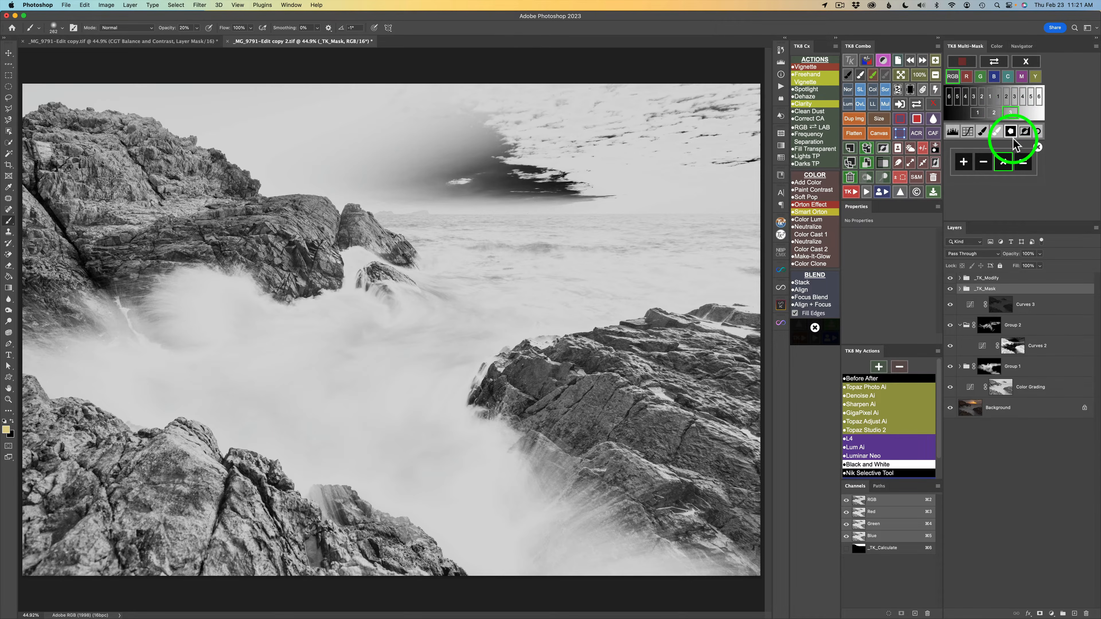
click(1024, 162)
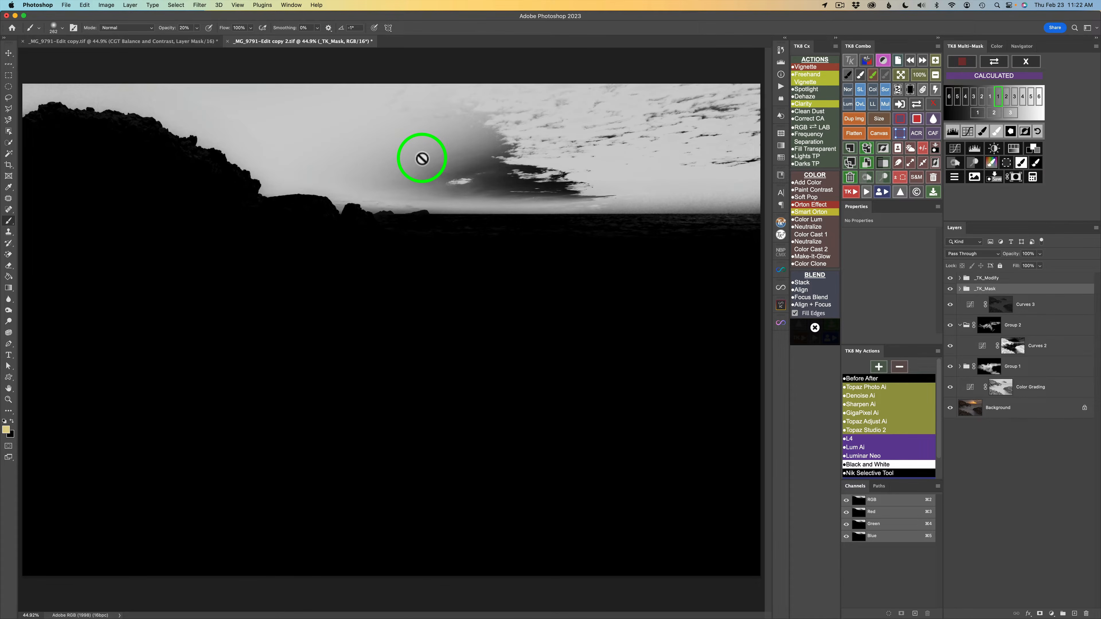
click(1036, 148)
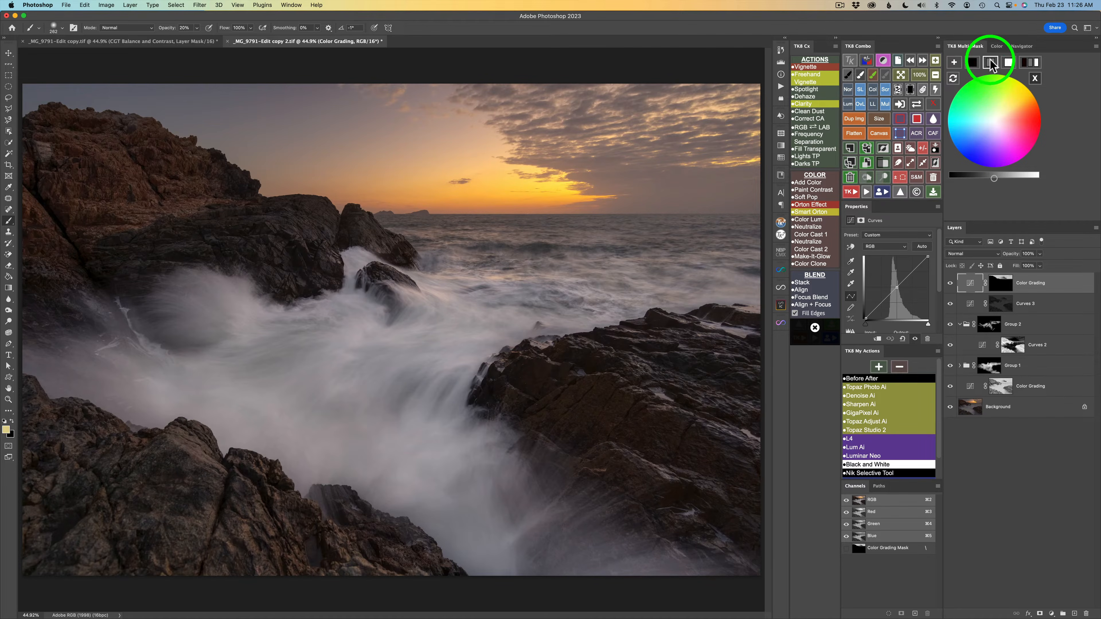
Darken the sky's midtones and shadows slightly with the color grading luminance slider, compare the effect, and return to the midtones.
click(992, 63)
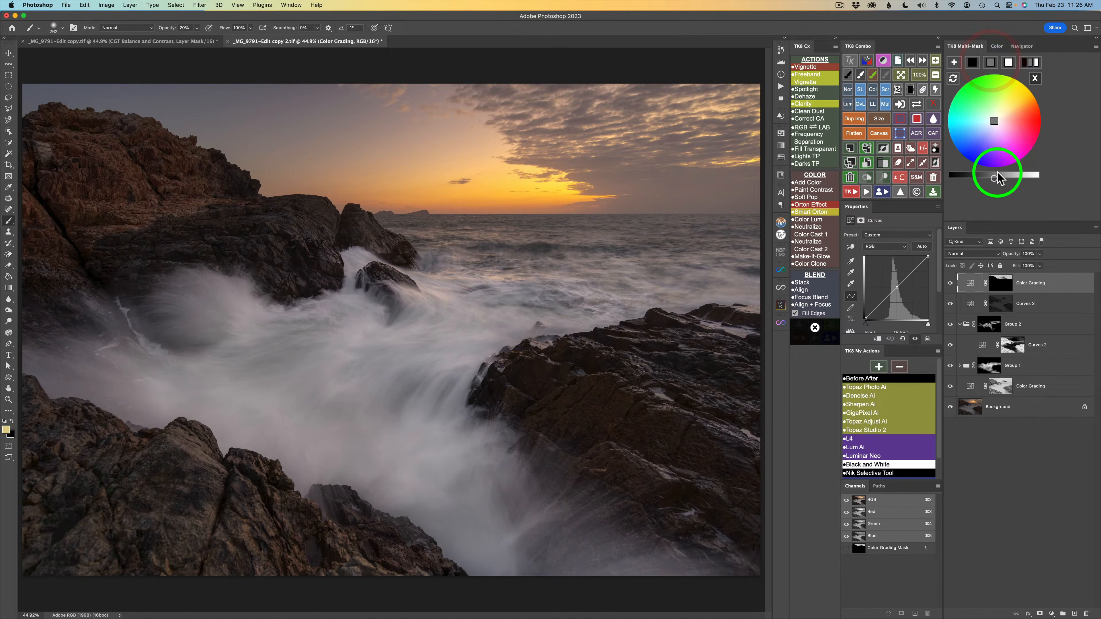
drag(996, 179, 984, 176)
click(973, 63)
click(994, 179)
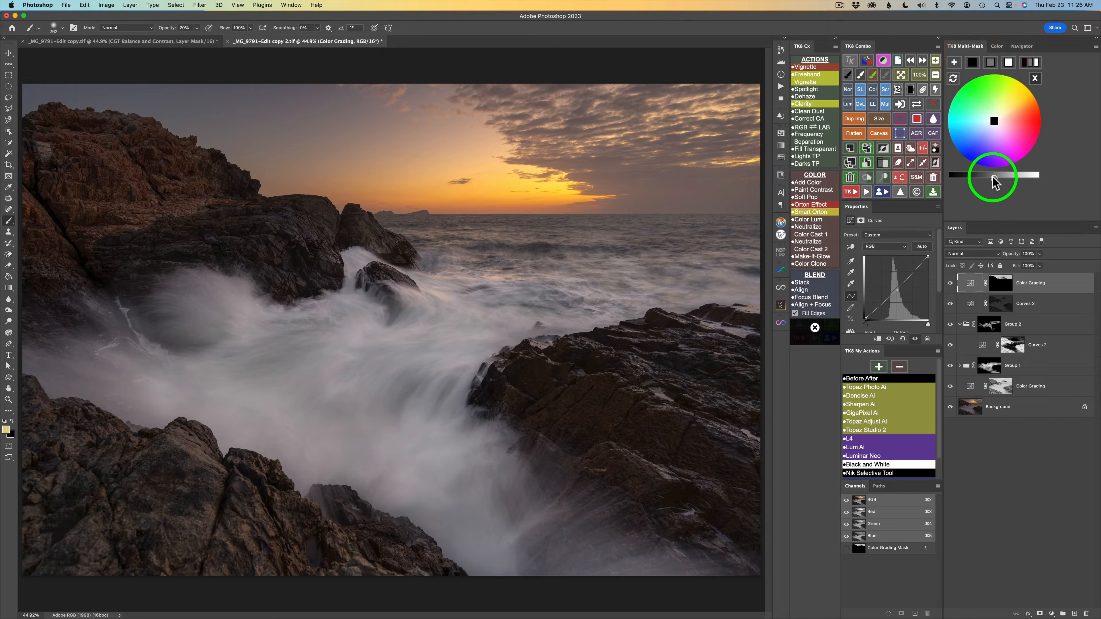
drag(994, 179, 996, 156)
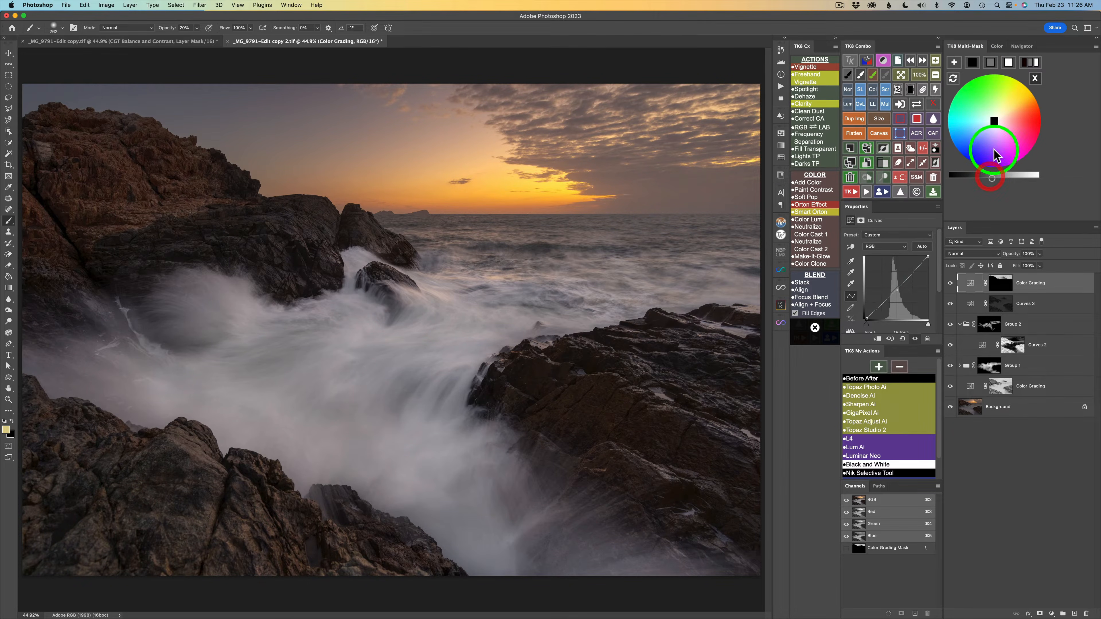
click(951, 284)
click(951, 284)
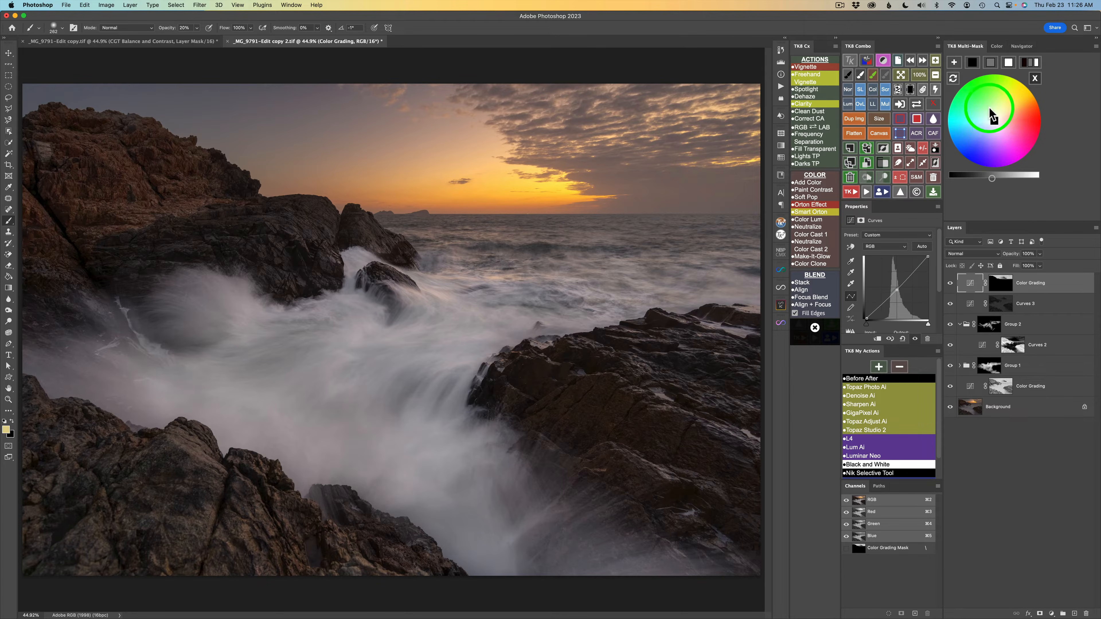
click(992, 64)
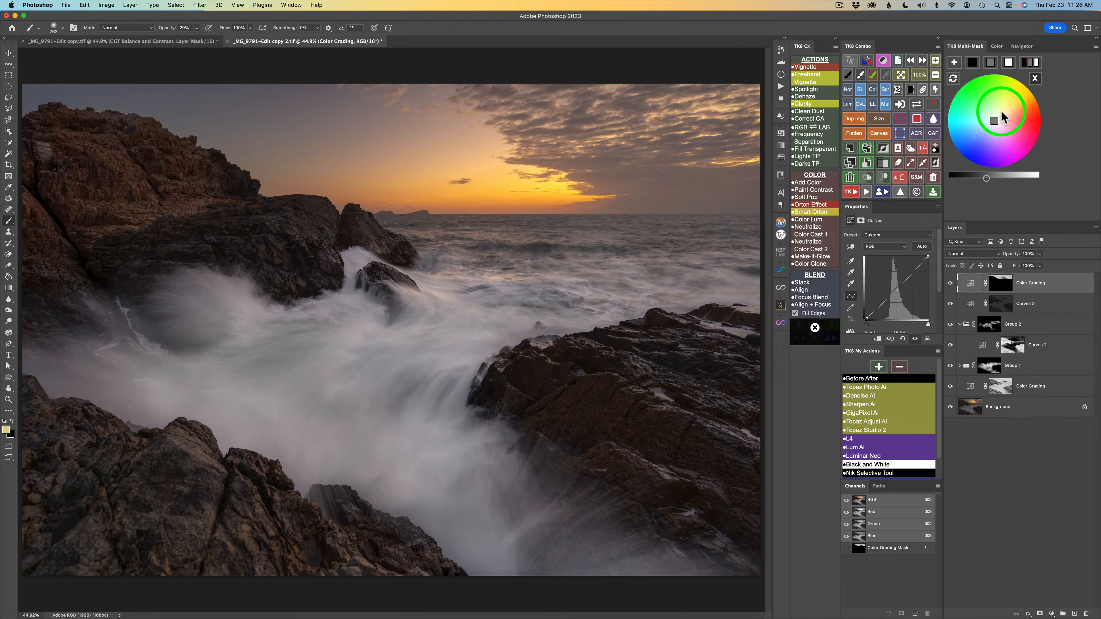
Compare the sky Color Grading layer's effect with its visibility off and on, and test its opacity.
click(951, 283)
click(951, 283)
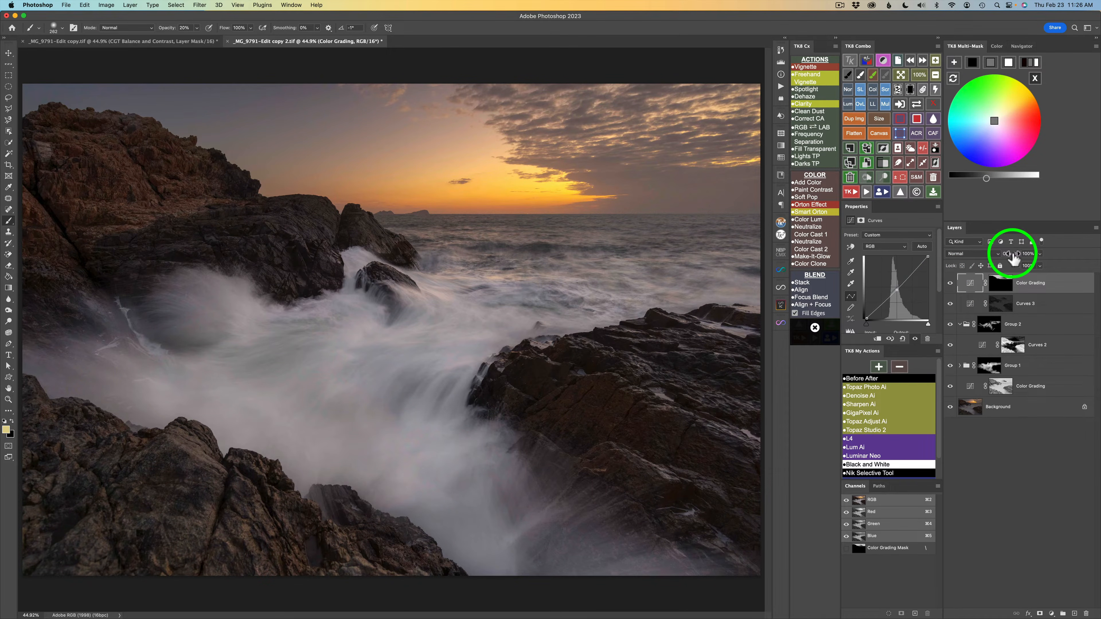
drag(1016, 256, 981, 255)
click(950, 284)
click(951, 284)
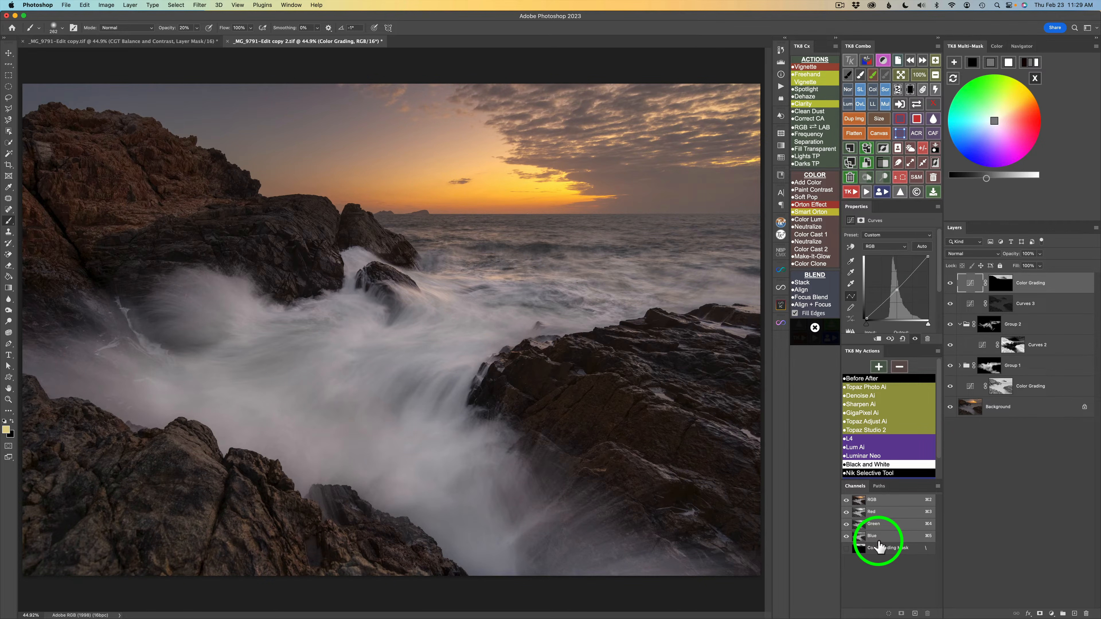
Compare the full edit against the original Background, including with the Before After action, and reselect the top Color Grading layer.
alt+click(950, 407)
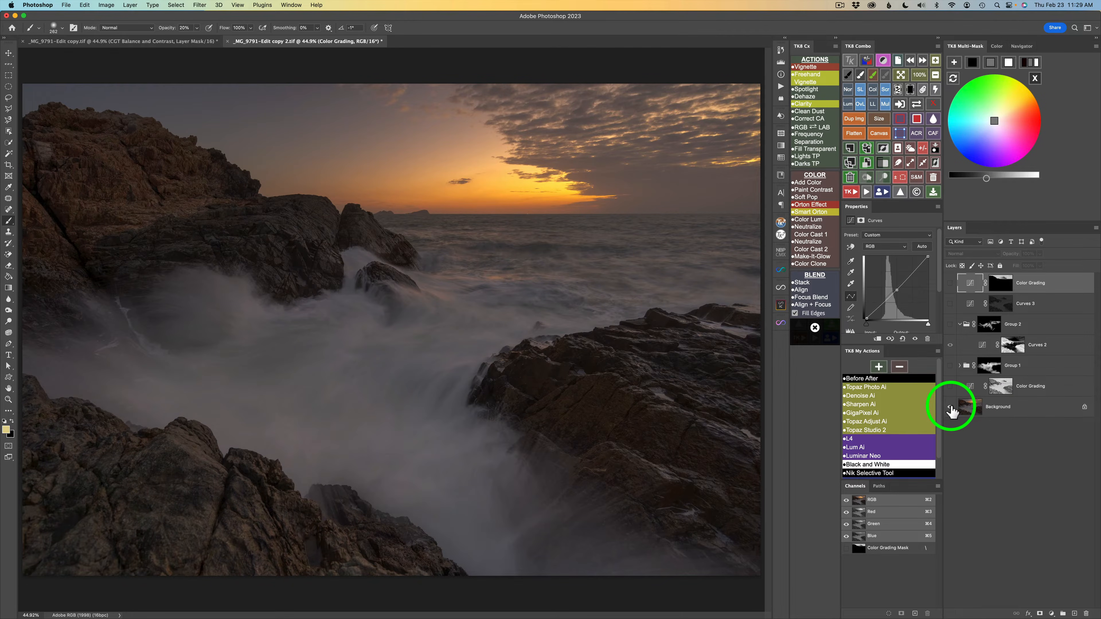
alt+click(951, 408)
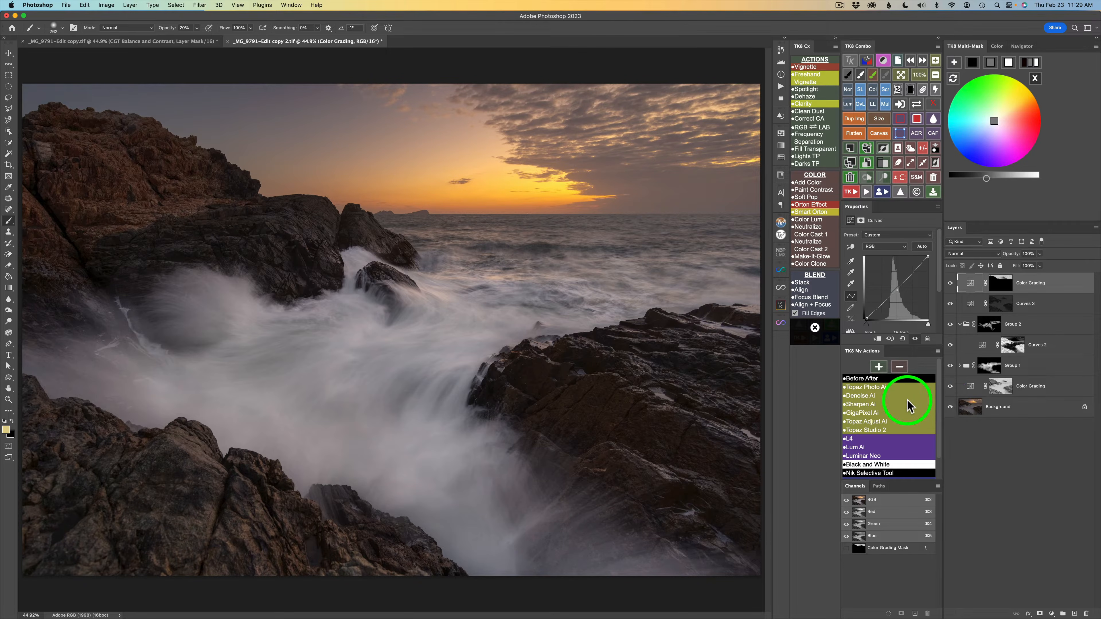
click(863, 379)
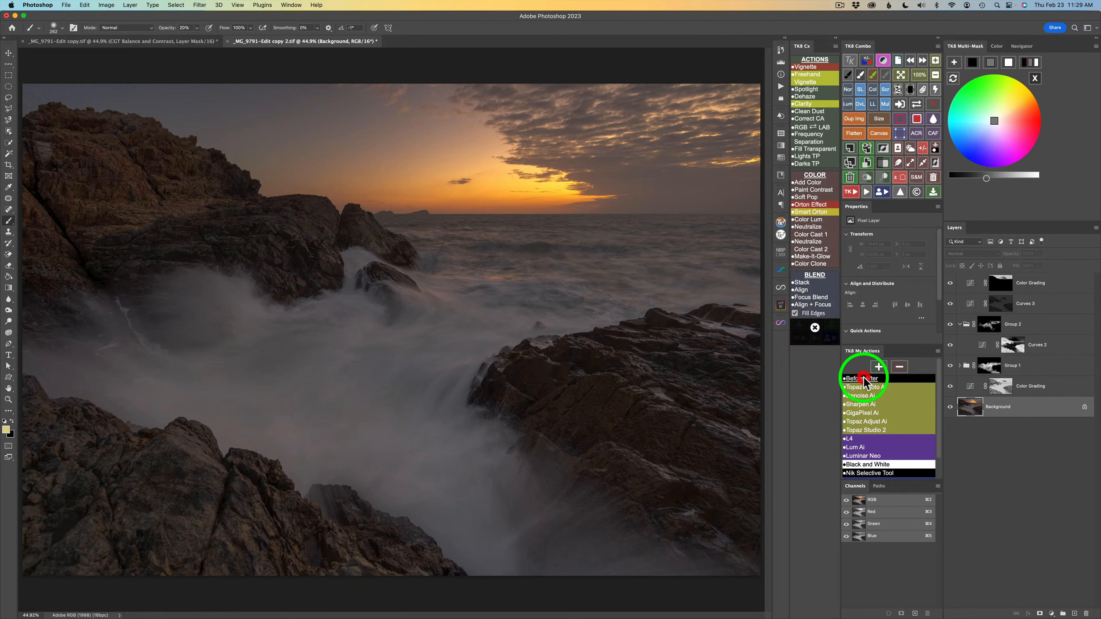
click(863, 379)
click(1062, 284)
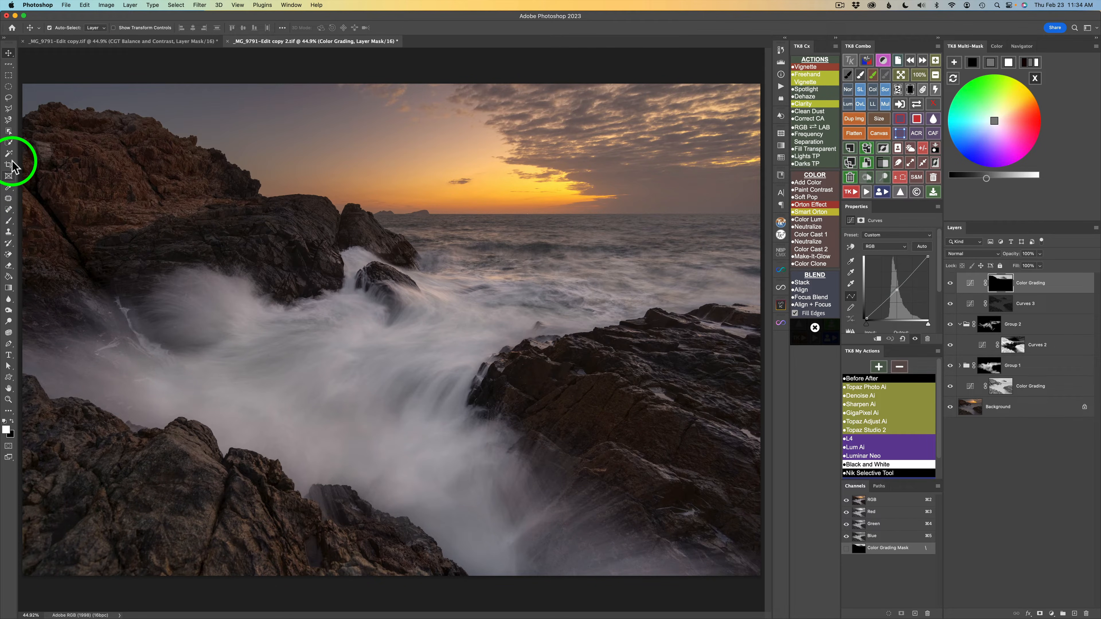
Select the lower-left foreground rocks with a lasso object selection and turn the active selection into a mask.
click(9, 131)
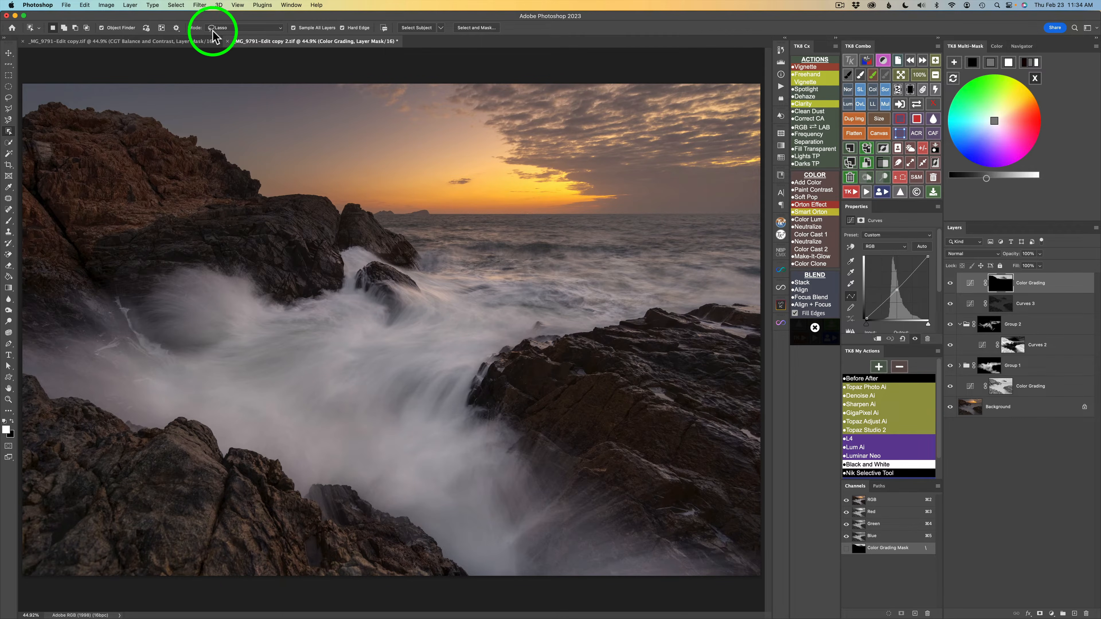
mouse_move(25, 367)
mouse_down()
mouse_move(262, 430)
mouse_move(423, 518)
mouse_move(440, 593)
mouse_move(184, 589)
mouse_move(20, 570)
mouse_move(8, 430)
mouse_move(12, 362)
mouse_move(22, 368)
mouse_up()
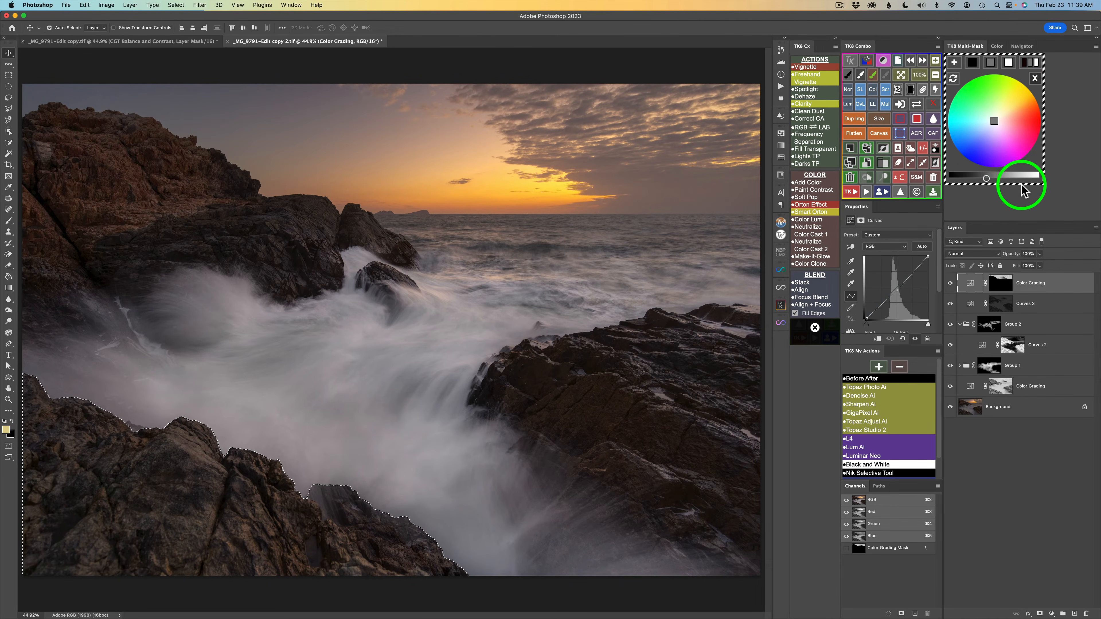
click(1035, 78)
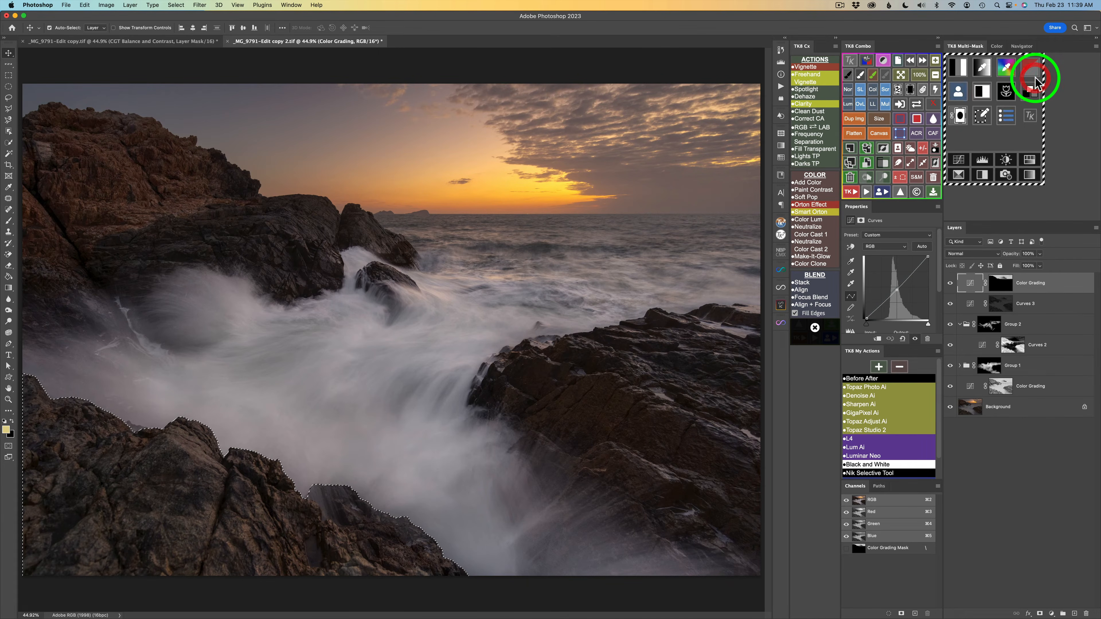
click(959, 91)
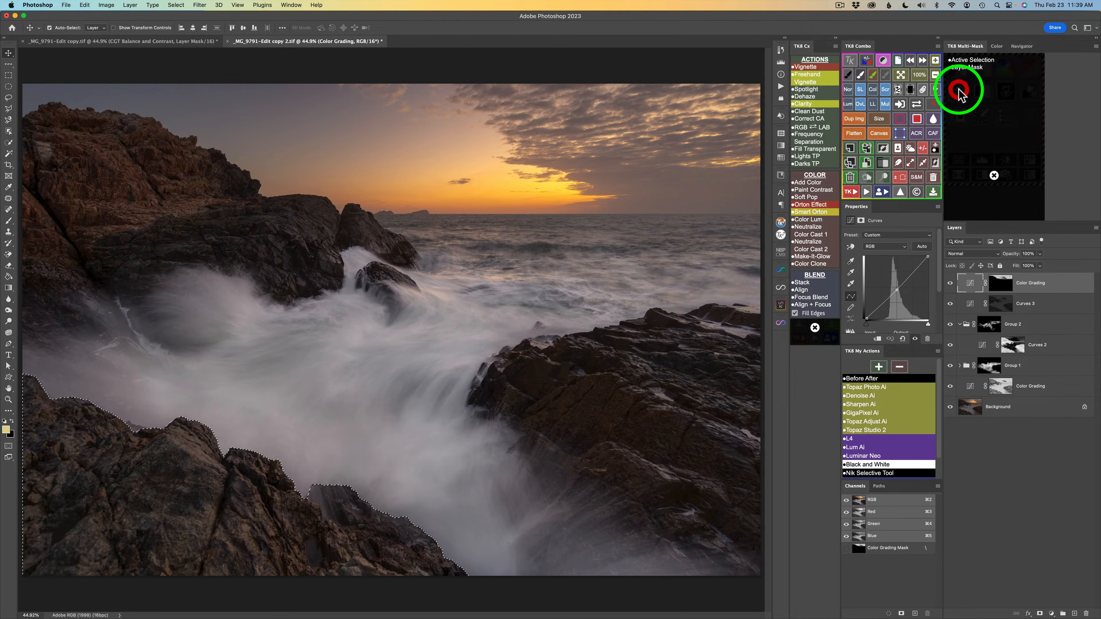
click(971, 60)
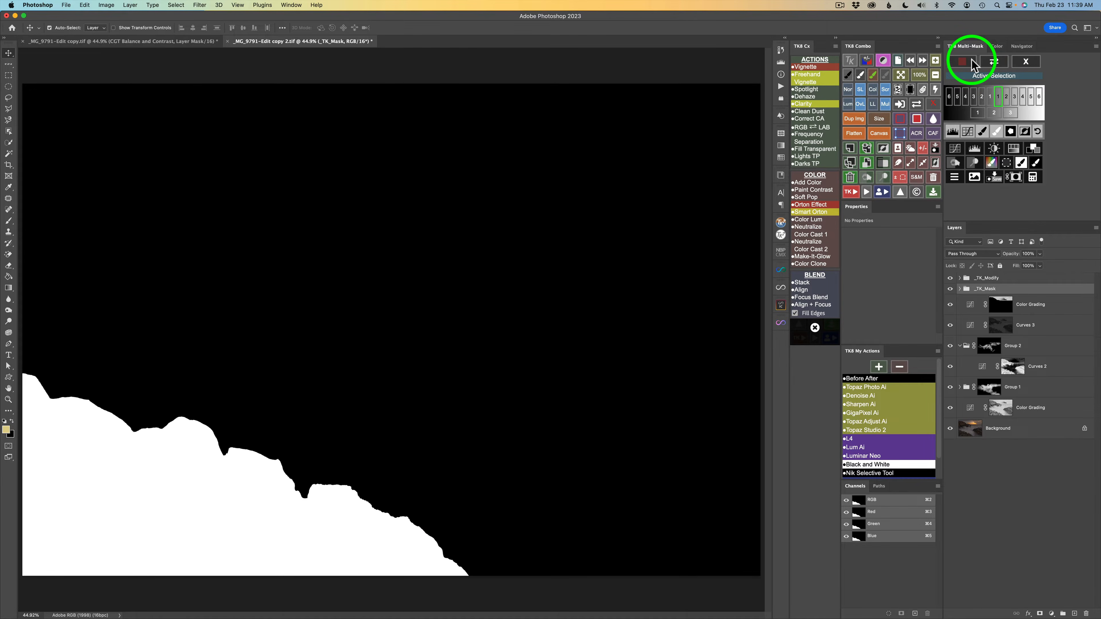
Store the foreground rock mask in the mask calculator with the multiply operation and exit the mask preview.
click(1034, 178)
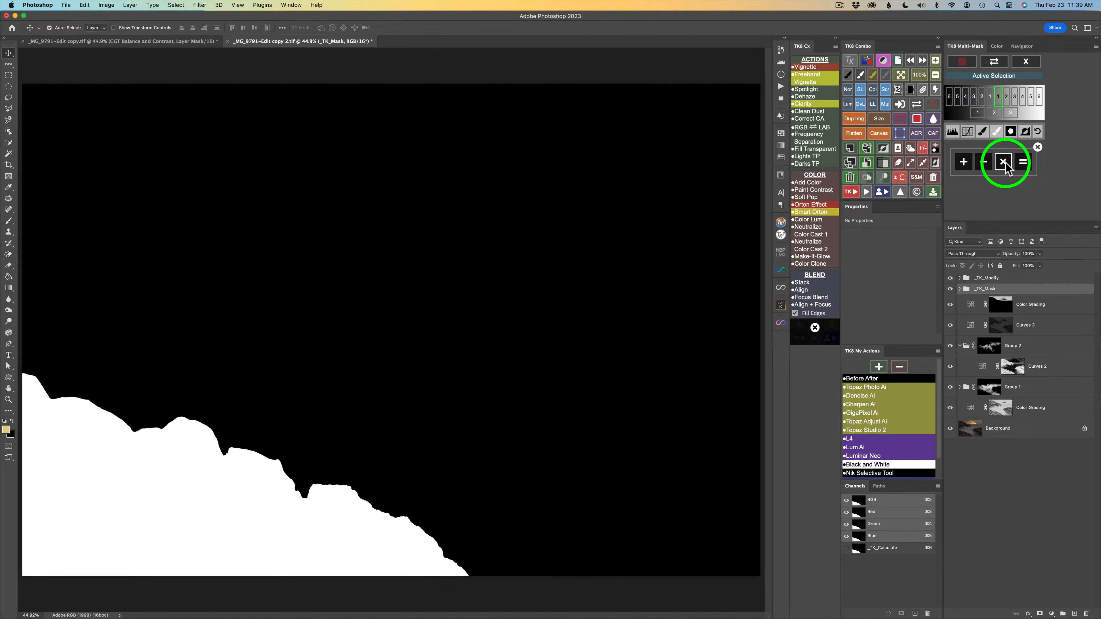
click(1004, 164)
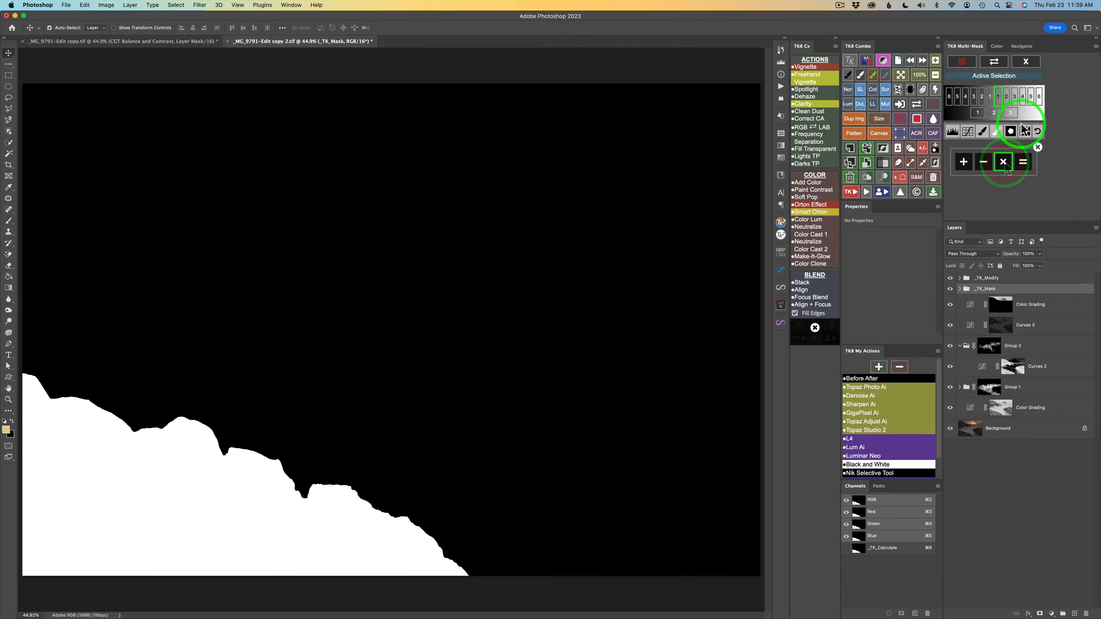
click(1029, 63)
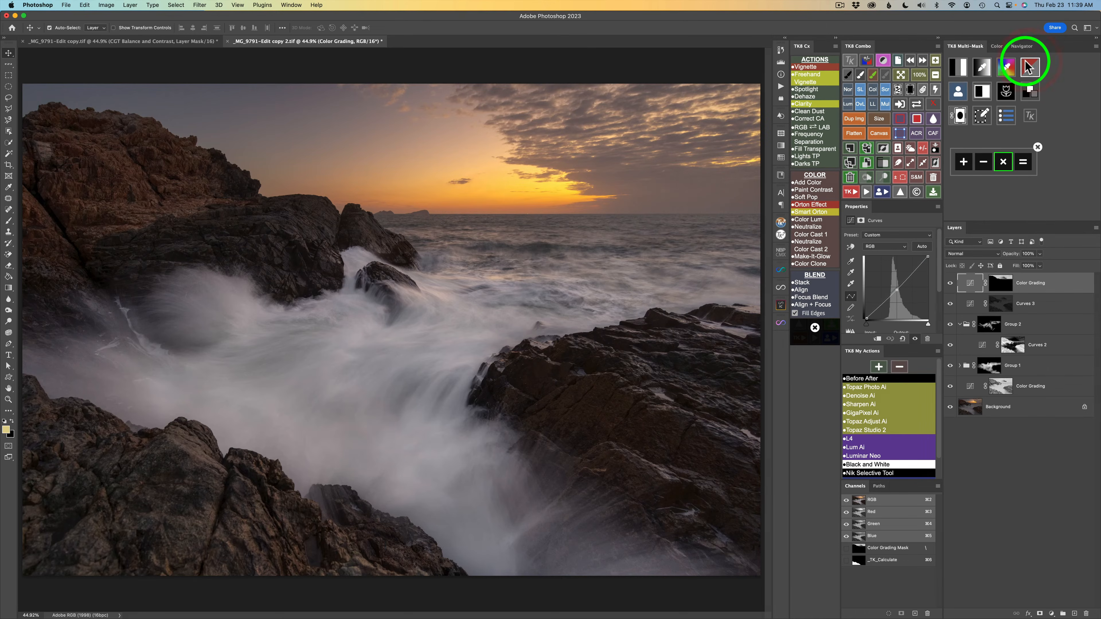
Create a Darks 3 luminosity mask and refine it with Levels inputs of 50, 0.74 and 224.
click(959, 68)
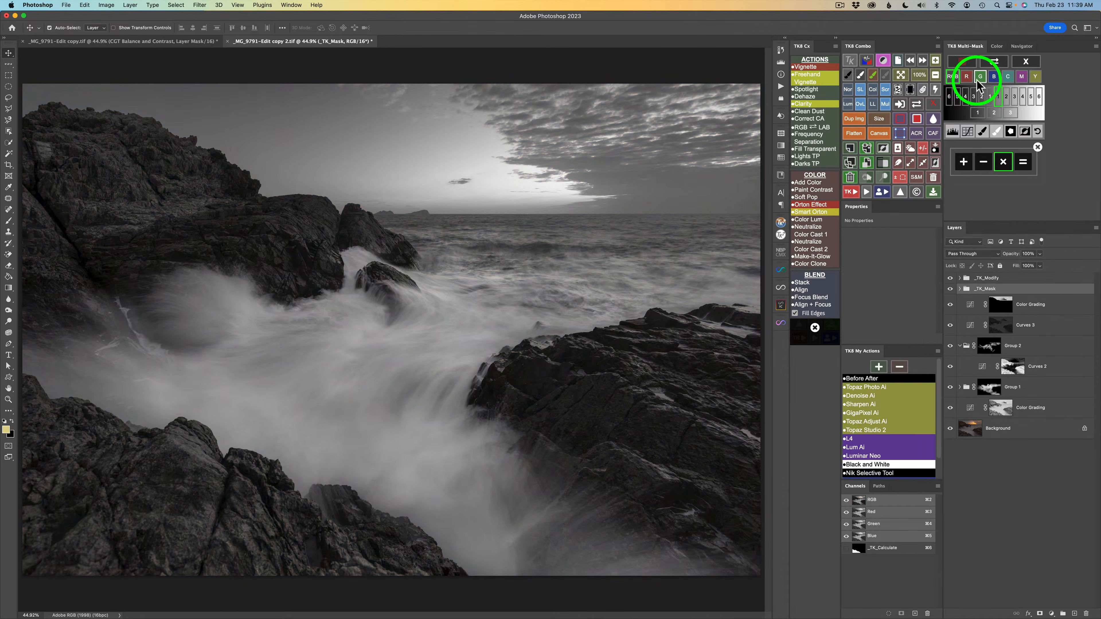
click(991, 97)
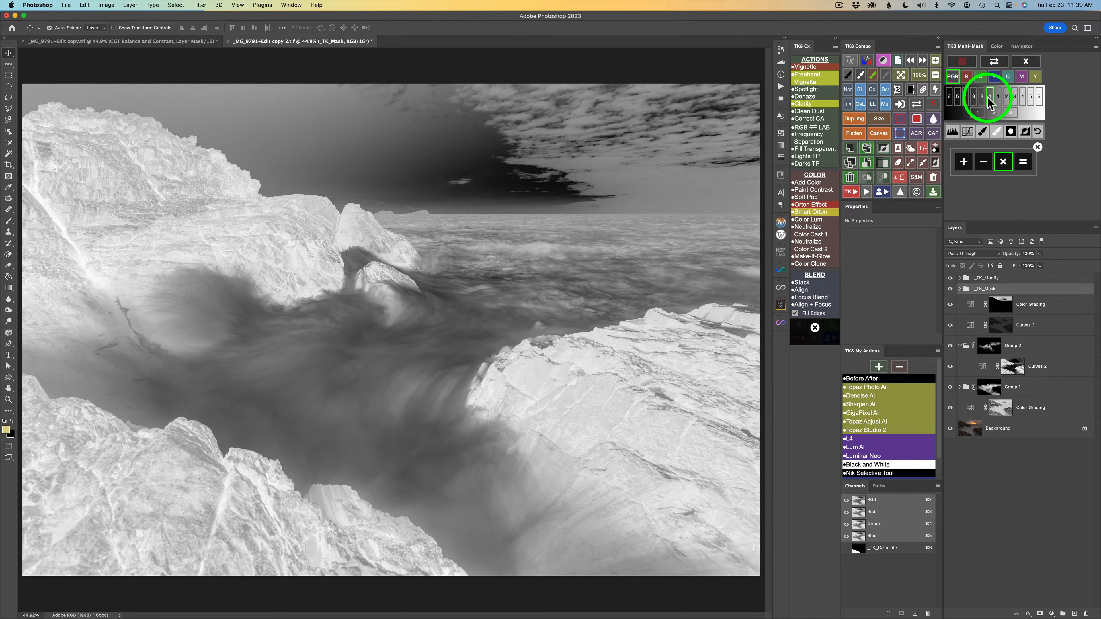
click(982, 97)
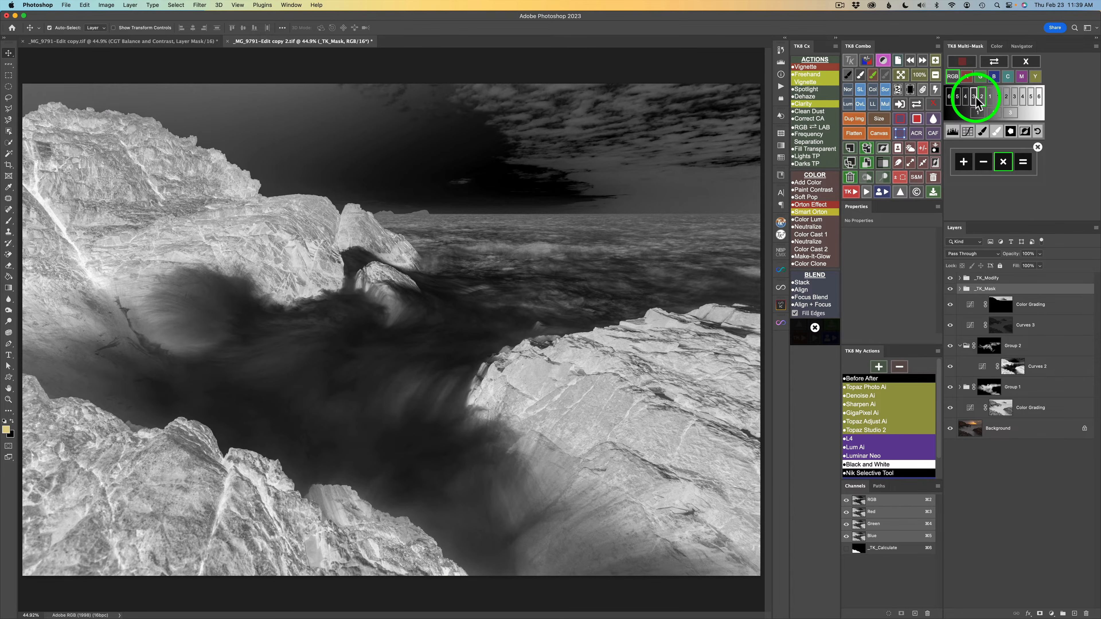
click(976, 100)
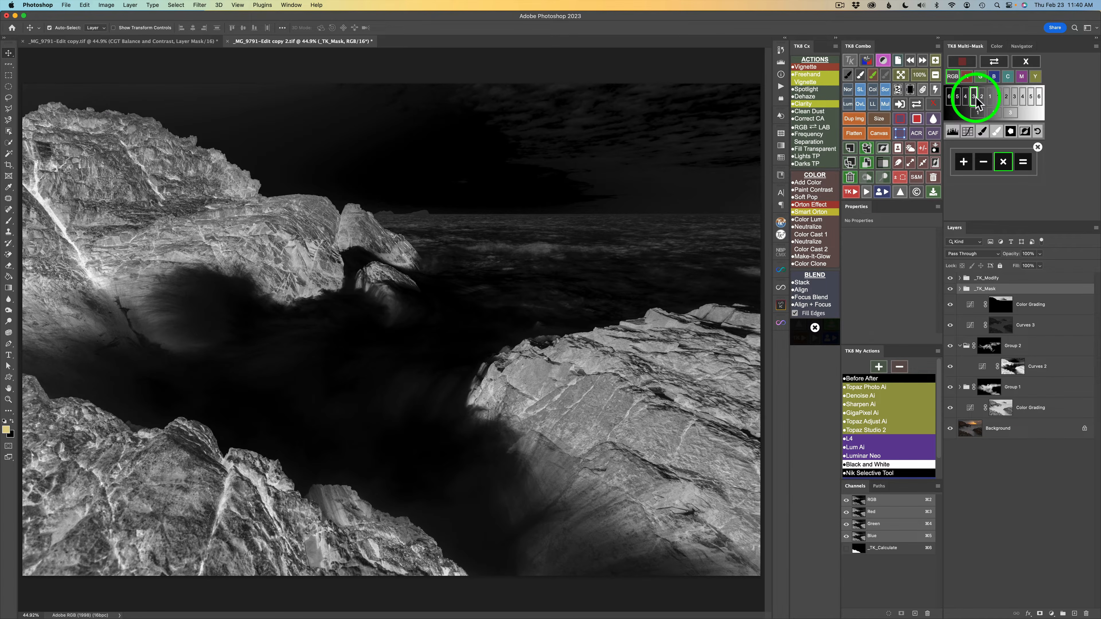
click(953, 131)
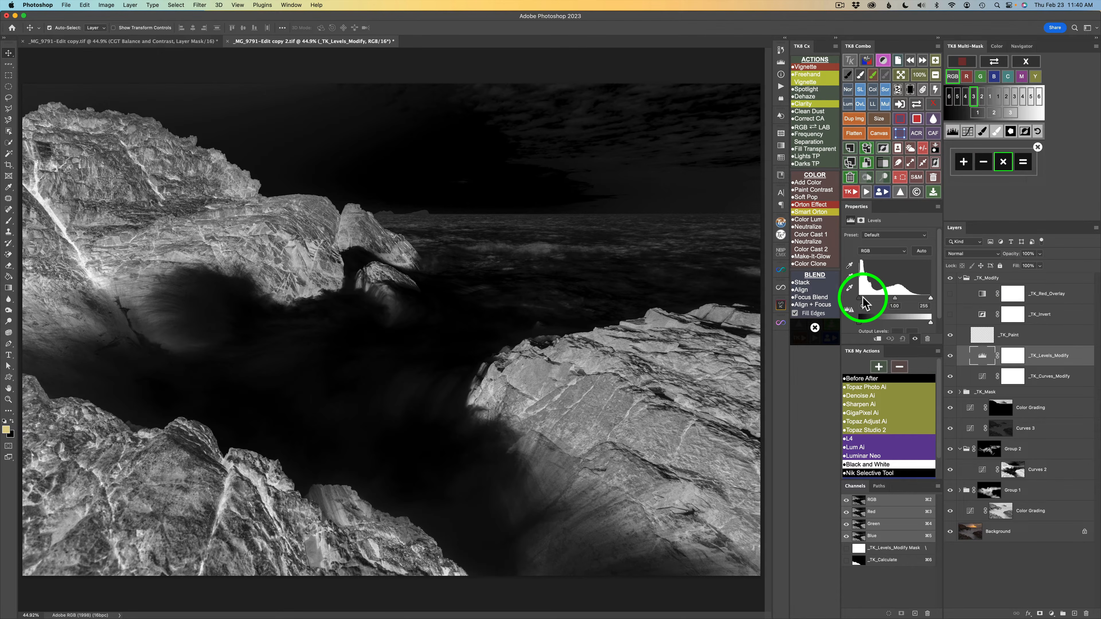
drag(861, 297, 875, 300)
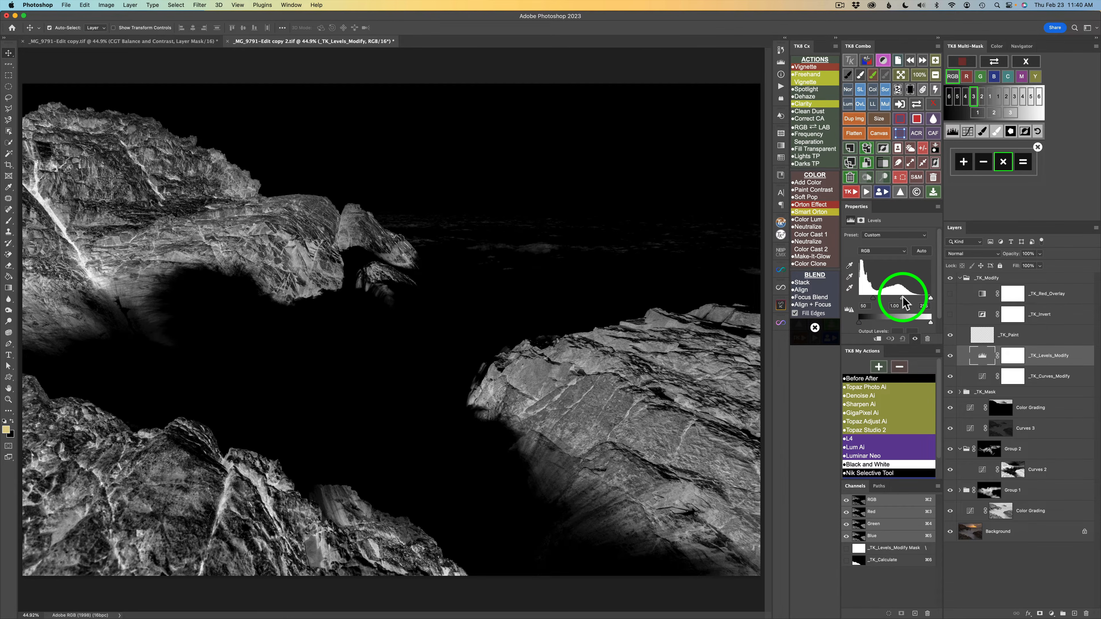
drag(903, 297, 905, 298)
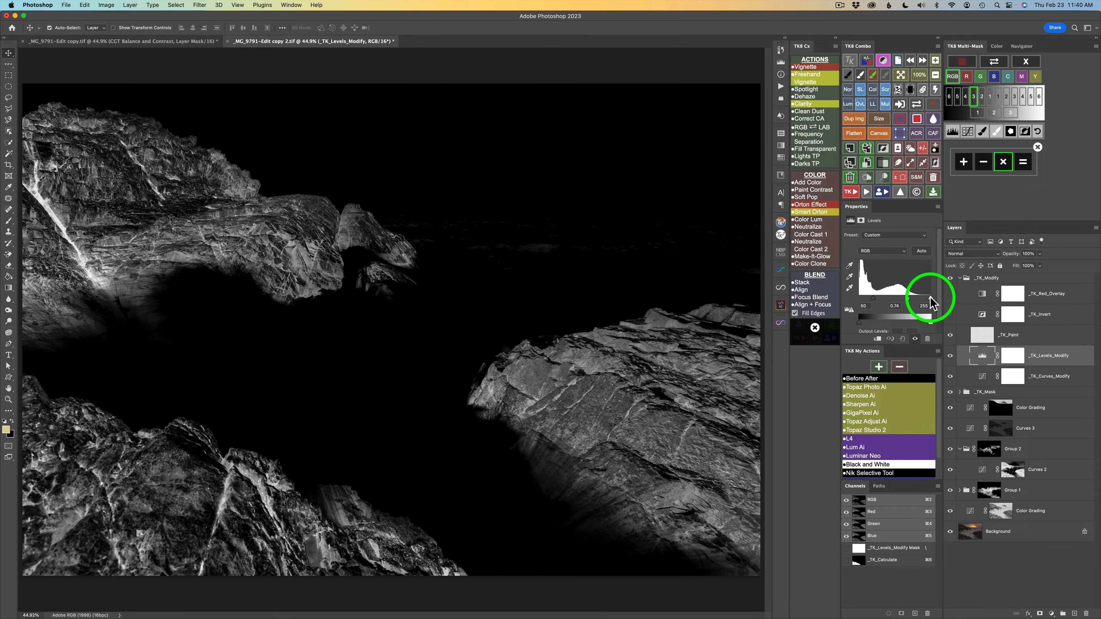
drag(931, 303, 922, 297)
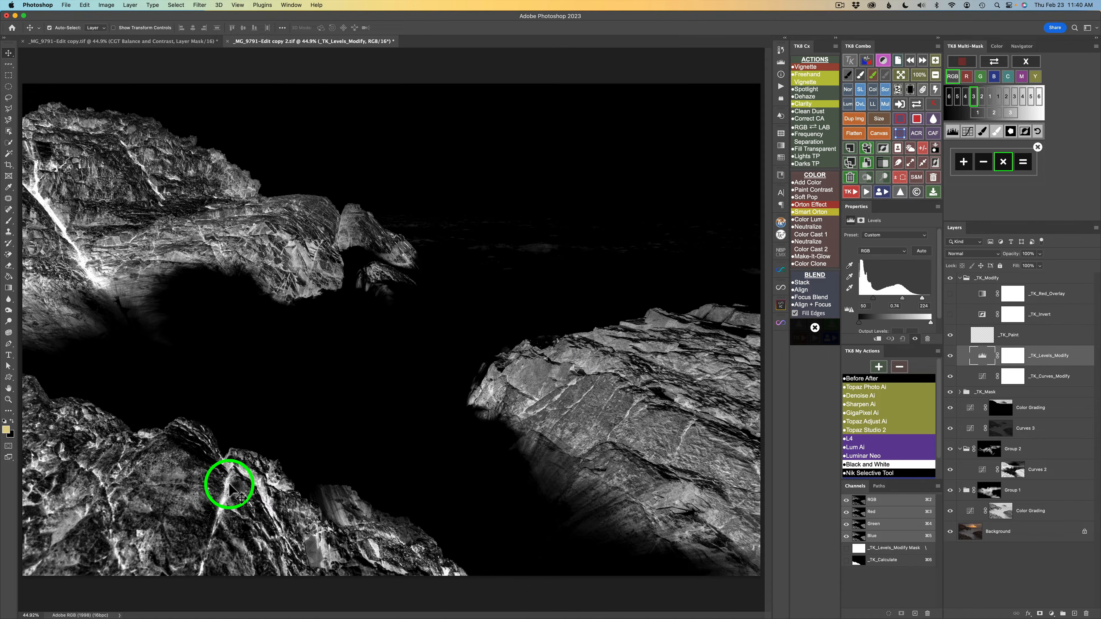
Multiply the stored rock mask by the refined darks mask, output it to a Curves layer in Multiply blend mode, and compare the effect.
click(1023, 162)
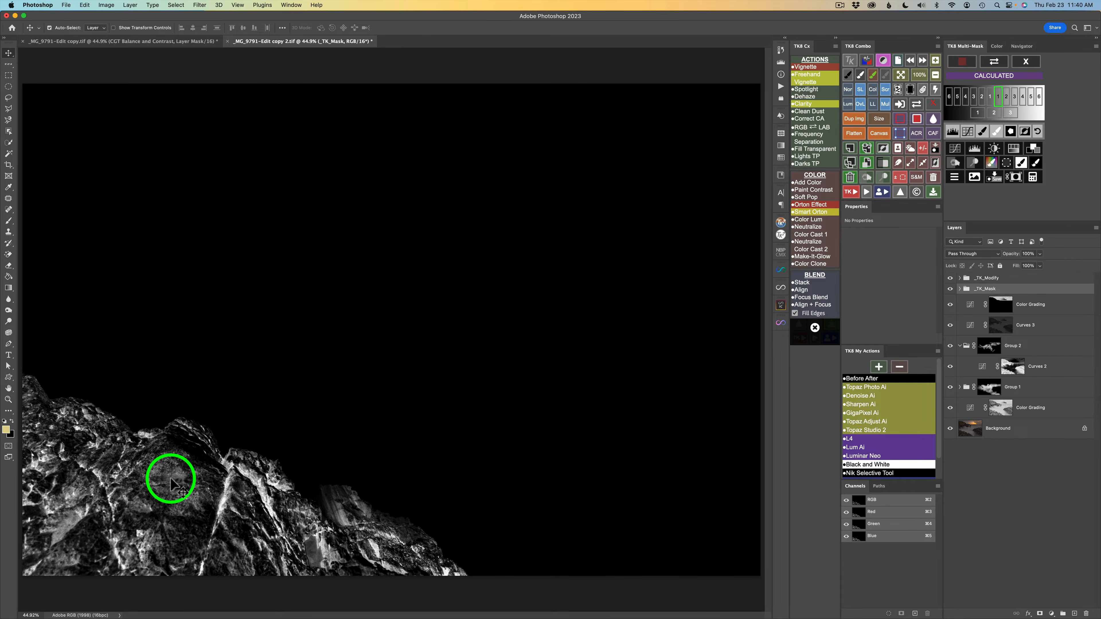
click(958, 148)
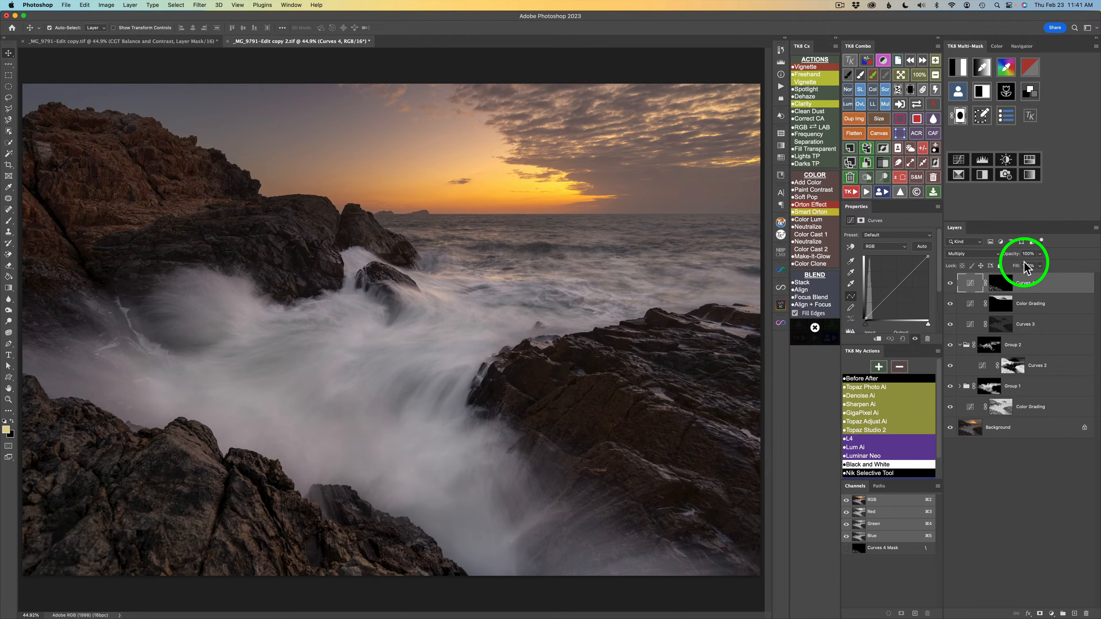
click(950, 283)
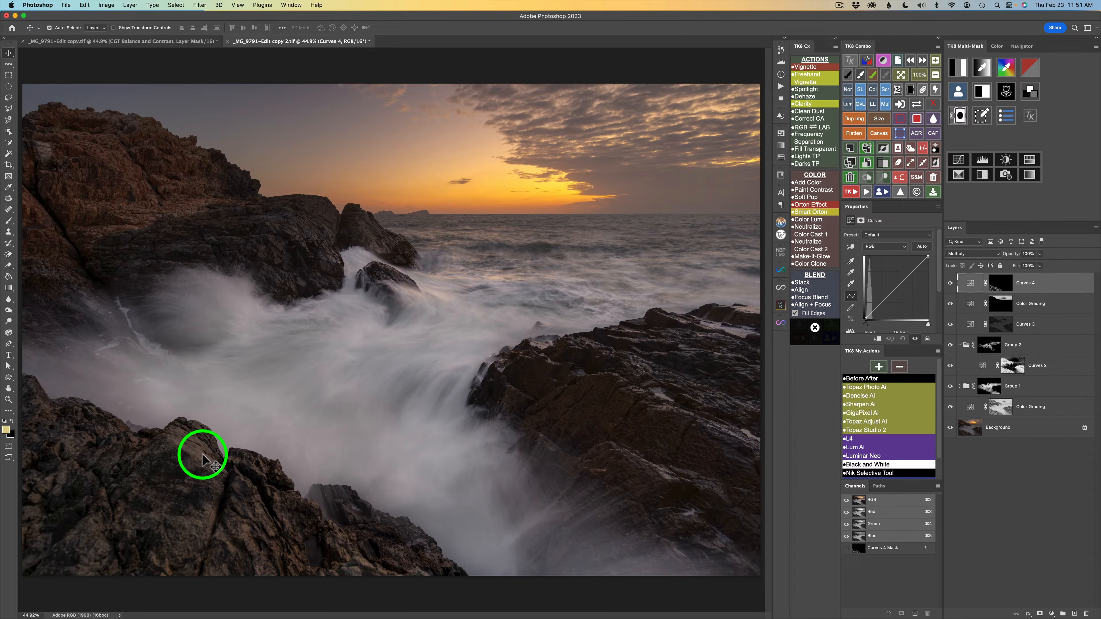
Lasso the lower-left foreground rocks again with Object Selection and convert the active selection into a mask.
click(9, 131)
mouse_move(25, 368)
mouse_down()
mouse_move(320, 469)
mouse_move(470, 555)
mouse_move(288, 582)
mouse_move(18, 565)
mouse_move(16, 365)
mouse_move(24, 368)
mouse_up()
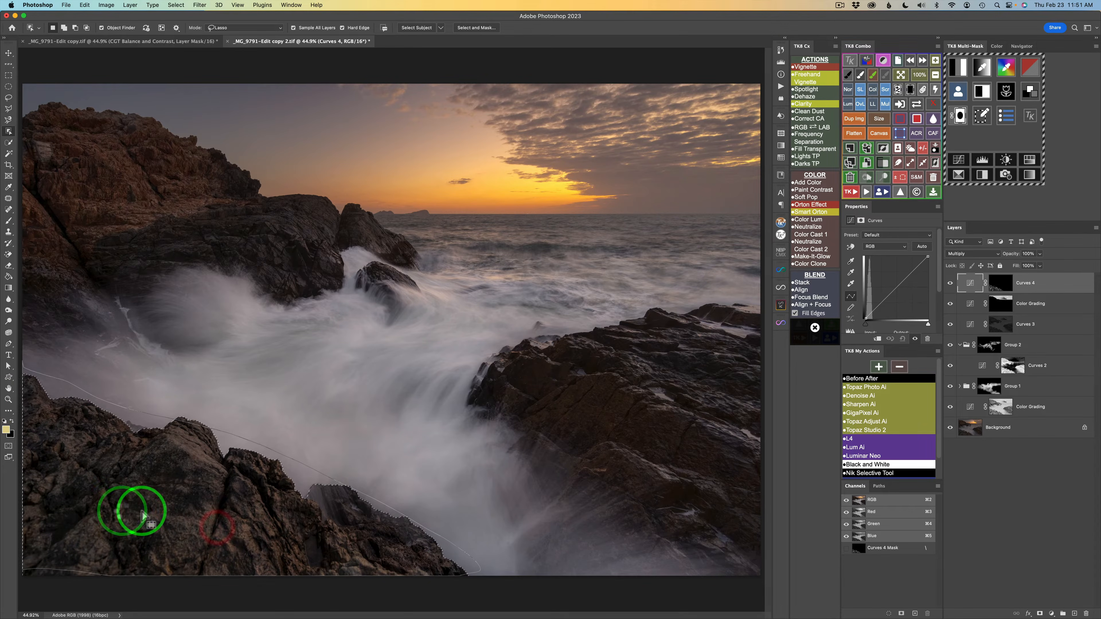
click(959, 92)
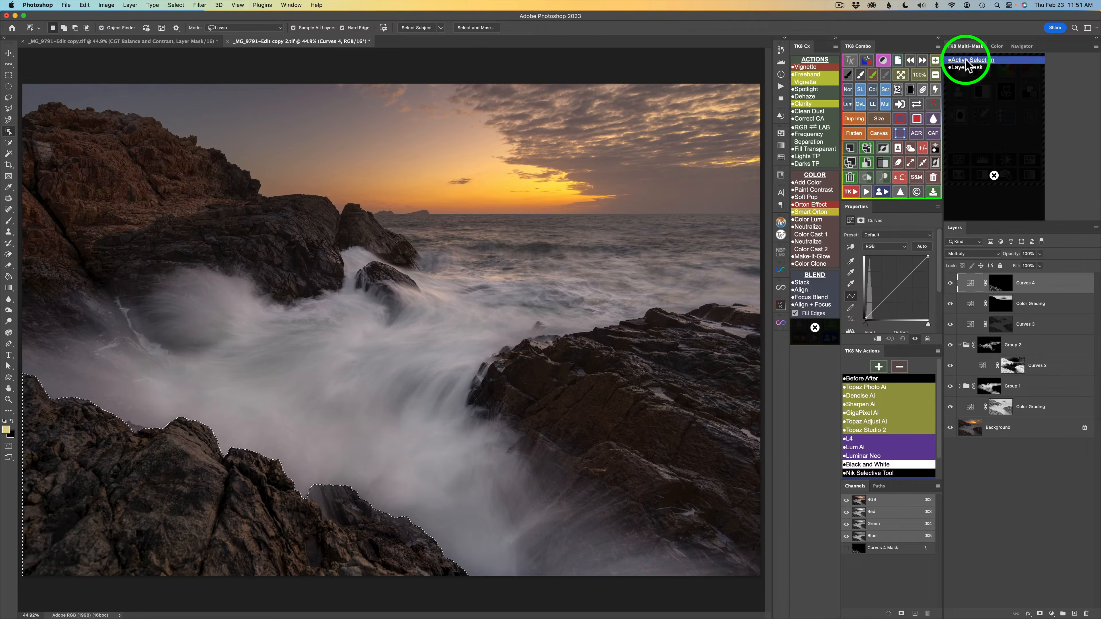
click(966, 61)
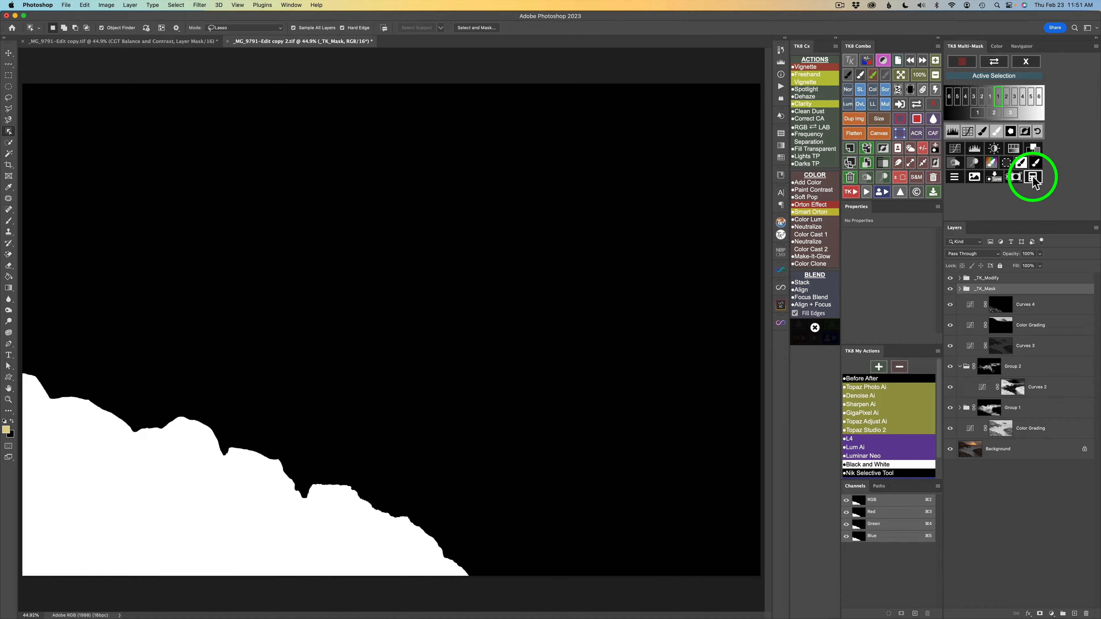
Store the new foreground rock mask in the mask calculator for multiplication and exit the mask preview.
click(1034, 177)
click(1004, 162)
click(1027, 62)
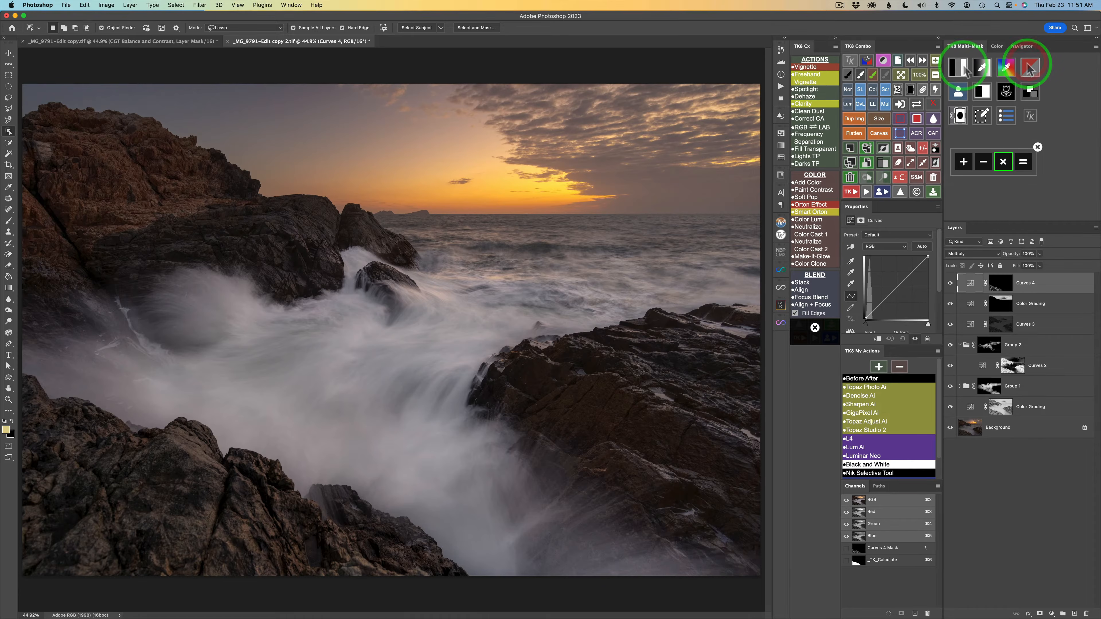
Create a Midtones 3 luminosity mask and refine it with Levels inputs of 131, 0.84 and 237.
click(961, 61)
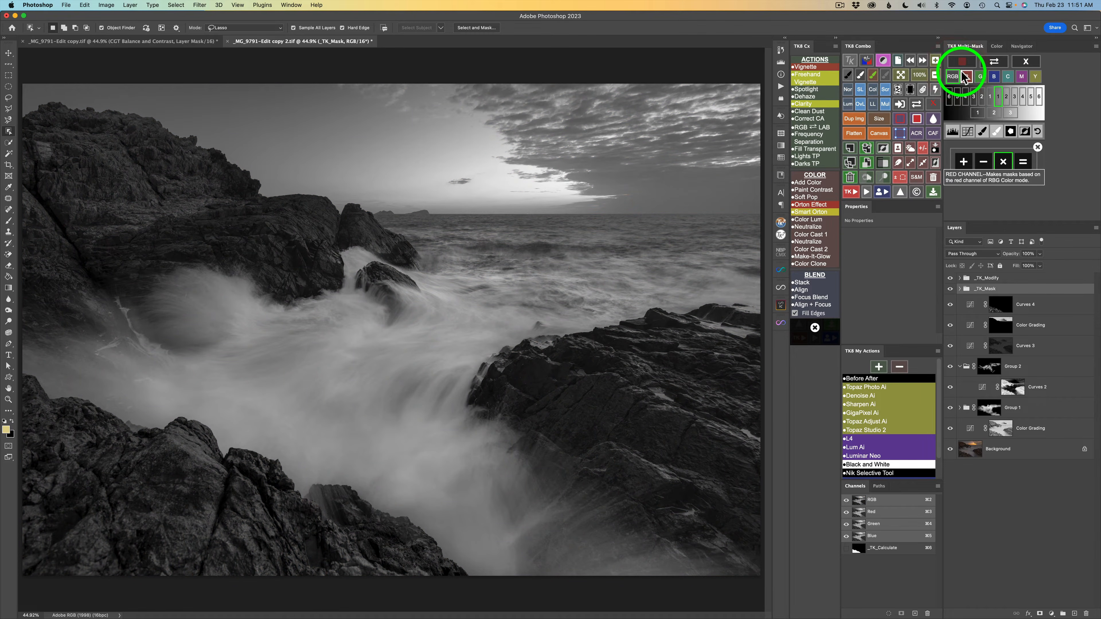
click(1011, 113)
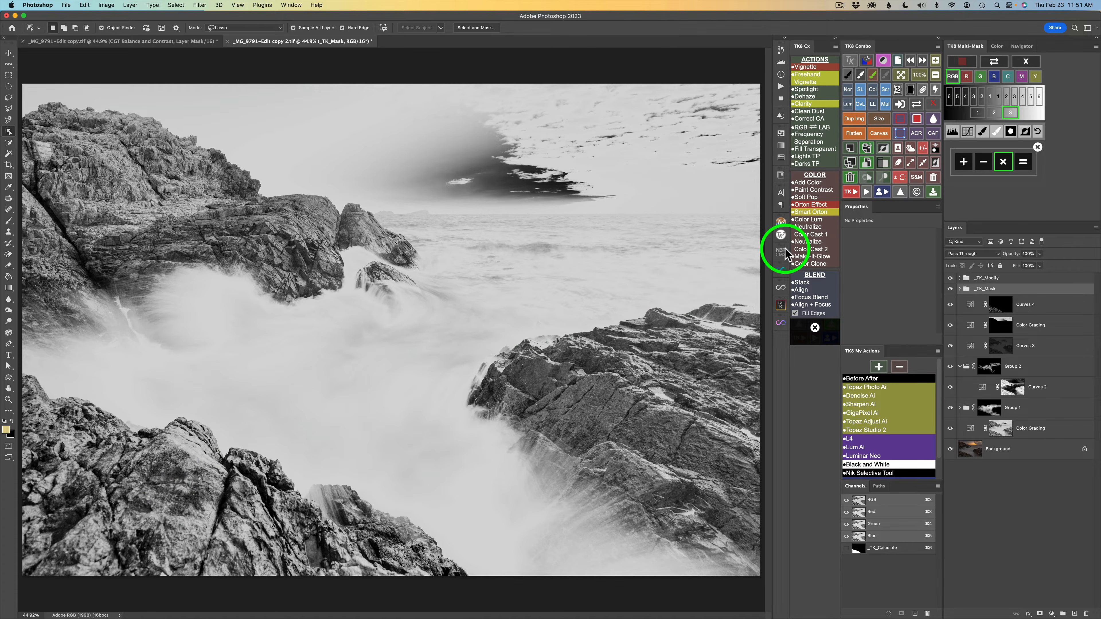
click(954, 132)
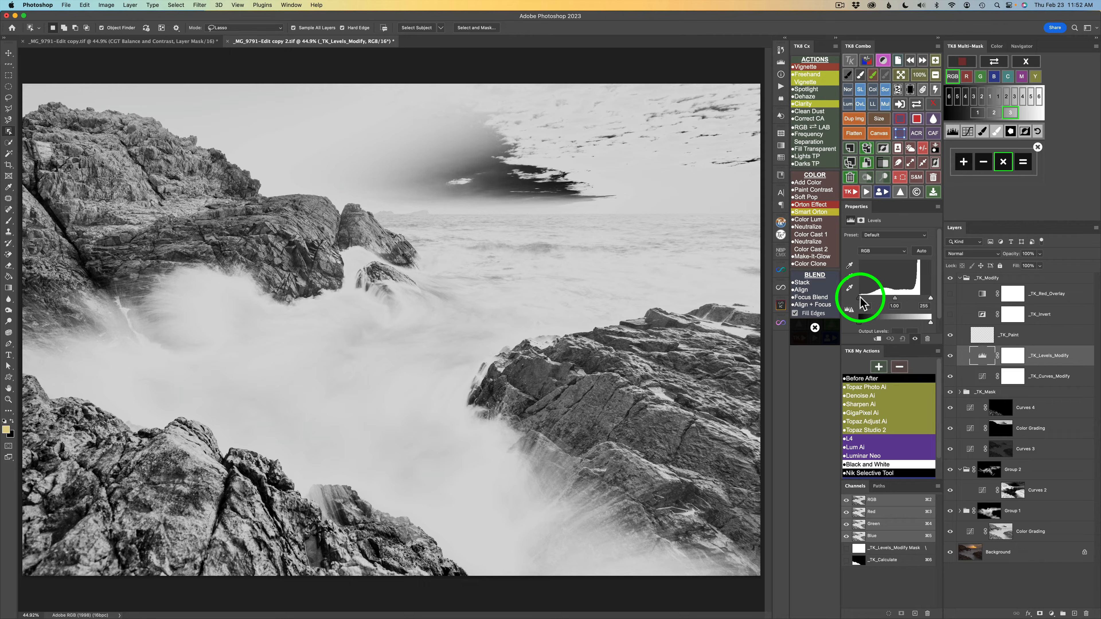
drag(864, 302, 897, 298)
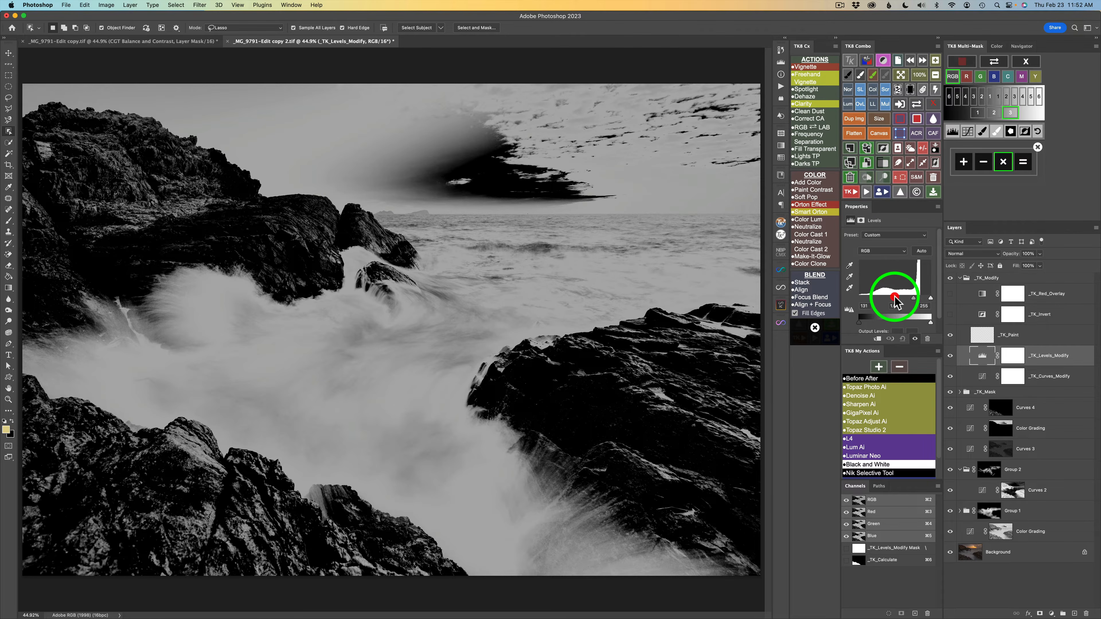
drag(913, 298, 915, 298)
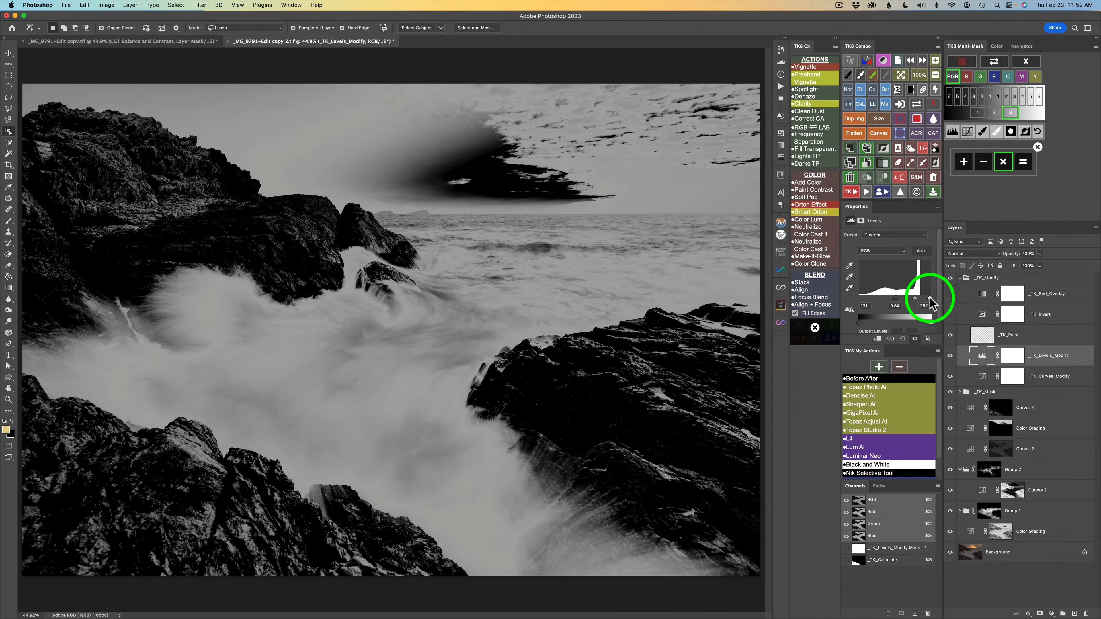
drag(928, 299, 926, 299)
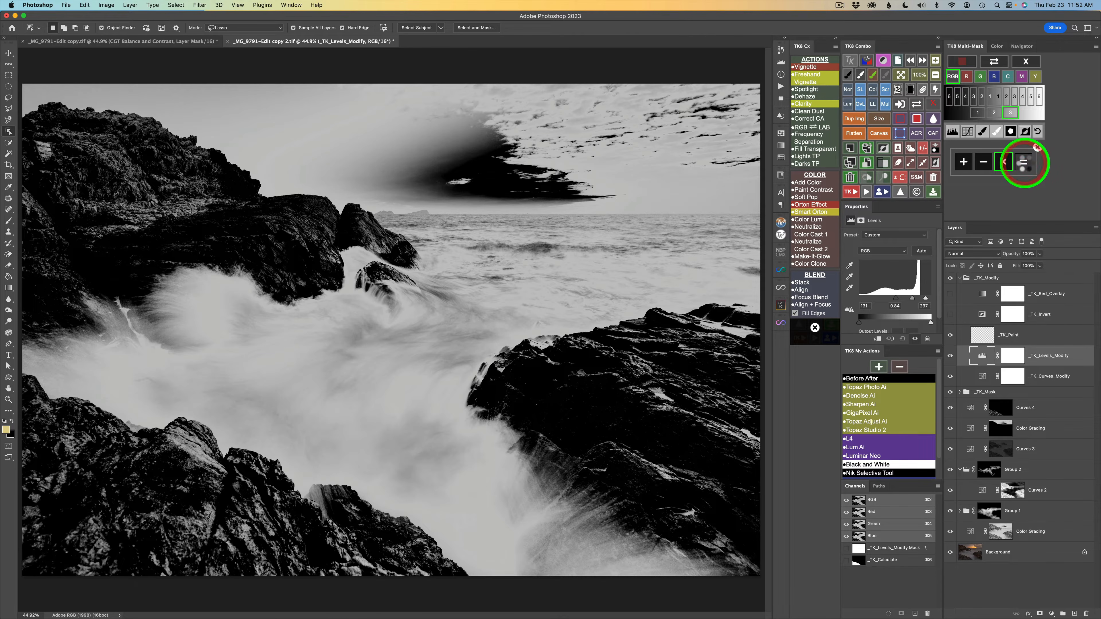
Multiply the stored rock mask by the refined midtones mask and output it to a Color Grading layer with slightly brighter, warm orange midtones.
click(1024, 163)
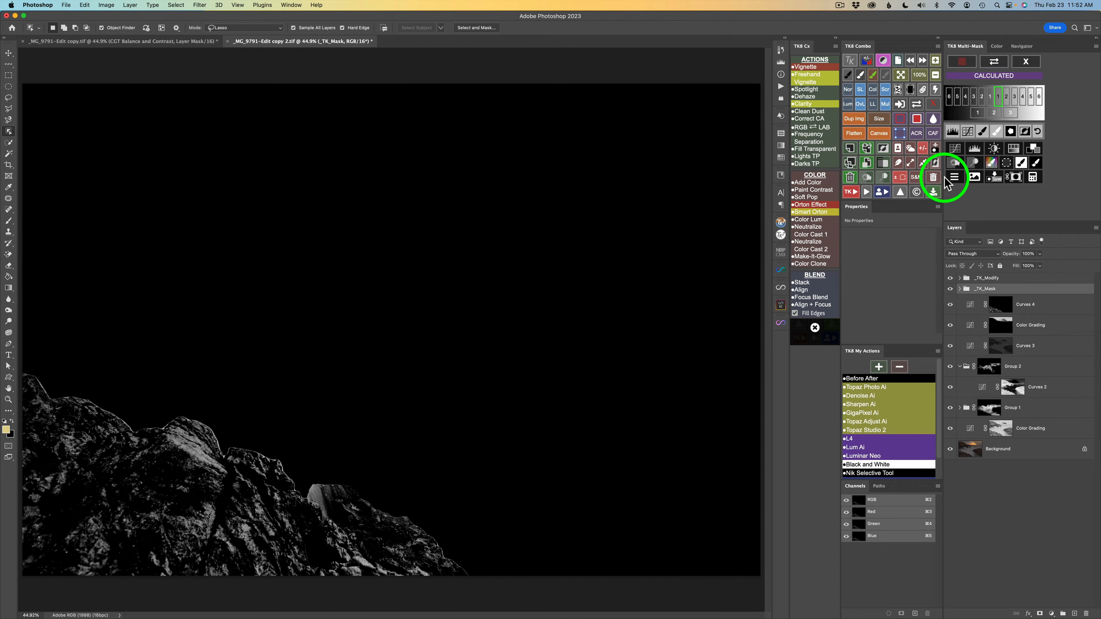
click(1034, 149)
click(992, 64)
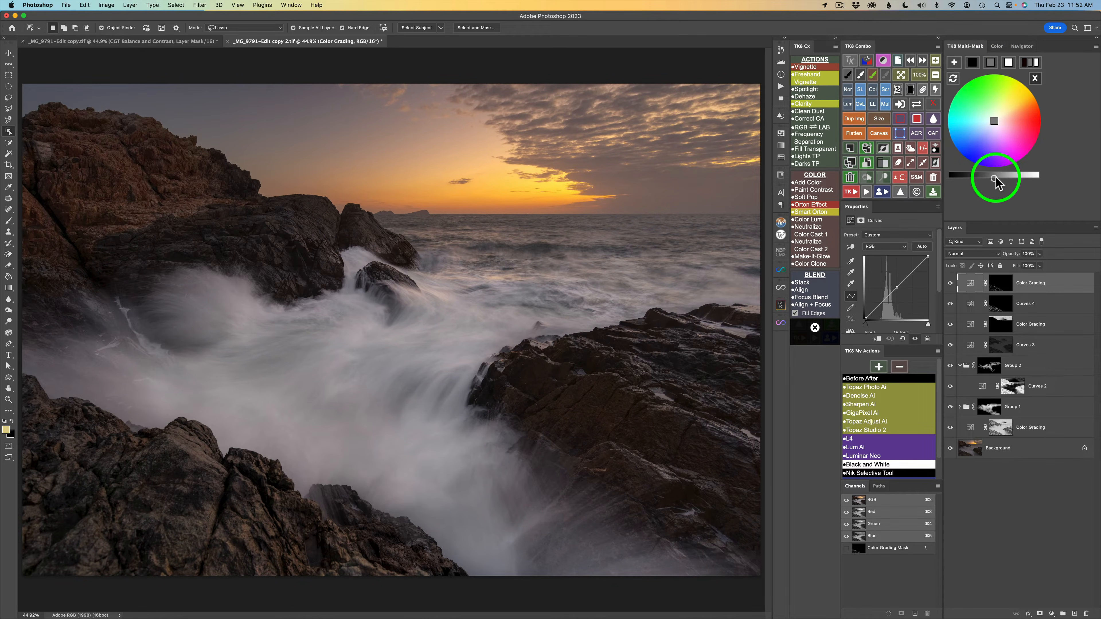
drag(995, 178, 1003, 178)
drag(997, 119, 1016, 115)
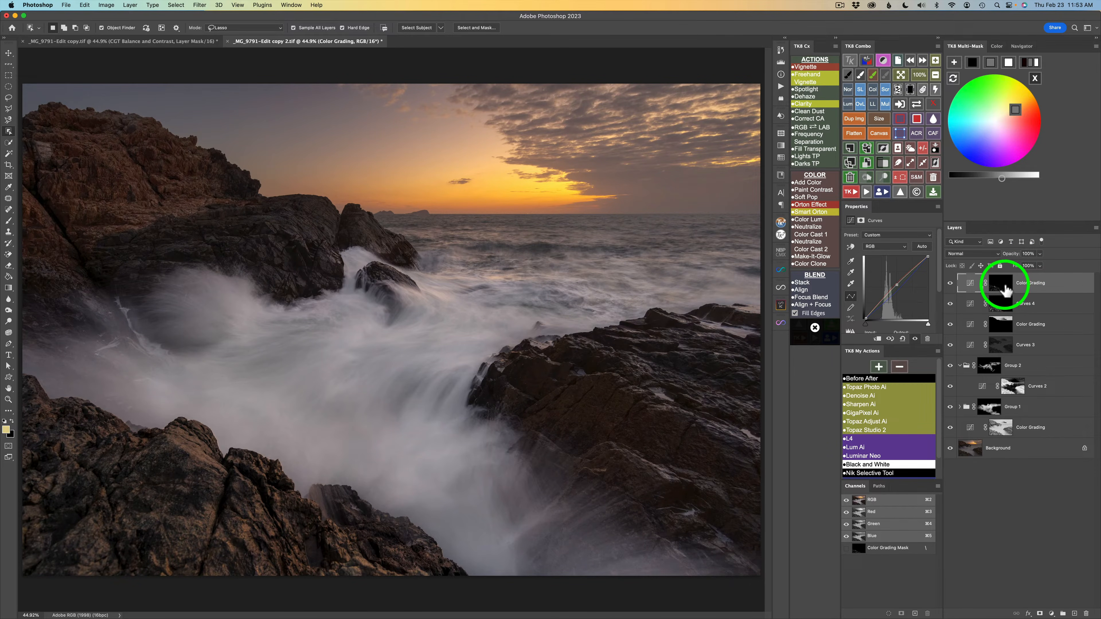
Paint black on the new Color Grading layer's mask along the foreground rock edge to keep the effect off the water.
click(1004, 286)
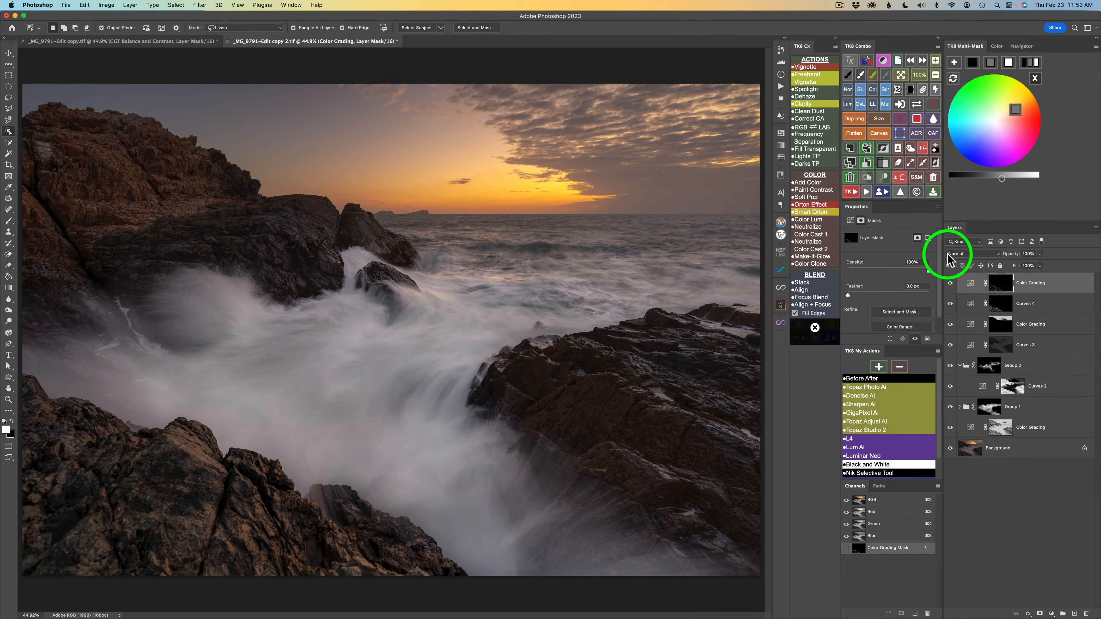
click(849, 76)
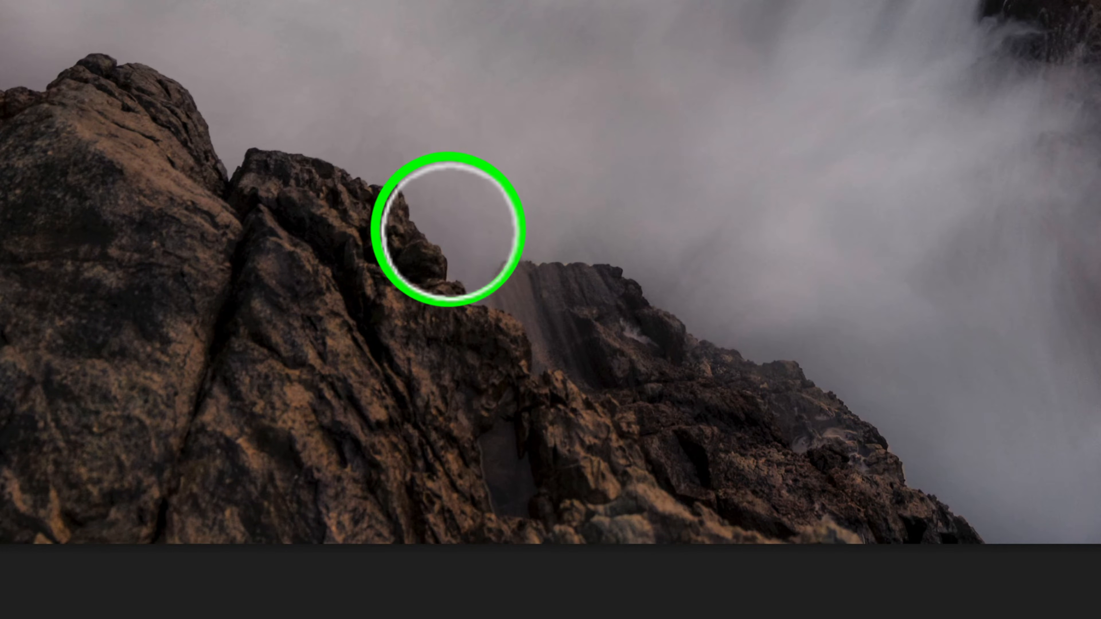
mouse_move(575, 251)
mouse_down()
mouse_move(776, 349)
mouse_move(804, 382)
mouse_move(834, 363)
mouse_move(867, 412)
mouse_move(907, 419)
mouse_move(928, 468)
mouse_move(994, 534)
mouse_move(945, 469)
mouse_move(807, 345)
mouse_move(653, 246)
mouse_move(549, 226)
mouse_move(475, 272)
mouse_up()
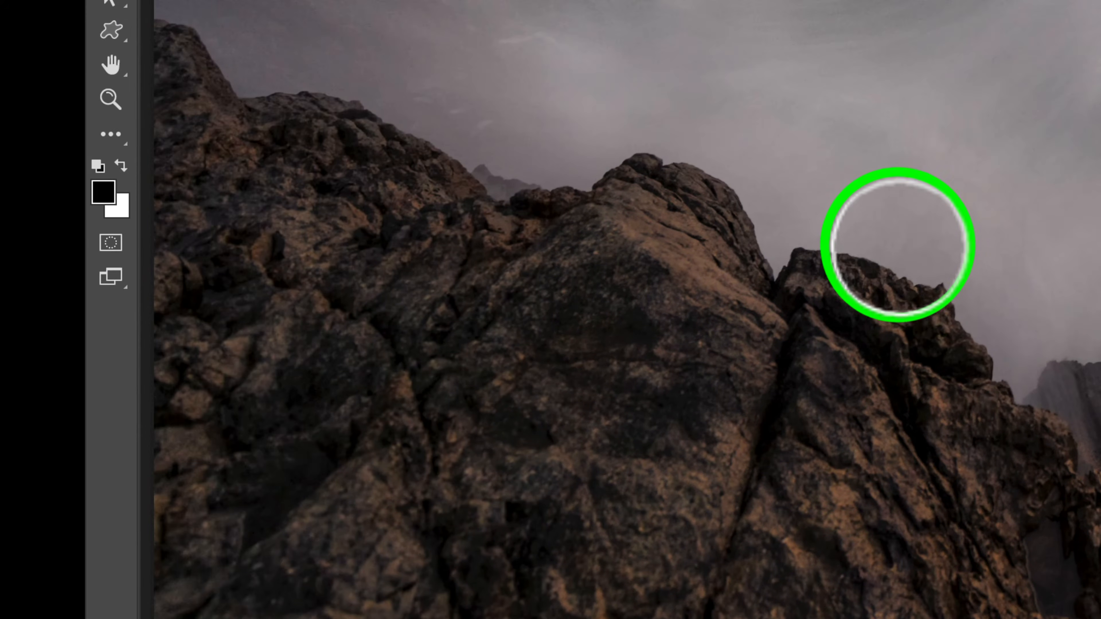
drag(851, 230, 849, 229)
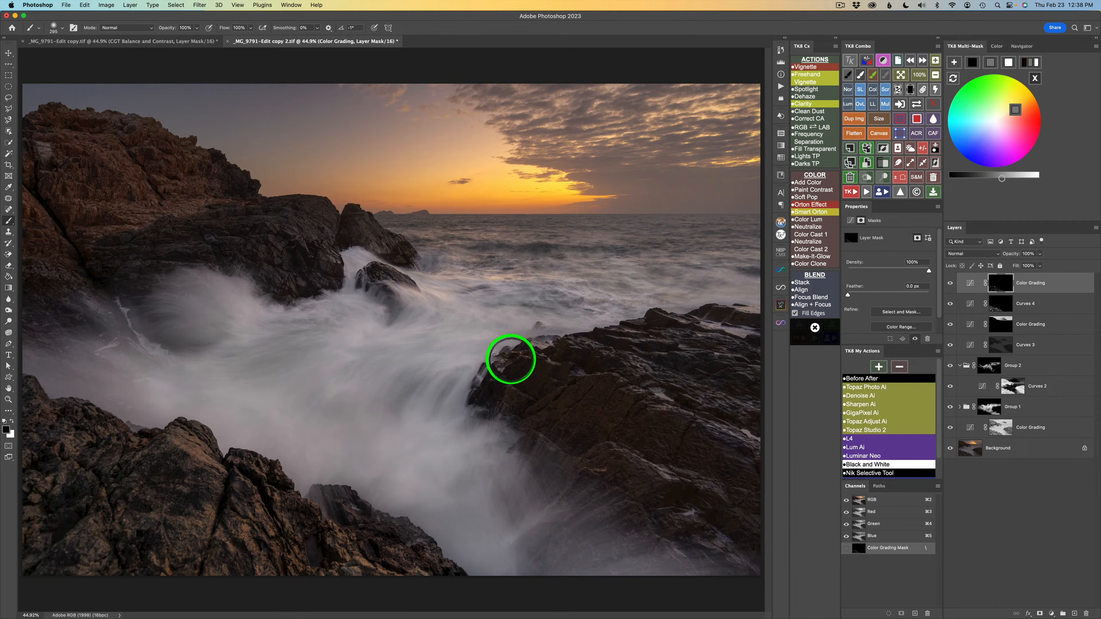
Create a Lights 1 luminosity mask and output it as a Dodge (white paint) layer with the mask selection active.
click(1036, 81)
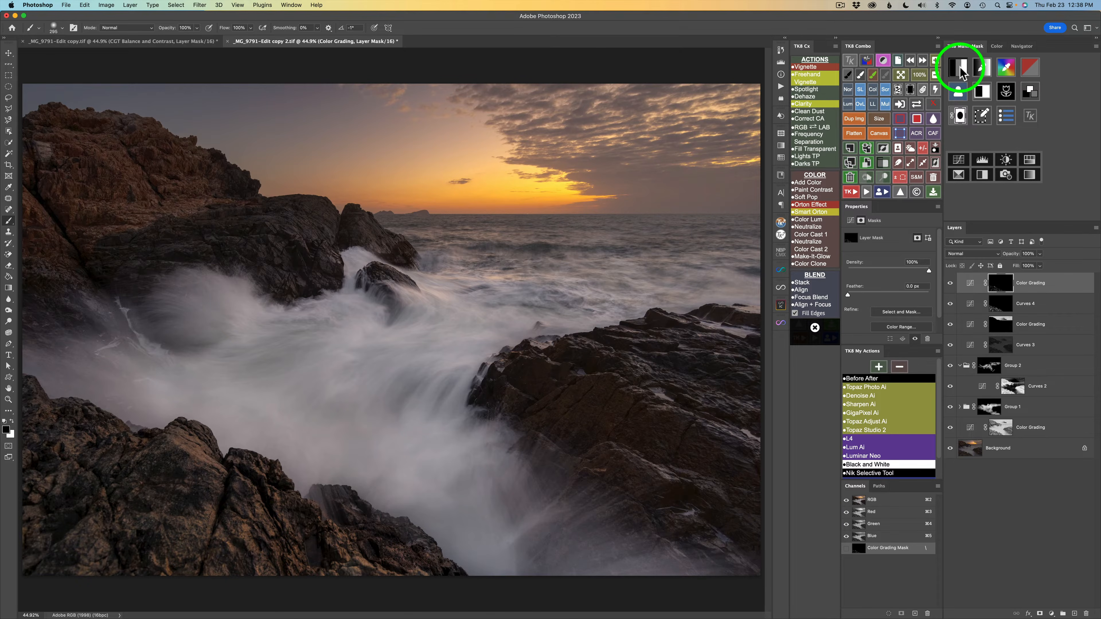
click(961, 70)
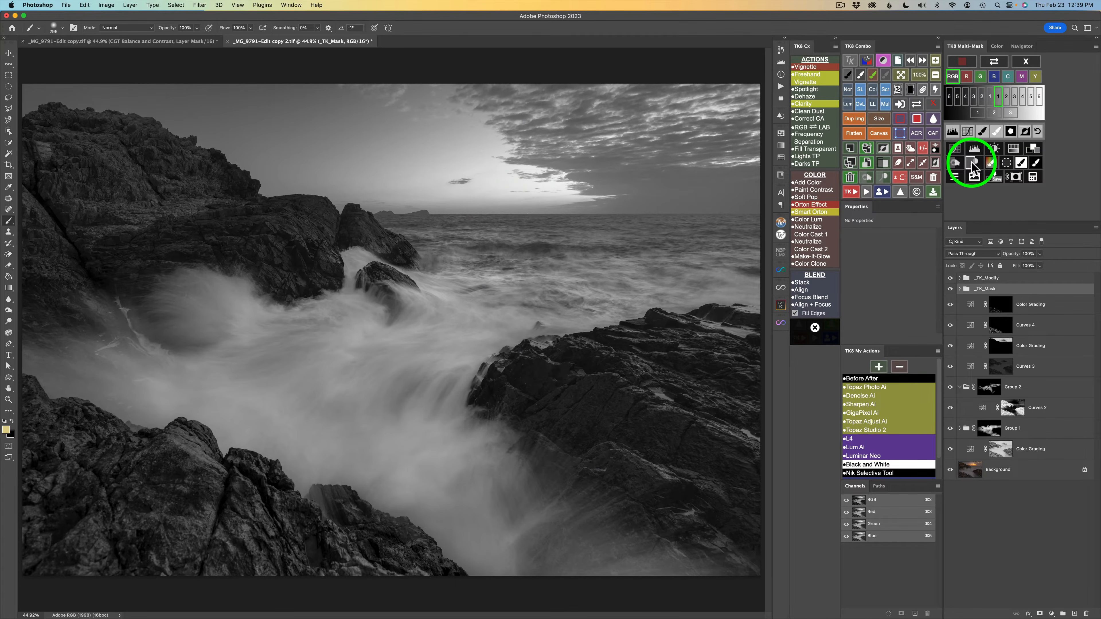
click(971, 161)
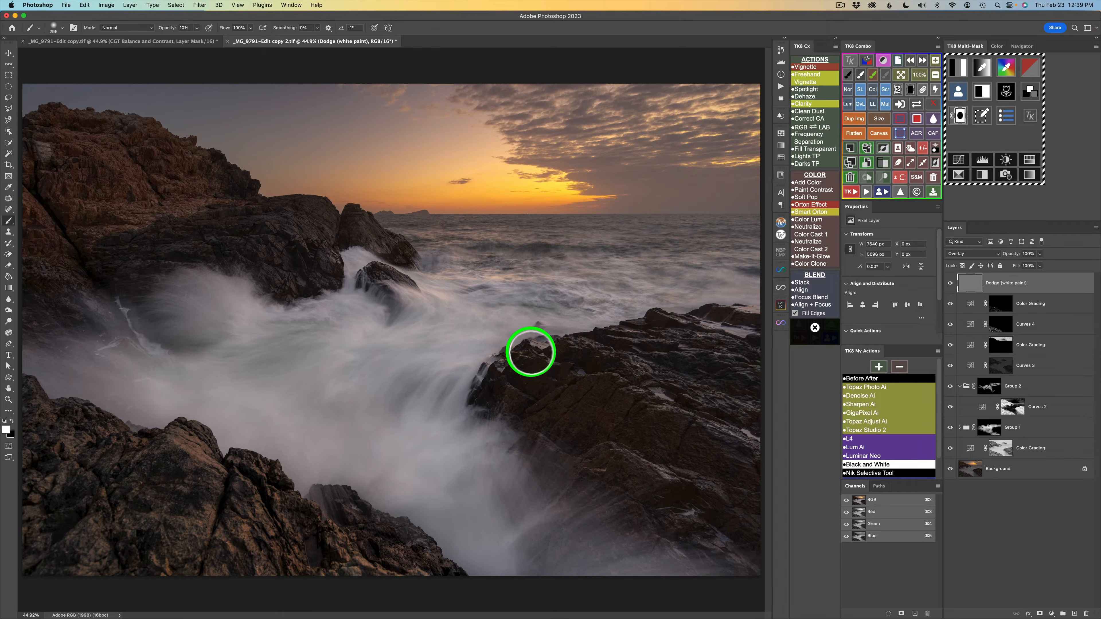
Dodge the rushing water, breaking waves and upper-left rocks with white paint at 10% brush opacity on the Dodge layer.
key(1)
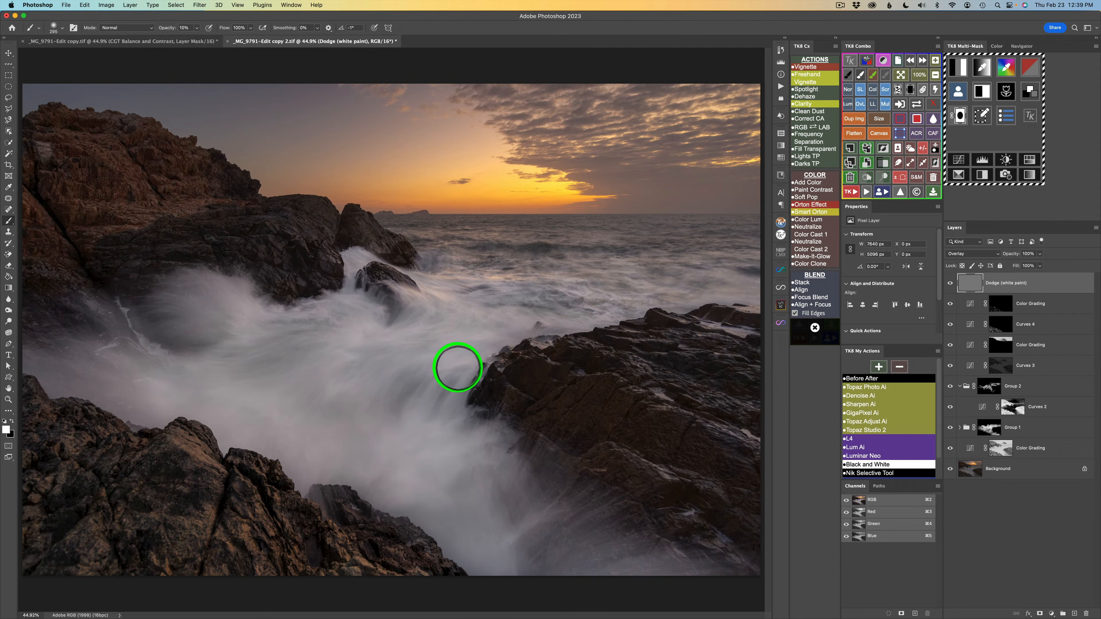
mouse_move(412, 402)
mouse_down()
mouse_move(465, 364)
mouse_move(416, 409)
mouse_move(474, 369)
mouse_move(418, 393)
mouse_move(474, 382)
mouse_move(495, 426)
mouse_move(433, 468)
mouse_move(428, 491)
mouse_move(436, 468)
mouse_move(408, 364)
mouse_move(440, 357)
mouse_up()
mouse_move(330, 403)
mouse_down()
mouse_move(325, 351)
mouse_move(351, 330)
mouse_move(442, 321)
mouse_move(419, 291)
mouse_move(469, 321)
mouse_move(416, 306)
mouse_move(435, 326)
mouse_move(434, 276)
mouse_move(479, 296)
mouse_up()
mouse_move(482, 298)
mouse_down()
mouse_move(435, 288)
mouse_move(519, 317)
mouse_up()
mouse_move(522, 317)
mouse_down()
mouse_move(499, 320)
mouse_move(567, 316)
mouse_up()
drag(524, 284, 622, 302)
mouse_move(633, 298)
mouse_down()
mouse_move(599, 306)
mouse_move(685, 292)
mouse_up()
mouse_move(631, 301)
mouse_down()
mouse_move(684, 290)
mouse_move(609, 269)
mouse_move(684, 294)
mouse_move(646, 268)
mouse_move(622, 268)
mouse_move(712, 295)
mouse_up()
drag(699, 289, 762, 294)
mouse_move(761, 295)
mouse_down()
mouse_move(728, 278)
mouse_move(631, 268)
mouse_move(642, 270)
mouse_up()
mouse_move(354, 258)
mouse_down()
mouse_move(366, 296)
mouse_move(354, 312)
mouse_move(358, 277)
mouse_move(345, 304)
mouse_move(316, 315)
mouse_move(378, 320)
mouse_move(351, 303)
mouse_move(352, 319)
mouse_move(281, 317)
mouse_up()
mouse_move(204, 283)
mouse_down()
mouse_move(266, 317)
mouse_move(251, 344)
mouse_move(255, 371)
mouse_up()
mouse_move(211, 333)
mouse_down()
mouse_move(219, 353)
mouse_move(229, 323)
mouse_up()
mouse_move(159, 291)
mouse_down()
mouse_move(218, 331)
mouse_move(222, 321)
mouse_up()
drag(146, 309, 143, 316)
drag(209, 341, 263, 334)
drag(176, 359, 196, 366)
drag(130, 334, 175, 361)
drag(114, 311, 204, 405)
mouse_move(116, 369)
mouse_down()
mouse_move(245, 406)
mouse_move(327, 366)
mouse_up()
drag(249, 408, 336, 355)
mouse_move(187, 389)
mouse_down()
mouse_move(324, 353)
mouse_move(173, 394)
mouse_move(394, 361)
mouse_up()
mouse_move(261, 413)
mouse_down()
mouse_move(365, 375)
mouse_move(346, 393)
mouse_up()
drag(351, 393, 377, 399)
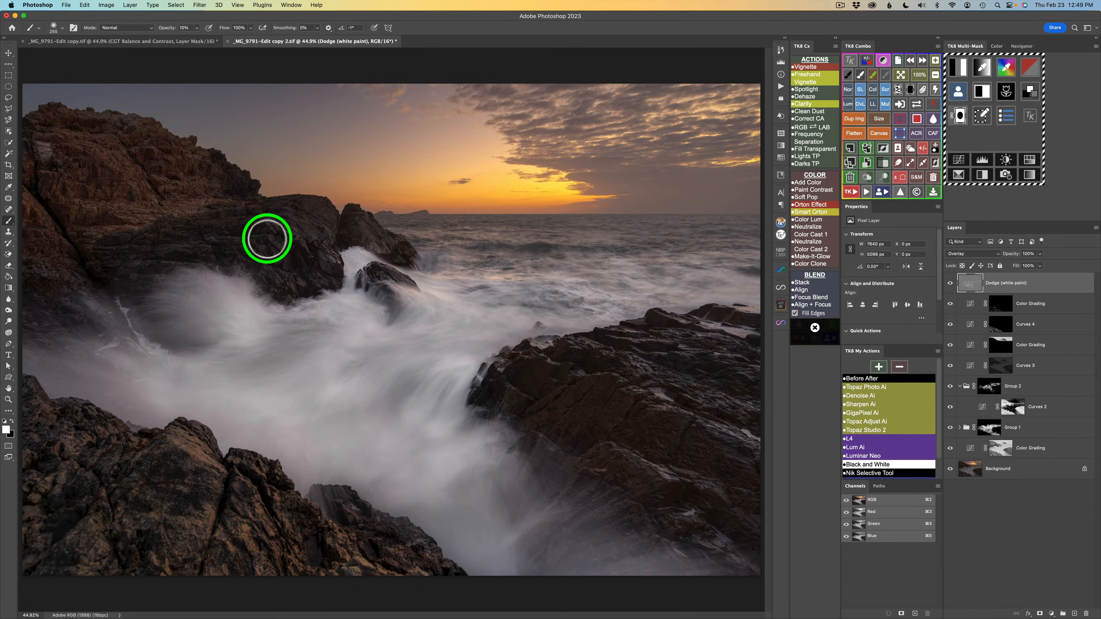
mouse_move(268, 236)
mouse_down()
mouse_move(201, 201)
mouse_move(104, 214)
mouse_move(187, 204)
mouse_move(157, 204)
mouse_move(85, 157)
mouse_move(73, 126)
mouse_move(98, 140)
mouse_move(82, 143)
mouse_move(165, 148)
mouse_move(139, 148)
mouse_move(115, 209)
mouse_move(54, 239)
mouse_move(25, 212)
mouse_move(29, 201)
mouse_move(140, 227)
mouse_move(197, 198)
mouse_move(209, 170)
mouse_move(197, 149)
mouse_move(169, 148)
mouse_move(190, 183)
mouse_move(159, 179)
mouse_move(223, 224)
mouse_move(182, 209)
mouse_move(132, 212)
mouse_up()
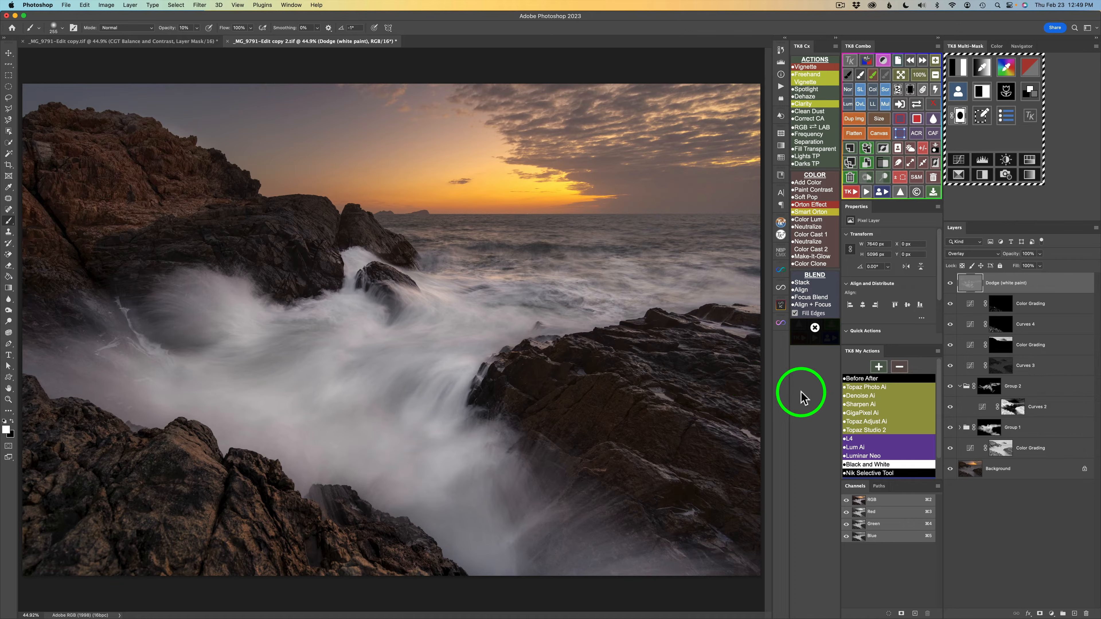
Toggle the Dodge layer's visibility to compare the image with and without the dodging.
click(951, 284)
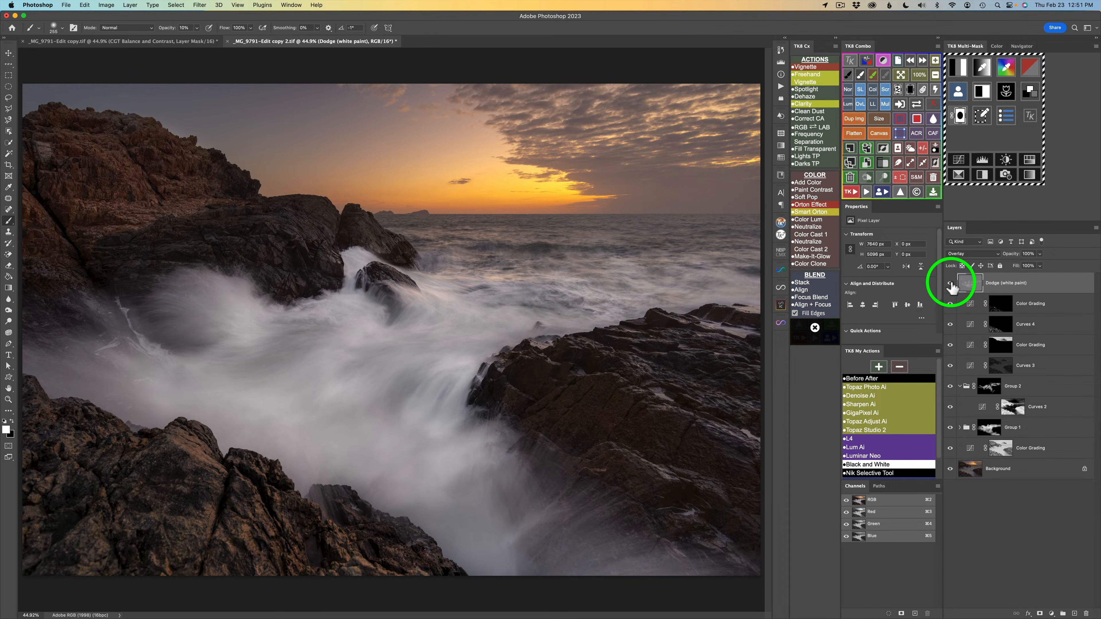
click(951, 284)
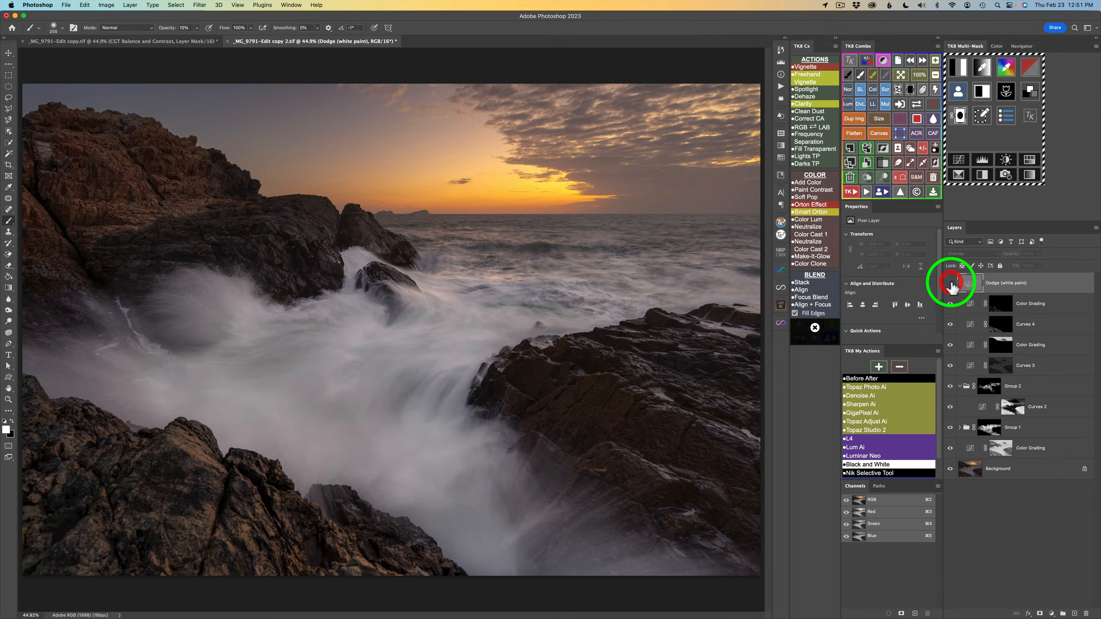
click(951, 285)
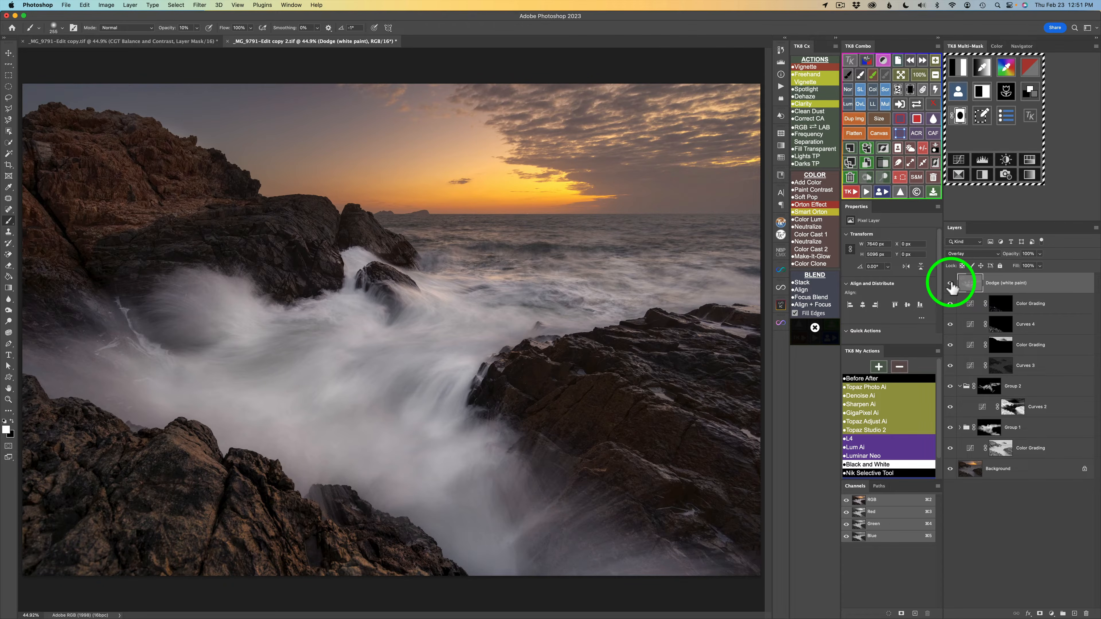
Paint gray with a larger brush over the lower water and distant waves on the Dodge layer to soften the dodging.
click(885, 76)
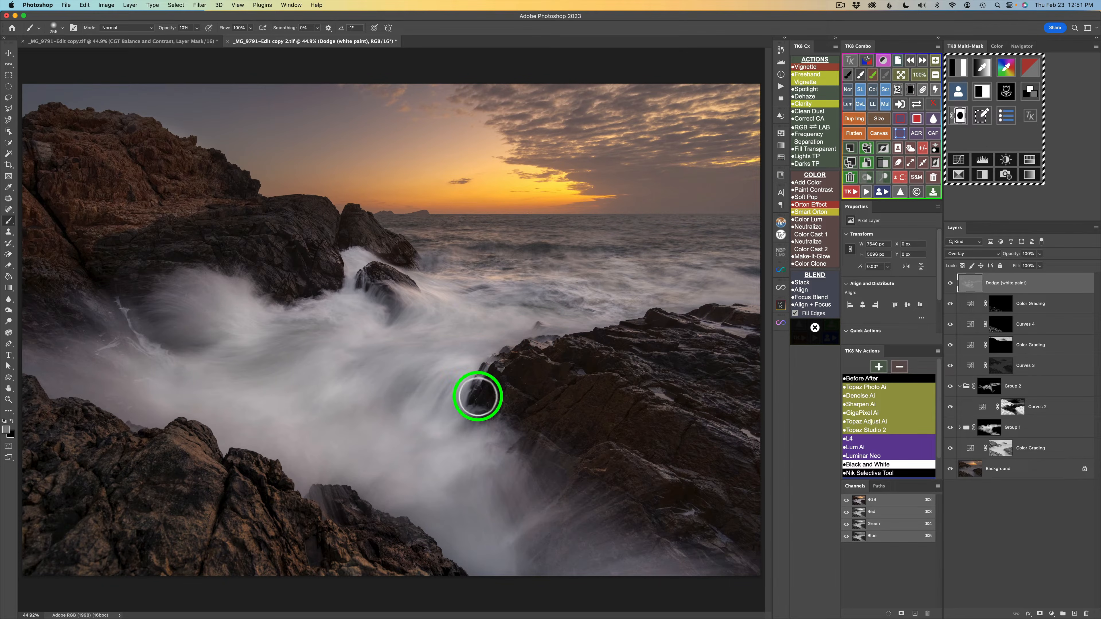
mouse_move(444, 431)
mouse_down()
mouse_move(465, 432)
mouse_move(436, 446)
mouse_up()
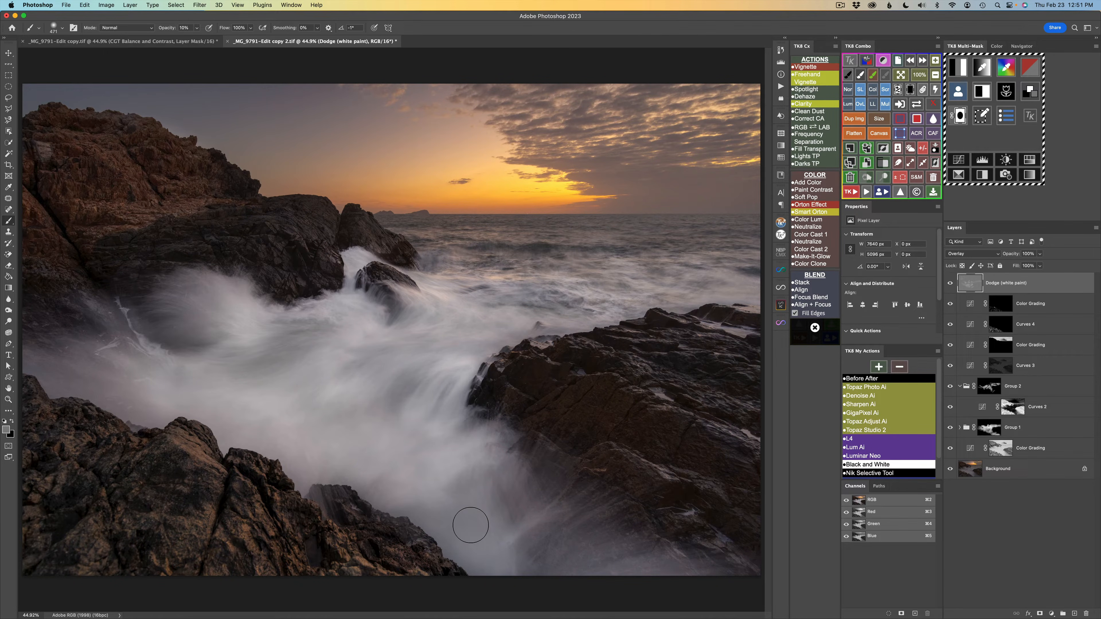
drag(547, 290, 567, 280)
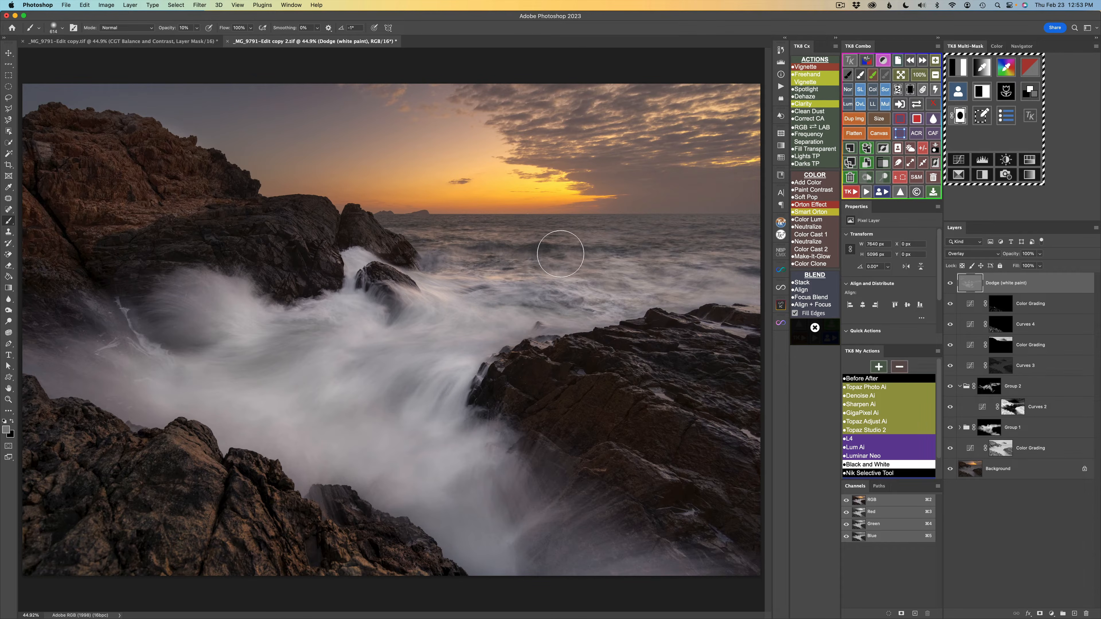
View the Dodge layer in isolation to examine its strokes, and compare the image with the layer off and on.
alt+click(951, 284)
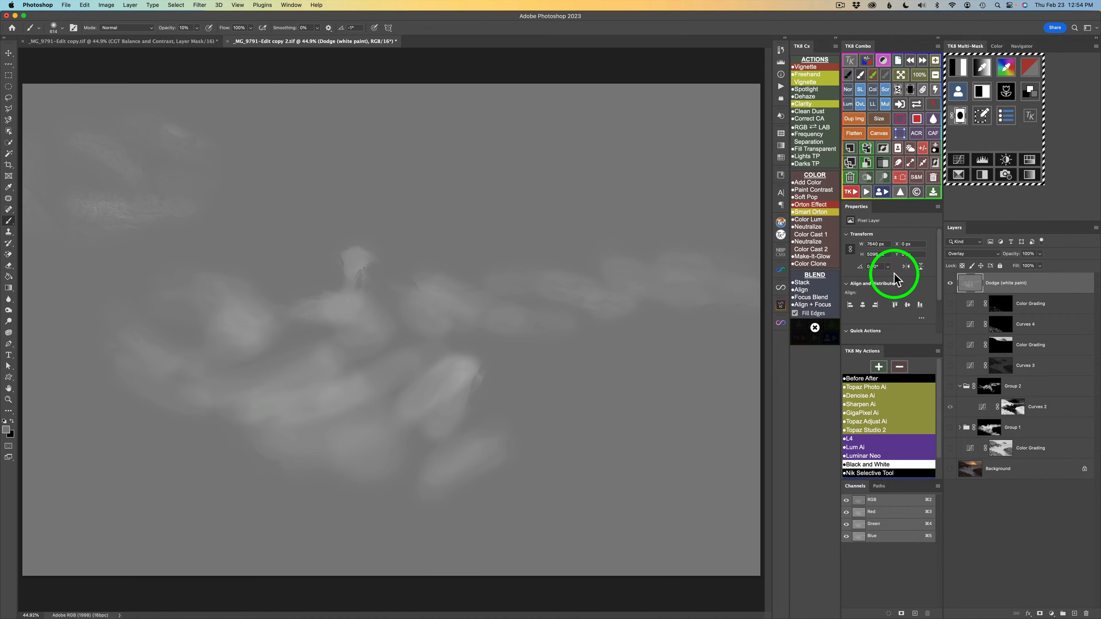
alt+click(951, 283)
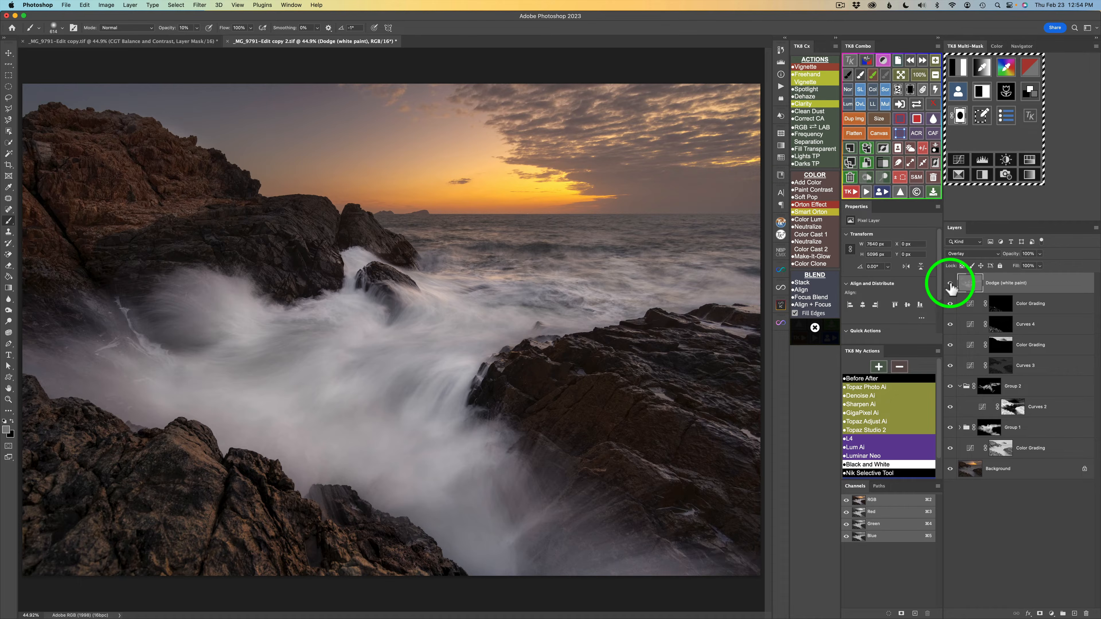
click(950, 285)
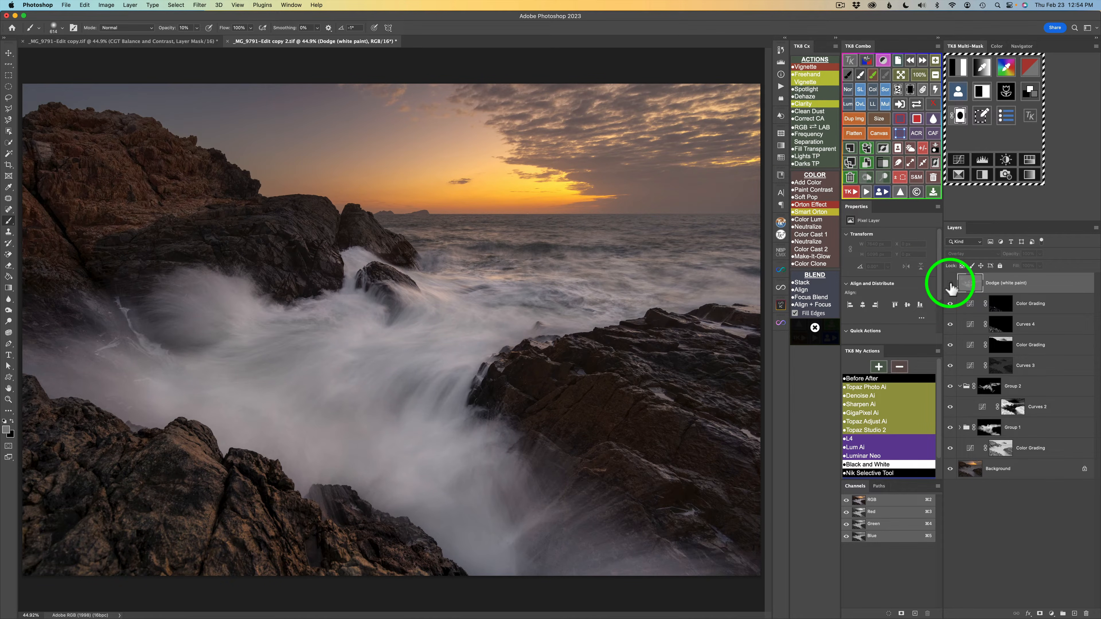
click(950, 284)
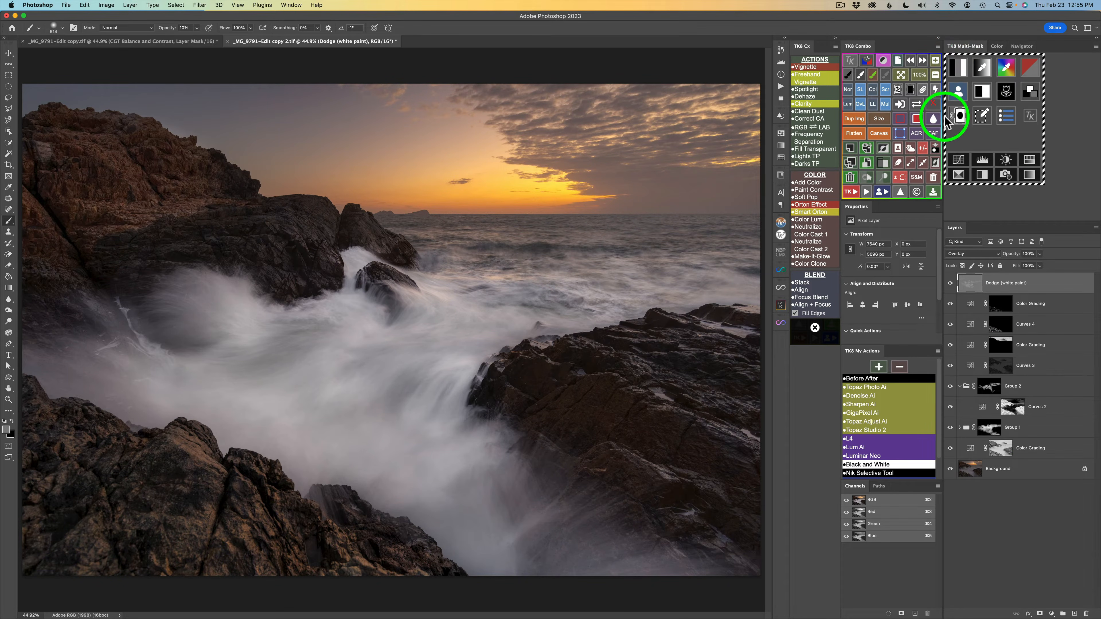
Create a Darks 2 luminosity mask and output it as a Burn (black paint) layer with the mask selection active.
click(960, 68)
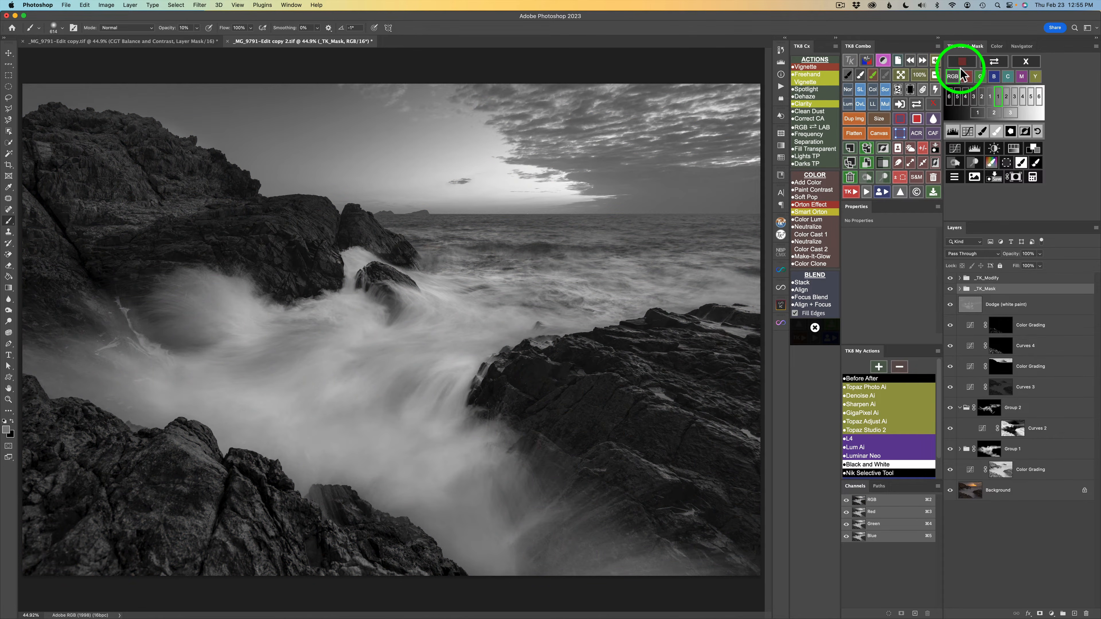
click(985, 97)
click(982, 97)
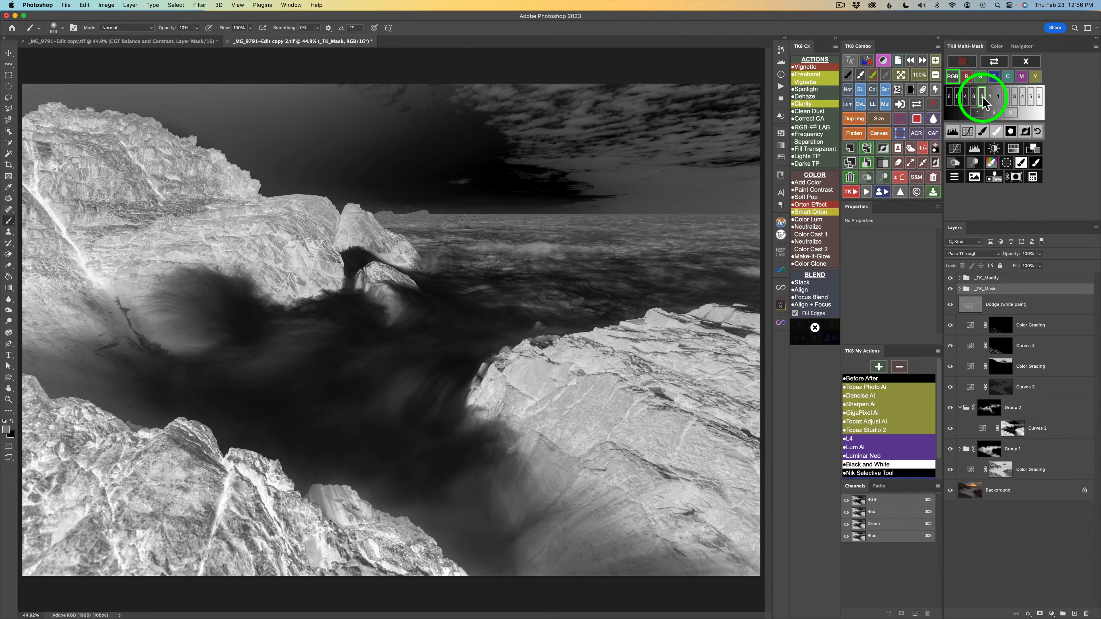
click(954, 165)
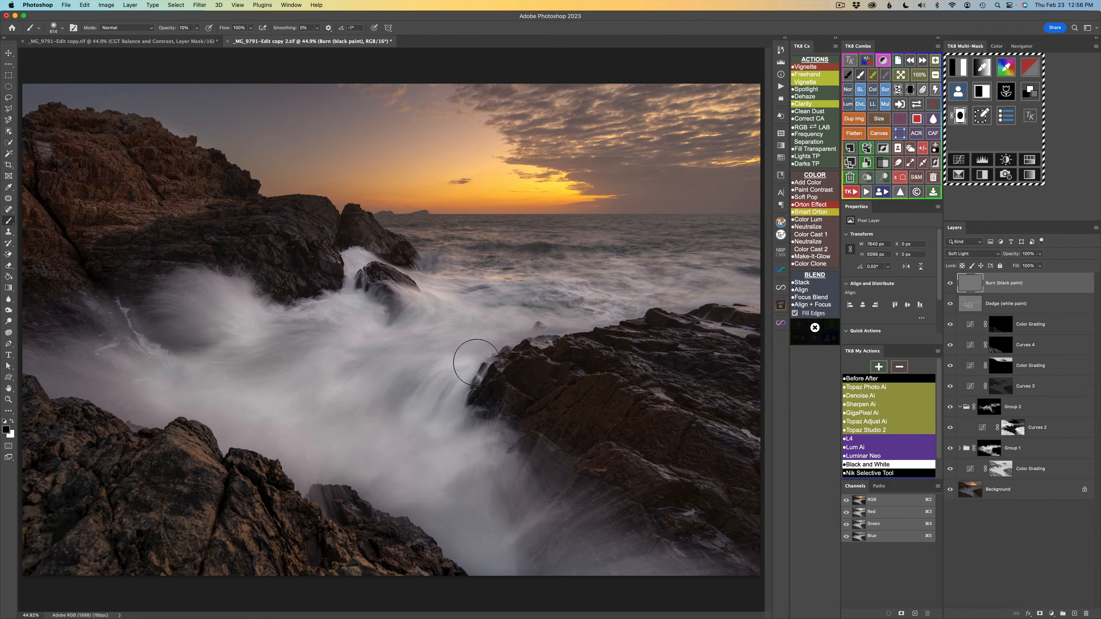
Burn the darker streaks in the central, distant and left-hand water with black paint at 10% brush opacity on the Burn layer.
drag(459, 371, 423, 379)
drag(459, 385, 423, 422)
mouse_move(423, 421)
mouse_down()
mouse_move(450, 389)
mouse_move(429, 414)
mouse_move(436, 369)
mouse_move(389, 394)
mouse_move(403, 388)
mouse_move(381, 416)
mouse_up()
mouse_move(455, 431)
mouse_down()
mouse_move(477, 413)
mouse_move(433, 450)
mouse_up()
mouse_move(369, 479)
mouse_down()
mouse_move(381, 502)
mouse_move(373, 483)
mouse_up()
drag(382, 500, 390, 491)
mouse_move(497, 346)
mouse_down()
mouse_move(550, 313)
mouse_move(508, 309)
mouse_move(549, 305)
mouse_move(495, 305)
mouse_move(499, 291)
mouse_move(470, 291)
mouse_up()
mouse_move(566, 294)
mouse_down()
mouse_move(580, 282)
mouse_move(617, 291)
mouse_up()
mouse_move(627, 283)
mouse_down()
mouse_move(588, 286)
mouse_move(634, 287)
mouse_move(657, 270)
mouse_move(764, 270)
mouse_move(631, 252)
mouse_move(536, 257)
mouse_move(621, 252)
mouse_move(600, 245)
mouse_move(532, 244)
mouse_up()
click(366, 352)
drag(296, 350, 314, 350)
drag(304, 350, 203, 370)
mouse_move(202, 370)
mouse_down()
mouse_move(302, 352)
mouse_move(243, 354)
mouse_up()
mouse_move(242, 354)
mouse_down()
mouse_move(313, 336)
mouse_move(265, 337)
mouse_up()
mouse_move(265, 337)
mouse_down()
mouse_move(317, 332)
mouse_move(283, 335)
mouse_up()
mouse_move(283, 335)
mouse_down()
mouse_move(319, 322)
mouse_move(266, 319)
mouse_up()
mouse_move(265, 320)
mouse_down()
mouse_move(305, 327)
mouse_move(284, 323)
mouse_up()
mouse_move(284, 324)
mouse_down()
mouse_move(270, 343)
mouse_move(224, 347)
mouse_move(185, 346)
mouse_move(137, 321)
mouse_move(181, 339)
mouse_move(139, 317)
mouse_move(169, 331)
mouse_move(144, 326)
mouse_move(167, 325)
mouse_up()
mouse_move(121, 324)
mouse_down()
mouse_move(150, 327)
mouse_move(157, 355)
mouse_up()
drag(78, 362, 134, 371)
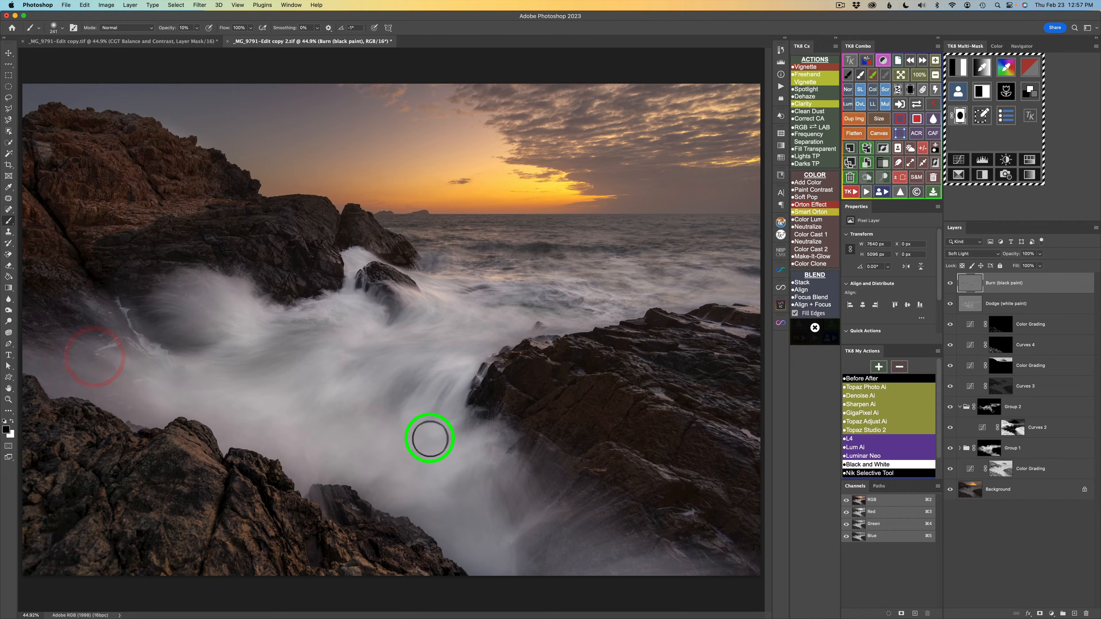
Burn the misty water below and above the edge of the right-hand rocks with a smaller brush.
drag(570, 477, 533, 511)
drag(570, 481, 526, 492)
click(543, 452)
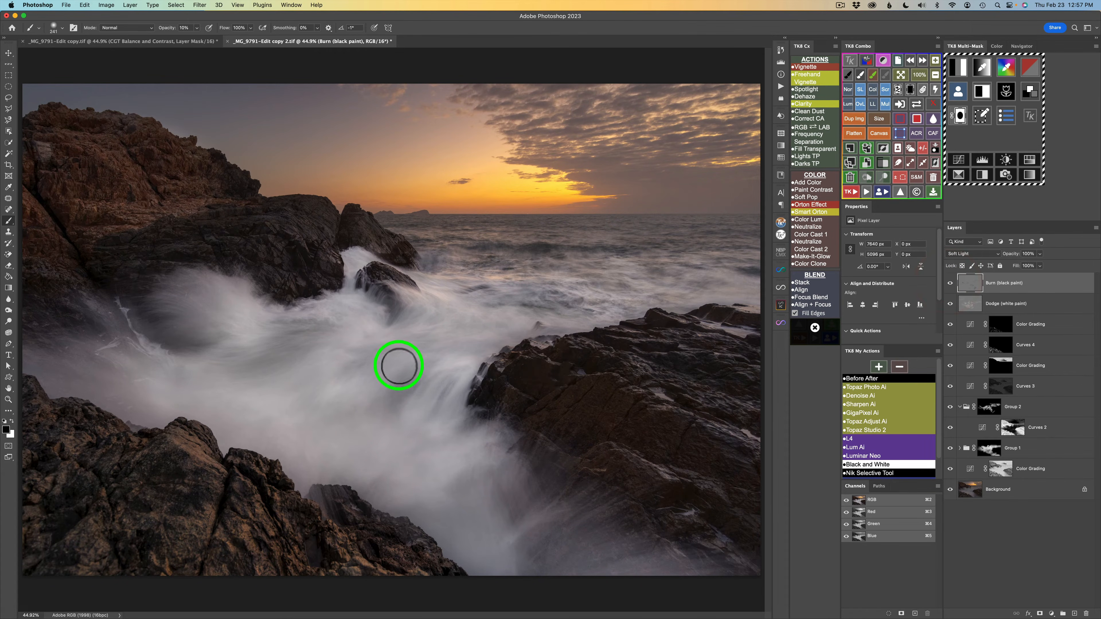
mouse_move(438, 334)
mouse_down()
mouse_move(377, 366)
mouse_move(440, 356)
mouse_up()
drag(515, 335, 461, 352)
mouse_move(549, 326)
mouse_down()
mouse_move(471, 350)
mouse_move(492, 306)
mouse_move(541, 302)
mouse_move(513, 303)
mouse_up()
drag(558, 299, 534, 305)
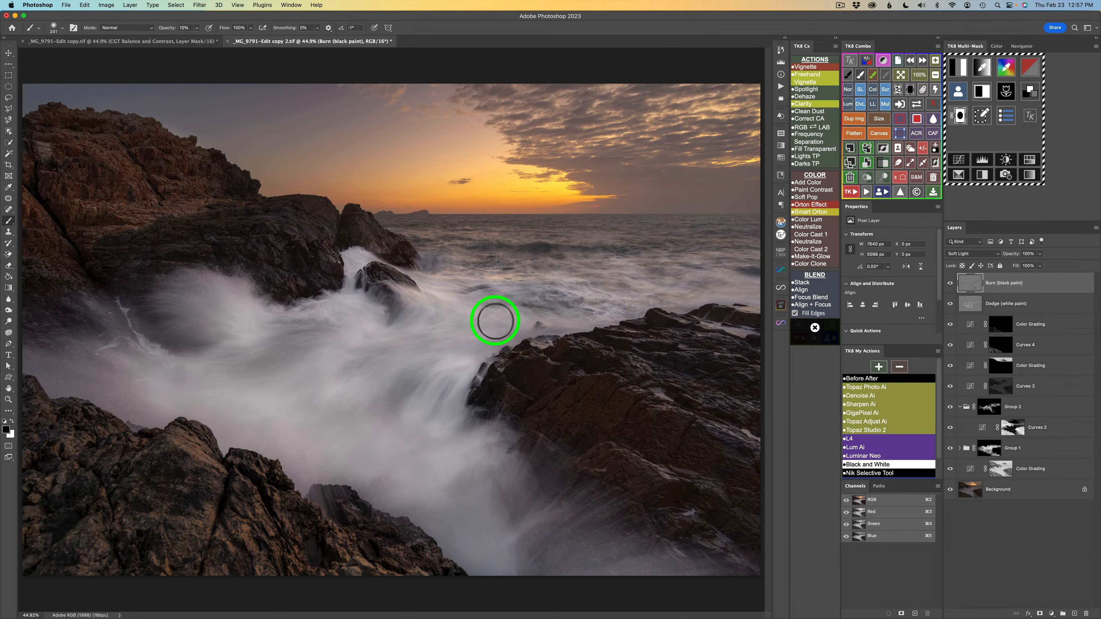
Deepen the shadows in the central and left-hand swirling water with black paint at 20% brush opacity.
mouse_move(392, 322)
mouse_down()
mouse_move(383, 292)
mouse_move(391, 297)
mouse_move(359, 337)
mouse_up()
drag(291, 302, 324, 322)
mouse_move(302, 352)
mouse_down()
mouse_move(323, 330)
mouse_move(261, 342)
mouse_move(309, 346)
mouse_up()
drag(198, 368, 278, 361)
drag(156, 361, 200, 383)
mouse_move(189, 372)
mouse_down()
mouse_move(216, 391)
mouse_move(237, 382)
mouse_move(190, 388)
mouse_up()
mouse_move(146, 370)
mouse_down()
mouse_move(192, 388)
mouse_move(413, 370)
mouse_up()
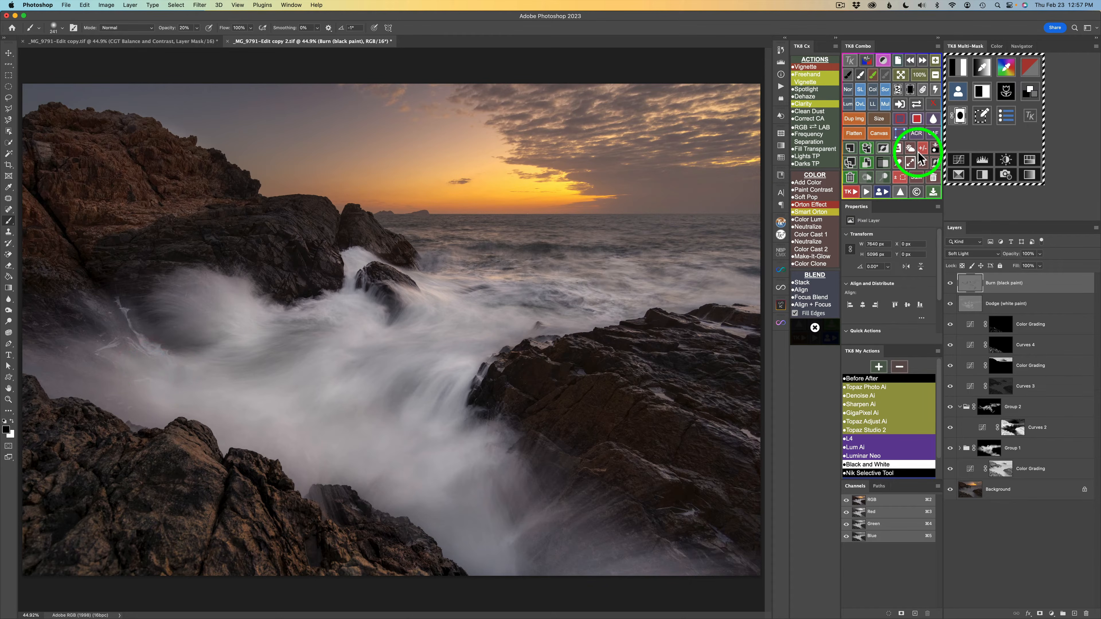
Paint gray at 10% brush opacity over the lower central water on the Burn layer to soften the burning.
click(885, 75)
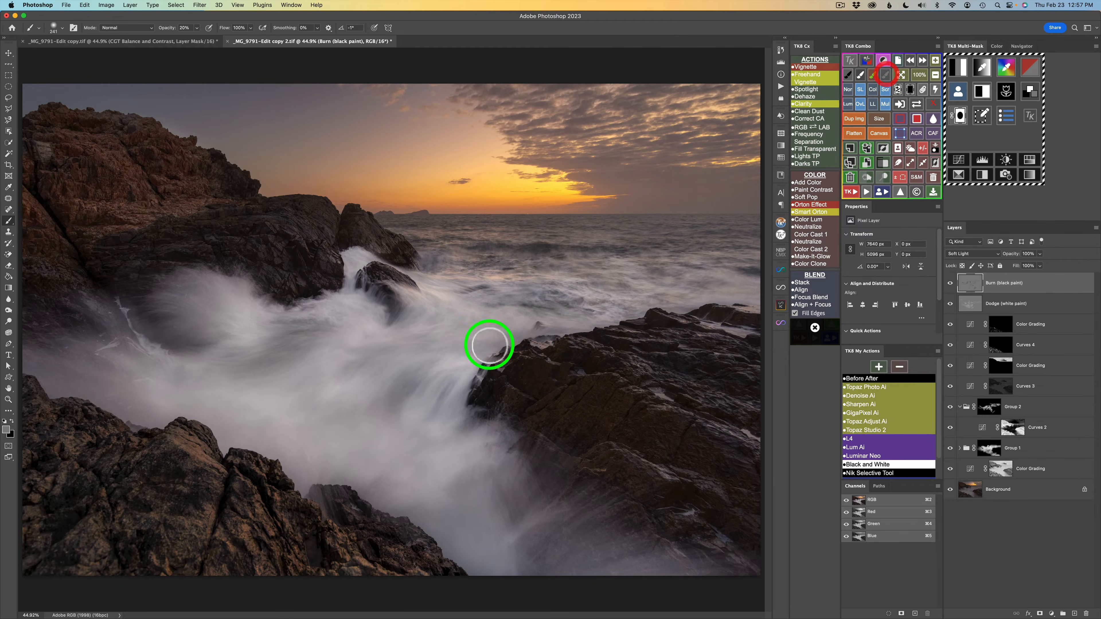
key(1)
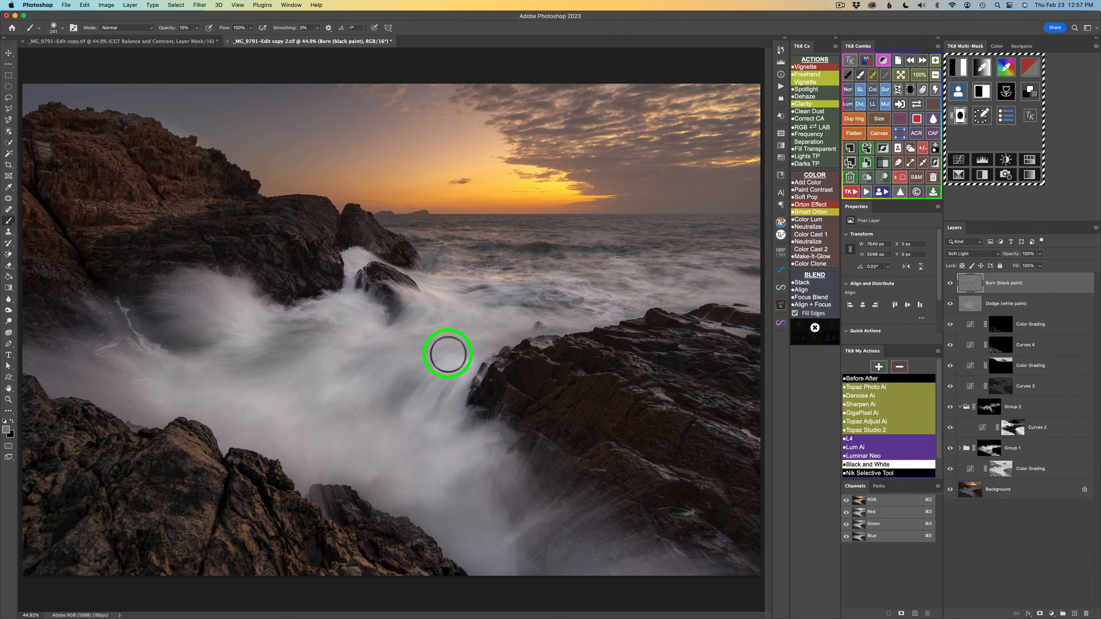
drag(367, 427, 410, 399)
drag(372, 423, 415, 395)
drag(363, 442, 400, 411)
drag(374, 429, 390, 374)
drag(353, 427, 382, 393)
drag(357, 424, 419, 402)
drag(386, 438, 437, 388)
drag(398, 425, 444, 414)
mouse_move(418, 437)
mouse_down()
mouse_move(494, 456)
mouse_move(505, 445)
mouse_move(477, 445)
mouse_up()
drag(460, 442, 483, 432)
drag(464, 447, 520, 475)
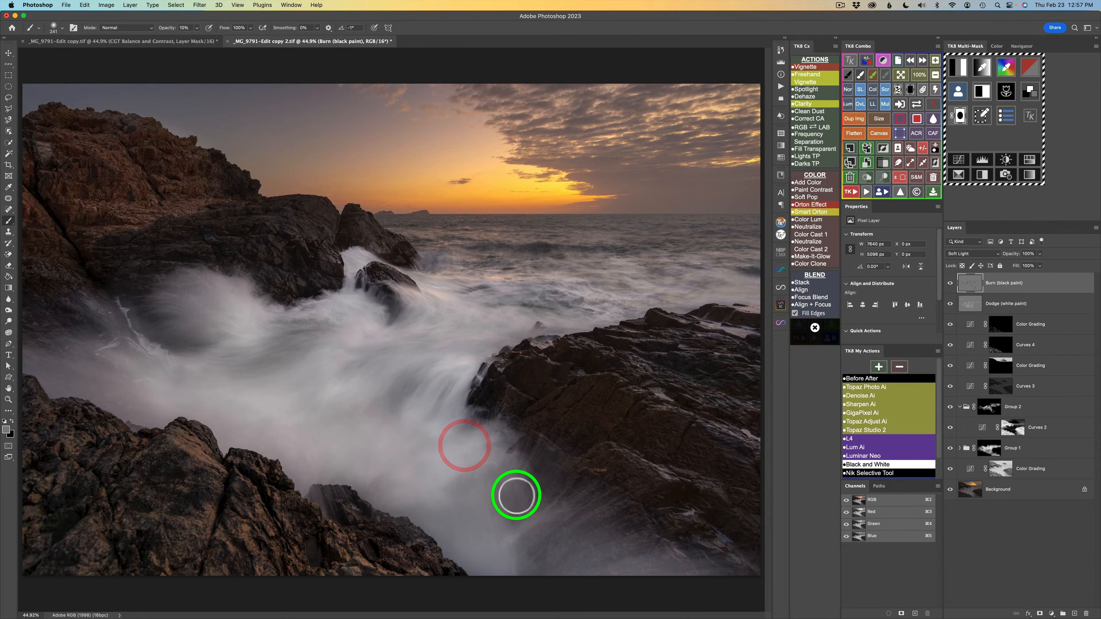
Toggle the Burn layer's visibility to compare the image with and without the burning.
click(951, 283)
click(951, 284)
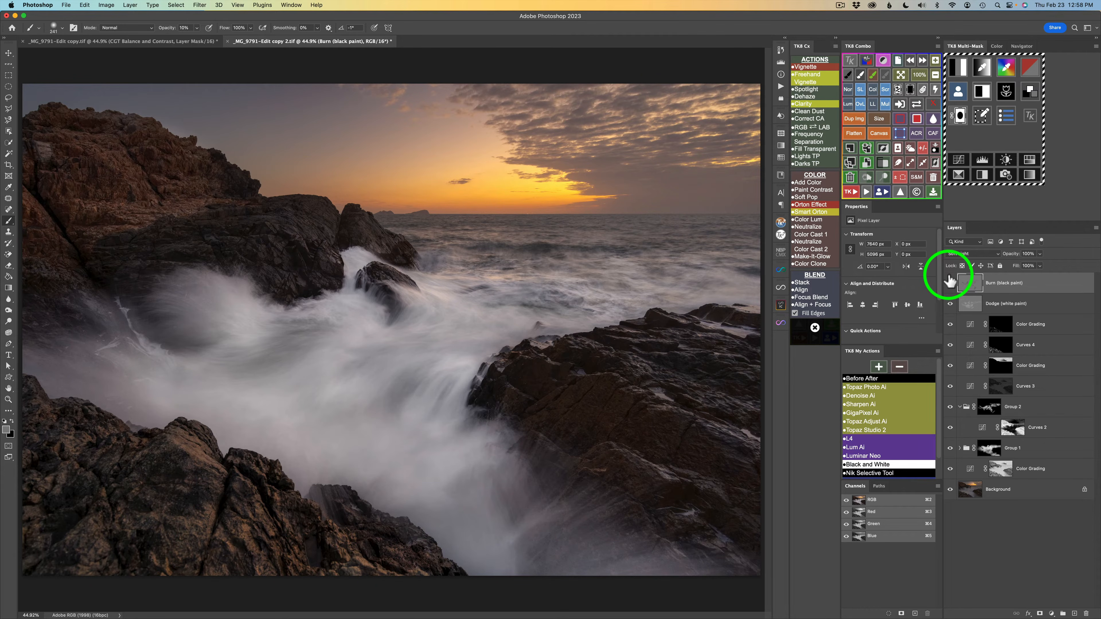
click(998, 359)
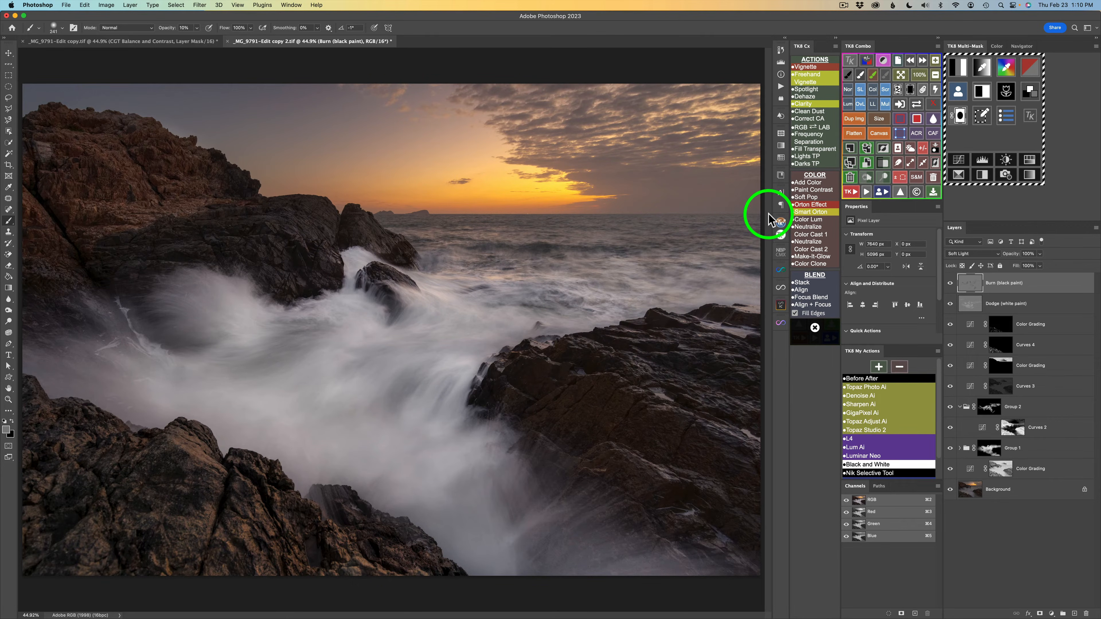
Run the Paint Contrast action and choose a light orange paint color, #d09874, based on the foreground rocks' hue.
click(817, 193)
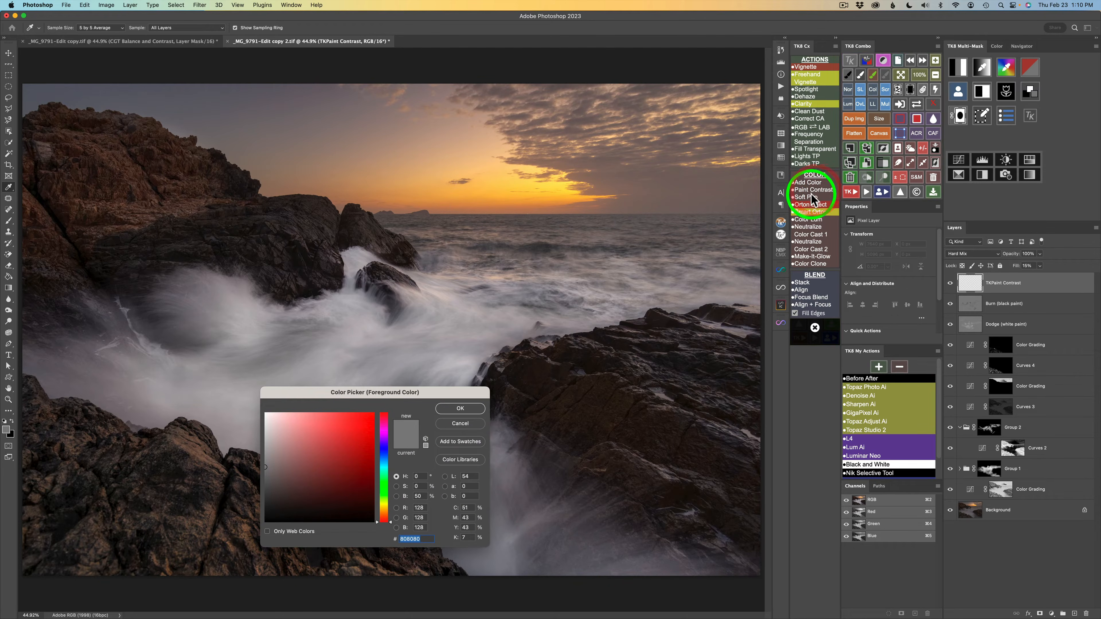
click(193, 436)
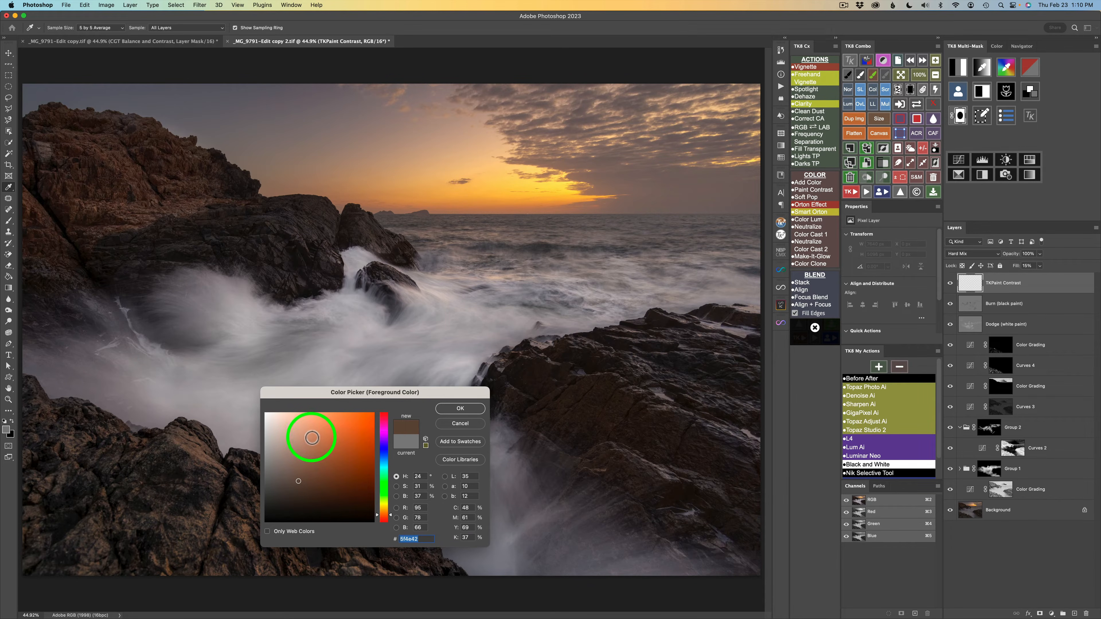
click(312, 434)
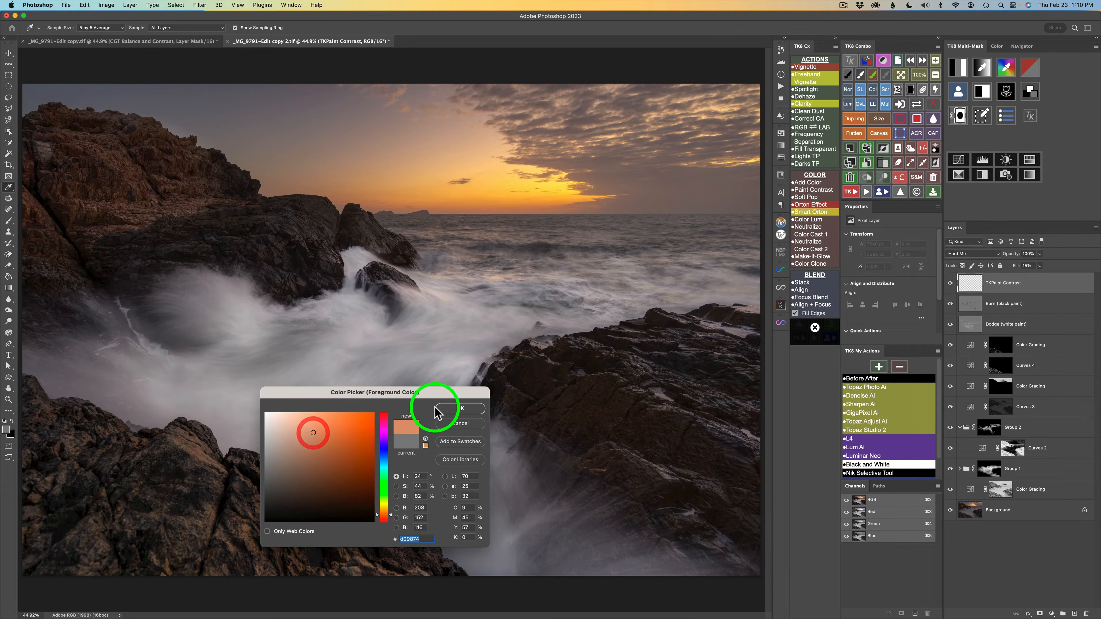
click(458, 409)
Paint over the left-hand foreground rocks on the Paint Contrast layer at 20% brush opacity and check the effect by toggling its visibility.
mouse_move(247, 448)
mouse_down()
mouse_move(230, 472)
mouse_move(178, 434)
mouse_up()
drag(236, 477, 269, 492)
drag(277, 494, 280, 505)
mouse_move(290, 521)
mouse_down()
mouse_move(258, 497)
mouse_move(265, 512)
mouse_up()
mouse_move(272, 527)
mouse_down()
mouse_move(255, 494)
mouse_move(276, 529)
mouse_move(245, 510)
mouse_move(260, 563)
mouse_move(241, 526)
mouse_move(268, 567)
mouse_move(292, 545)
mouse_move(301, 560)
mouse_move(327, 537)
mouse_move(354, 561)
mouse_move(332, 527)
mouse_move(376, 569)
mouse_move(434, 578)
mouse_up()
drag(209, 455, 168, 435)
mouse_move(172, 573)
mouse_down()
mouse_move(150, 558)
mouse_move(160, 566)
mouse_up()
drag(110, 527, 100, 519)
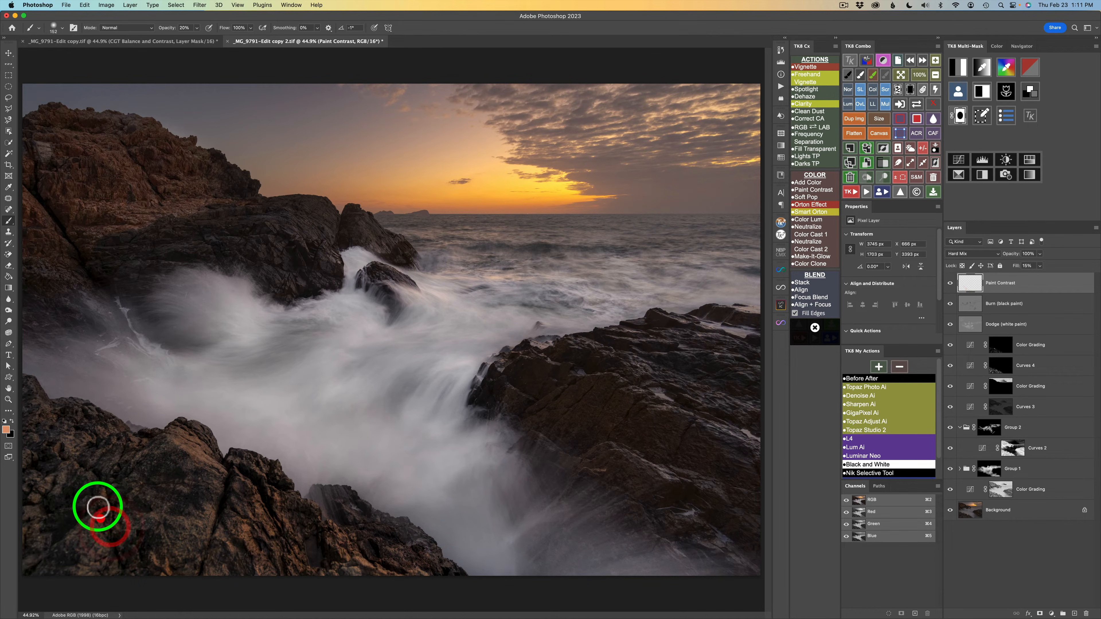
mouse_move(99, 447)
mouse_down()
mouse_move(60, 451)
mouse_move(74, 439)
mouse_move(43, 492)
mouse_move(63, 475)
mouse_move(48, 517)
mouse_move(33, 526)
mouse_move(24, 516)
mouse_move(48, 534)
mouse_move(36, 558)
mouse_move(99, 549)
mouse_move(85, 567)
mouse_move(96, 564)
mouse_move(86, 527)
mouse_move(63, 526)
mouse_up()
click(29, 423)
drag(361, 521, 405, 543)
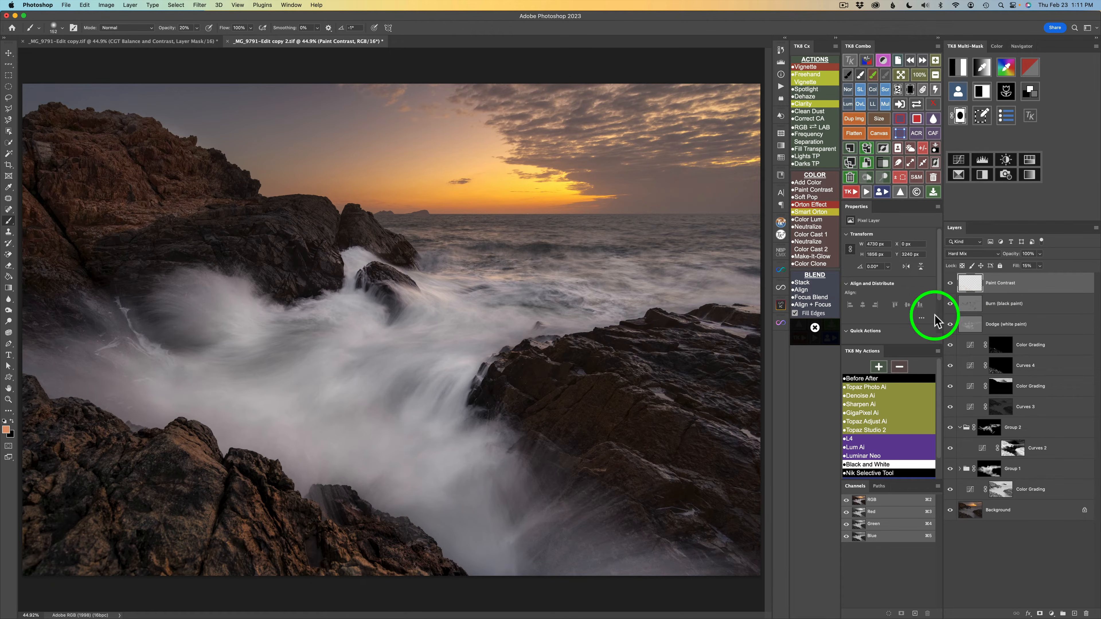
click(951, 284)
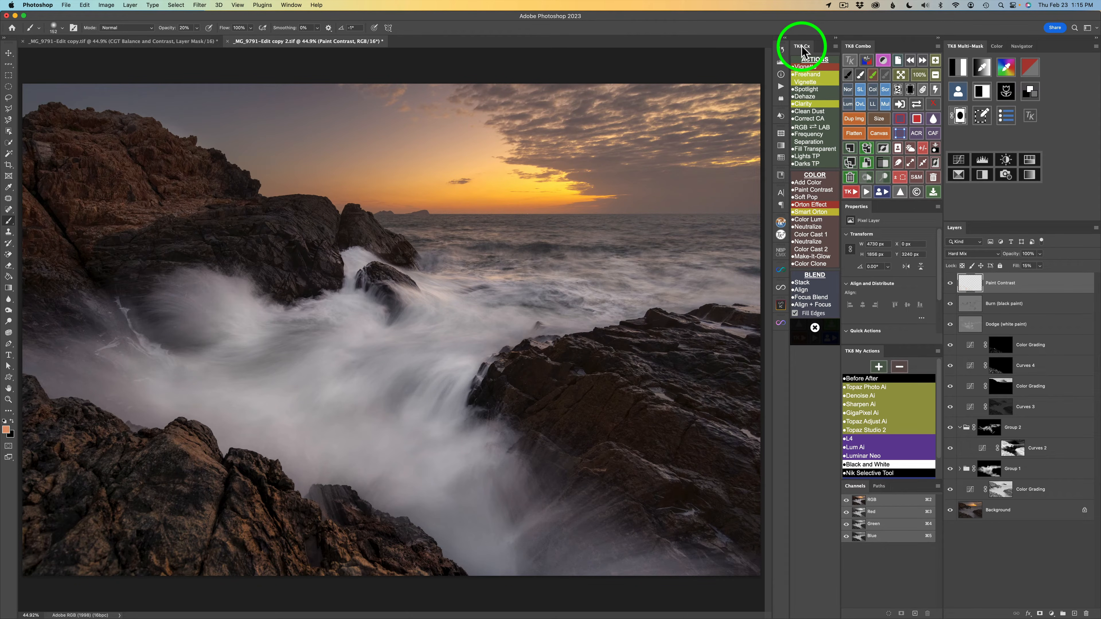
click(811, 231)
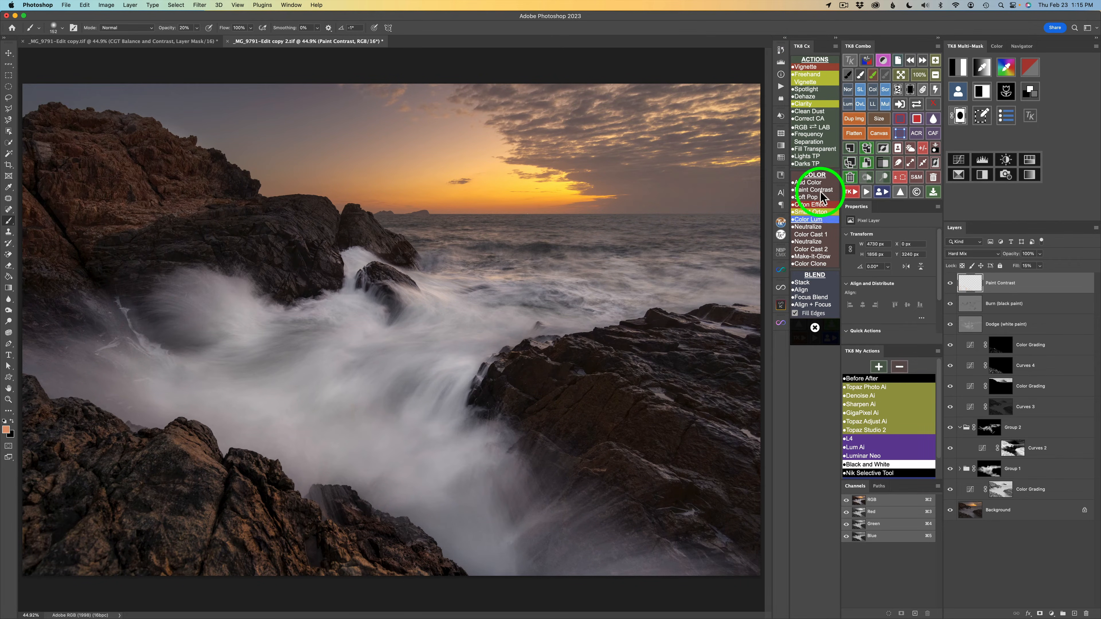
click(799, 244)
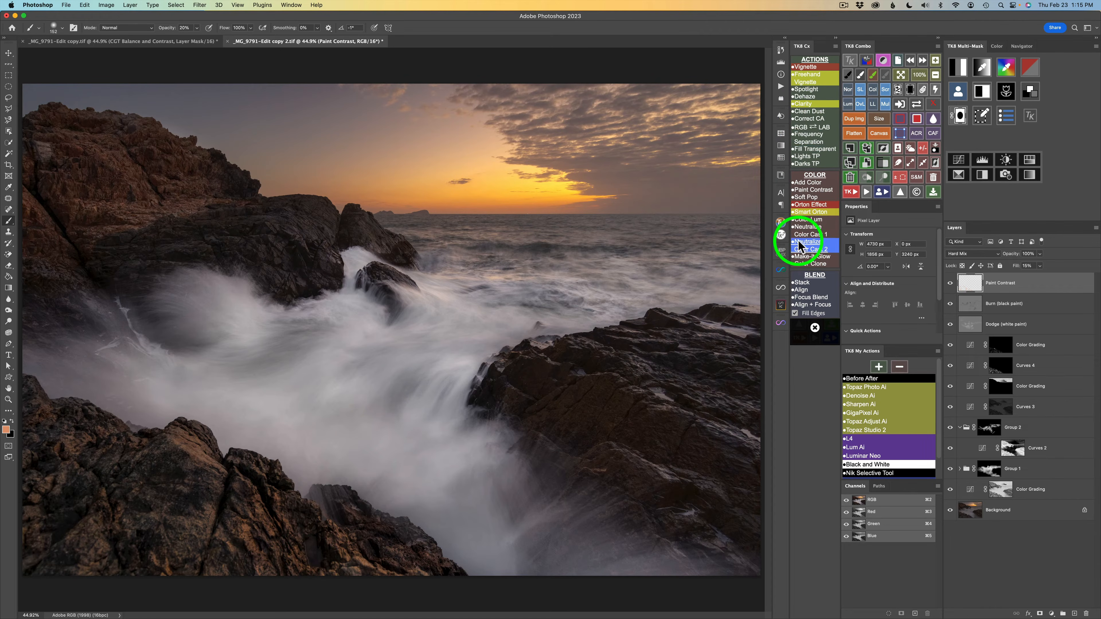
click(812, 284)
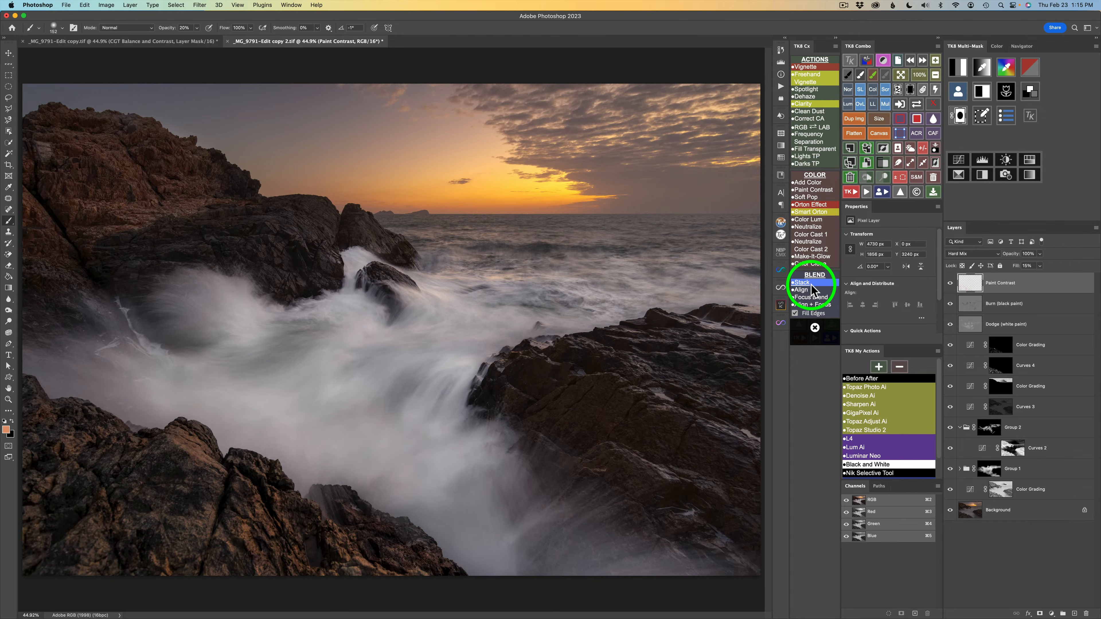
click(813, 235)
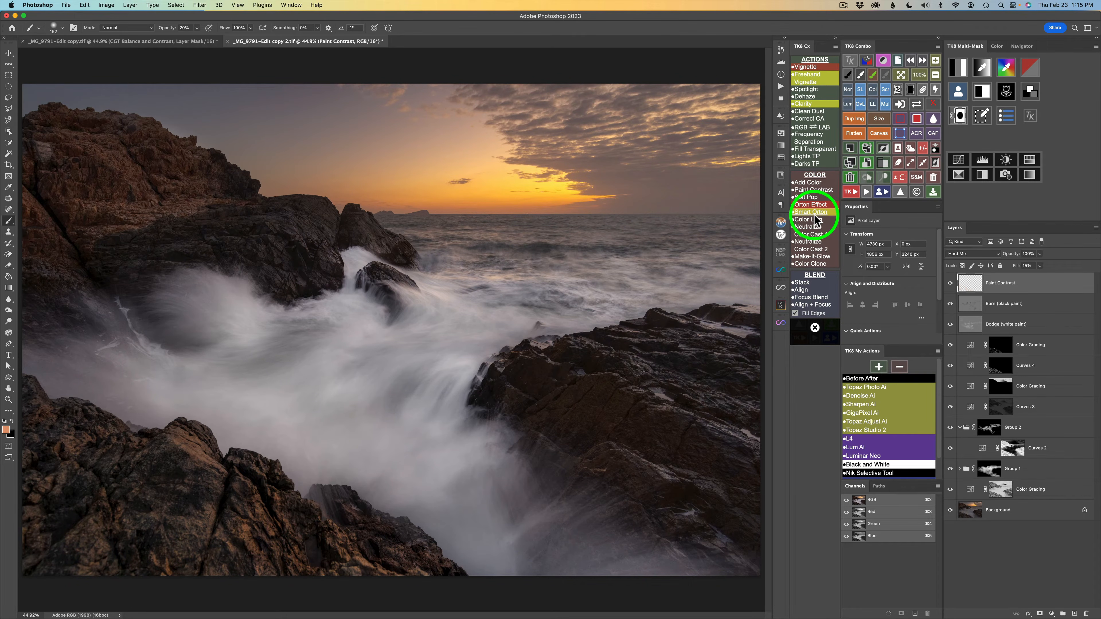
Run the Soft Pop action on the image and toggle its layer's visibility to compare the effect.
click(808, 197)
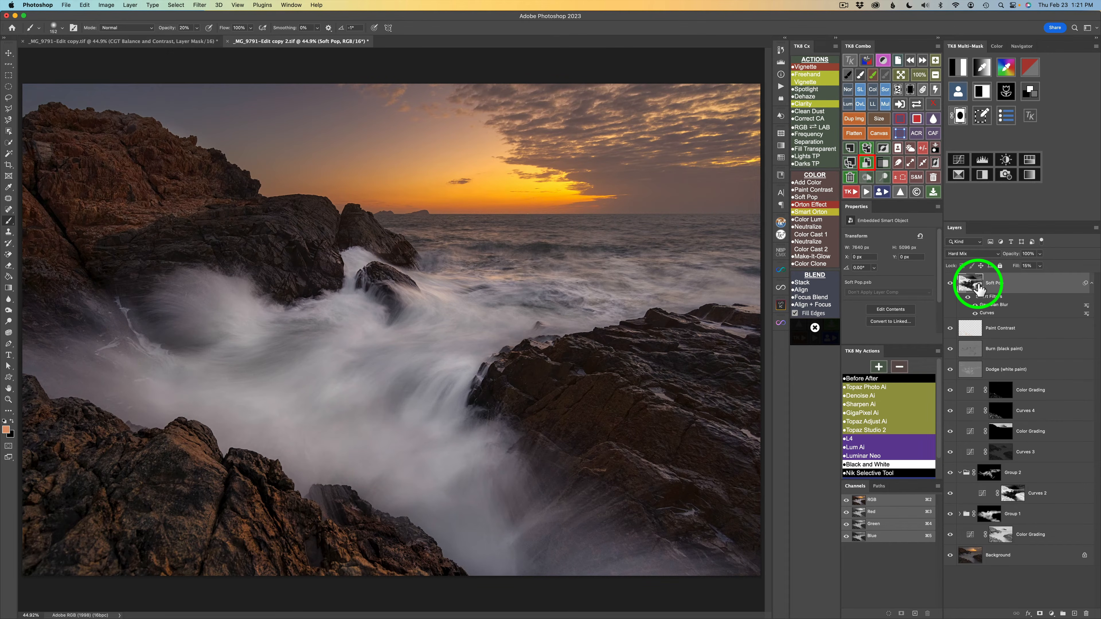
click(951, 283)
click(951, 283)
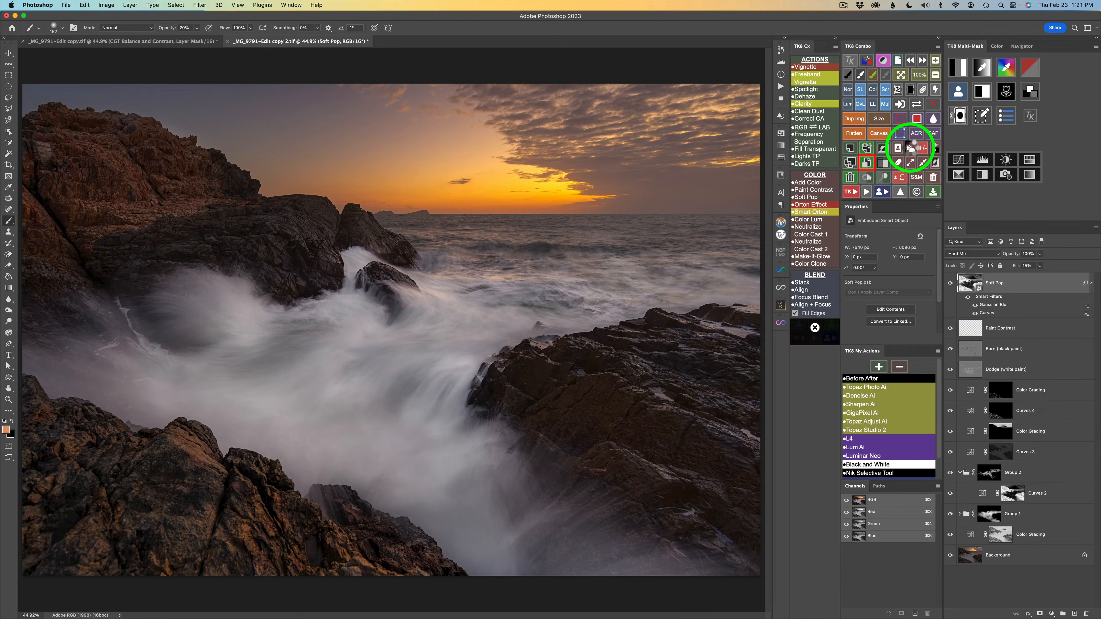
Select the sky, turn the selection into a mask on the Soft Pop layer, and invert the mask to exclude the sky.
click(910, 148)
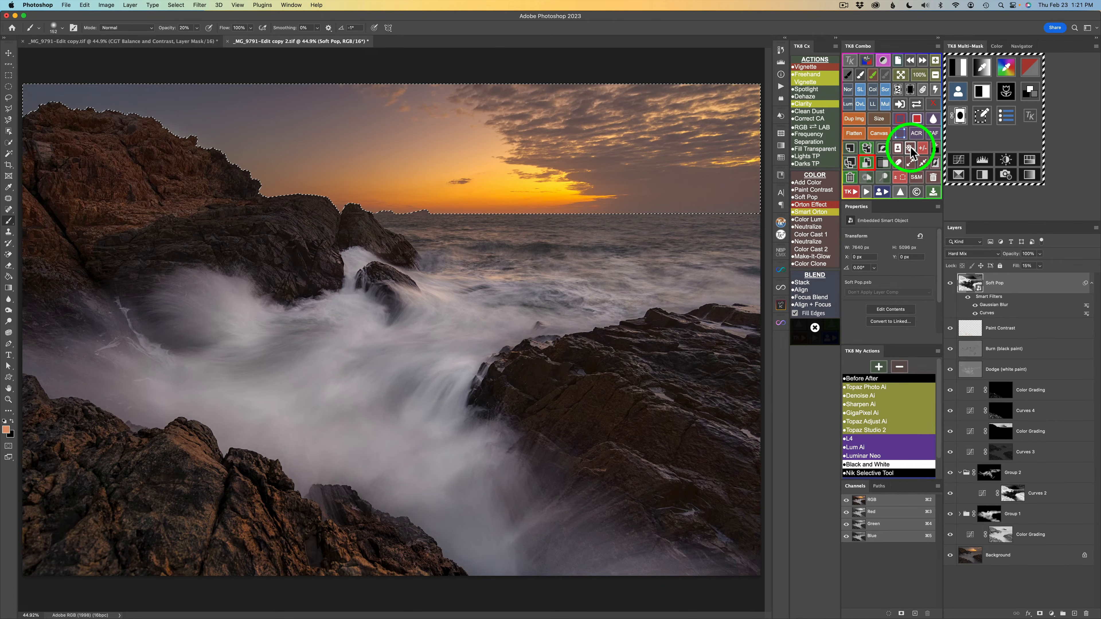
click(898, 92)
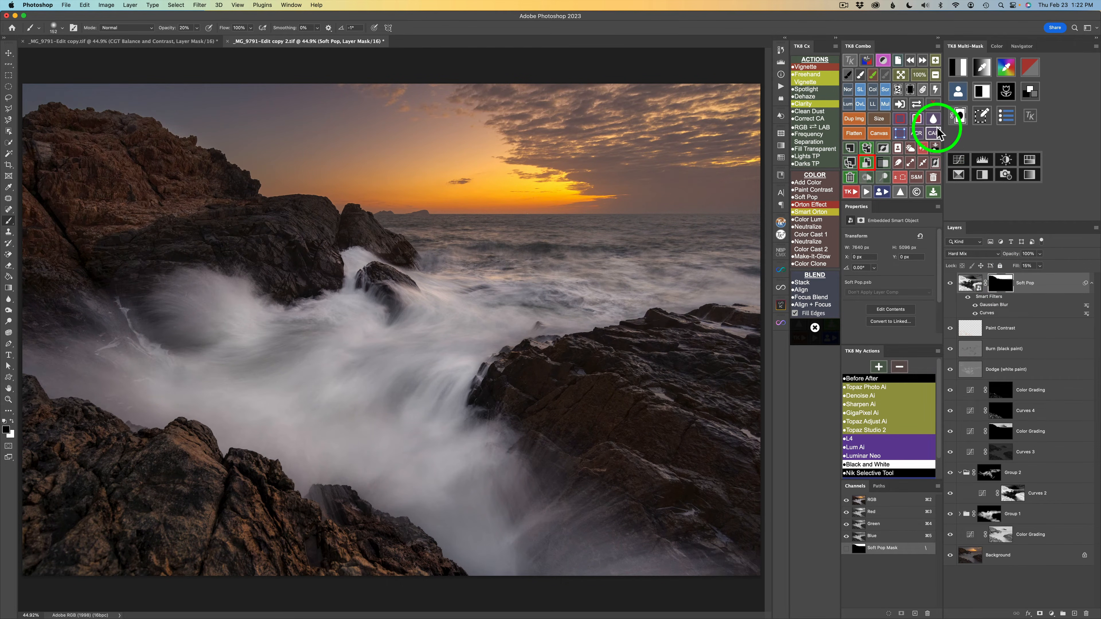
click(884, 148)
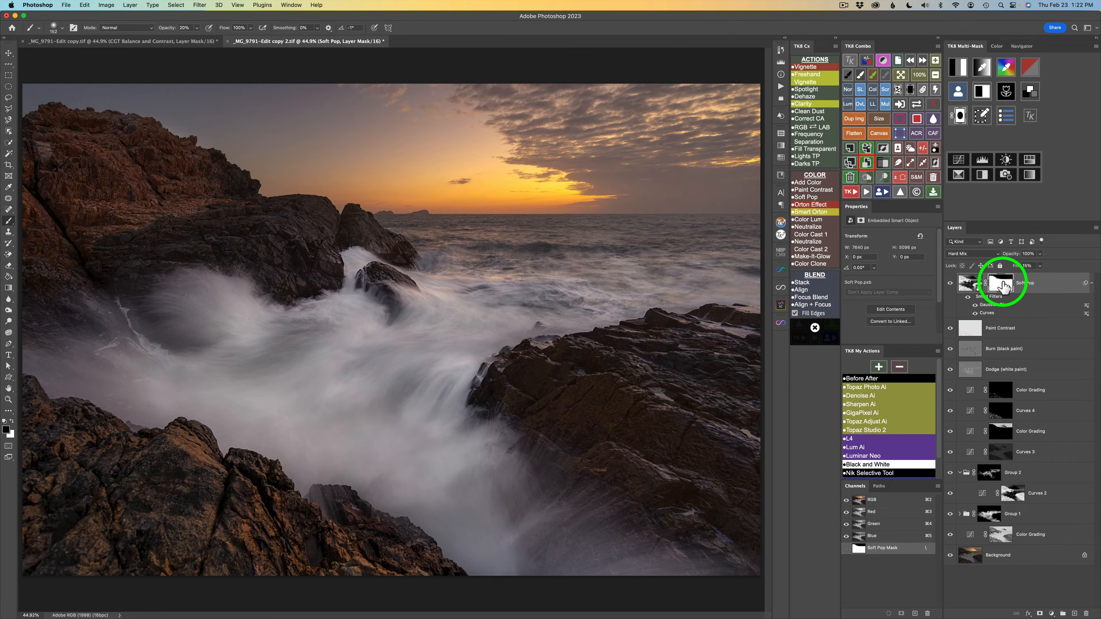
Reduce the Soft Pop layer mask's density to 80% and toggle the layer's visibility to compare.
click(861, 220)
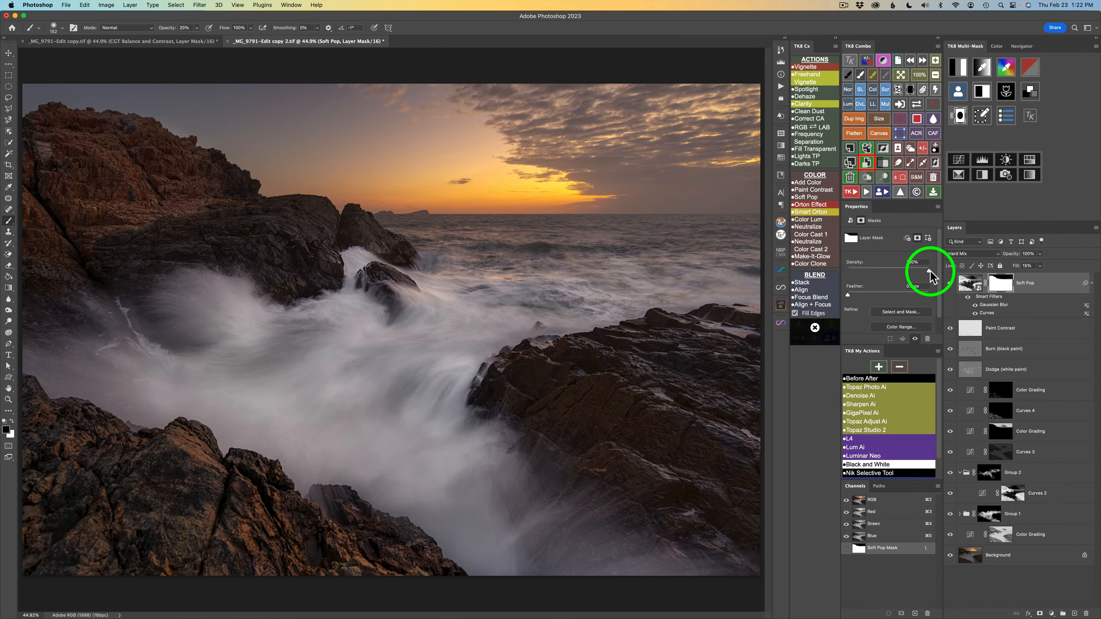
drag(929, 271, 911, 268)
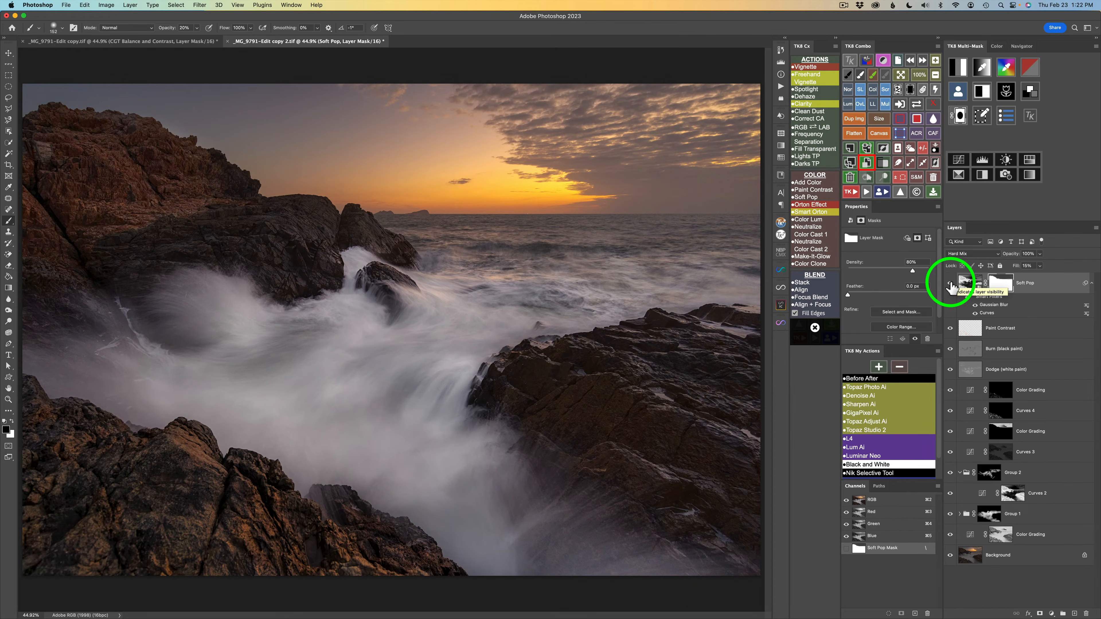
click(950, 284)
click(950, 284)
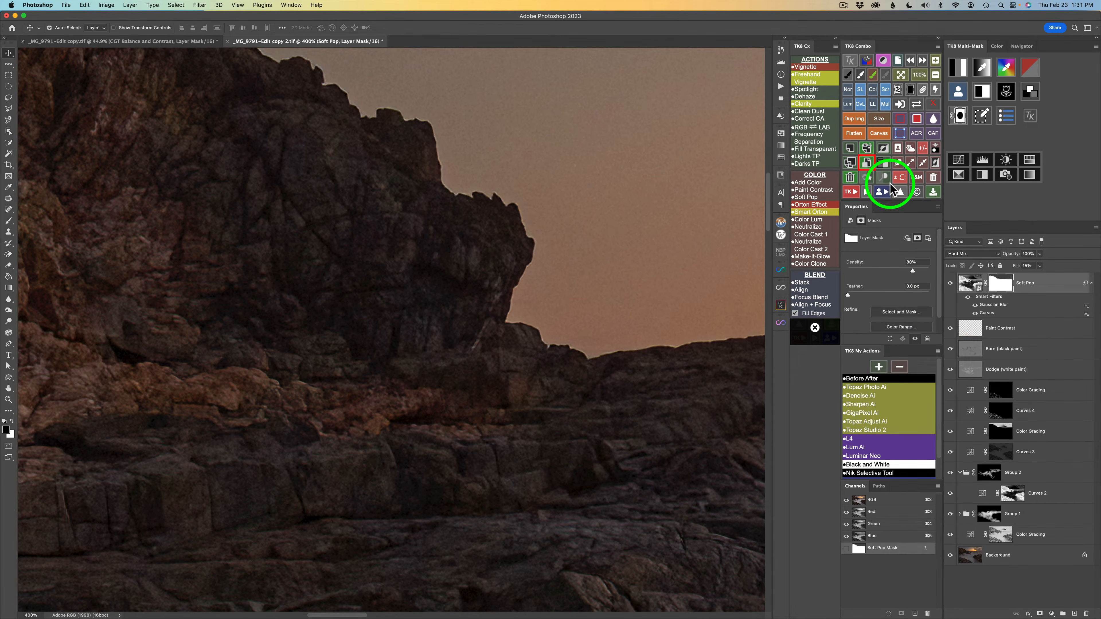
Stamp the visible layers onto a new layer and set up the Clone Stamp with a 23 px brush in Darker Color mode.
click(867, 149)
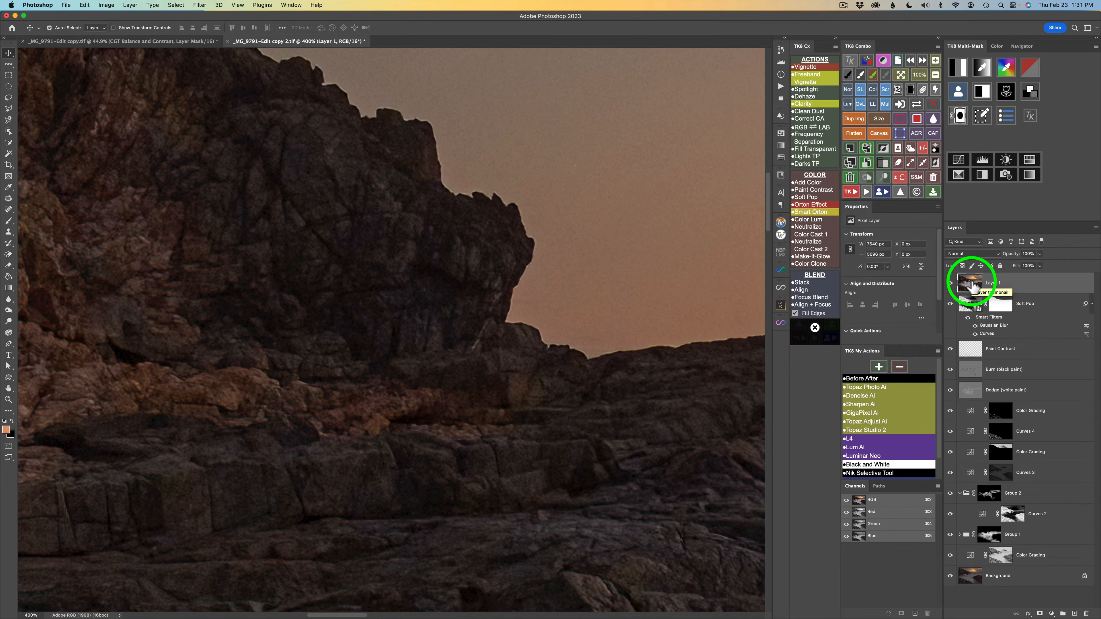
key(s)
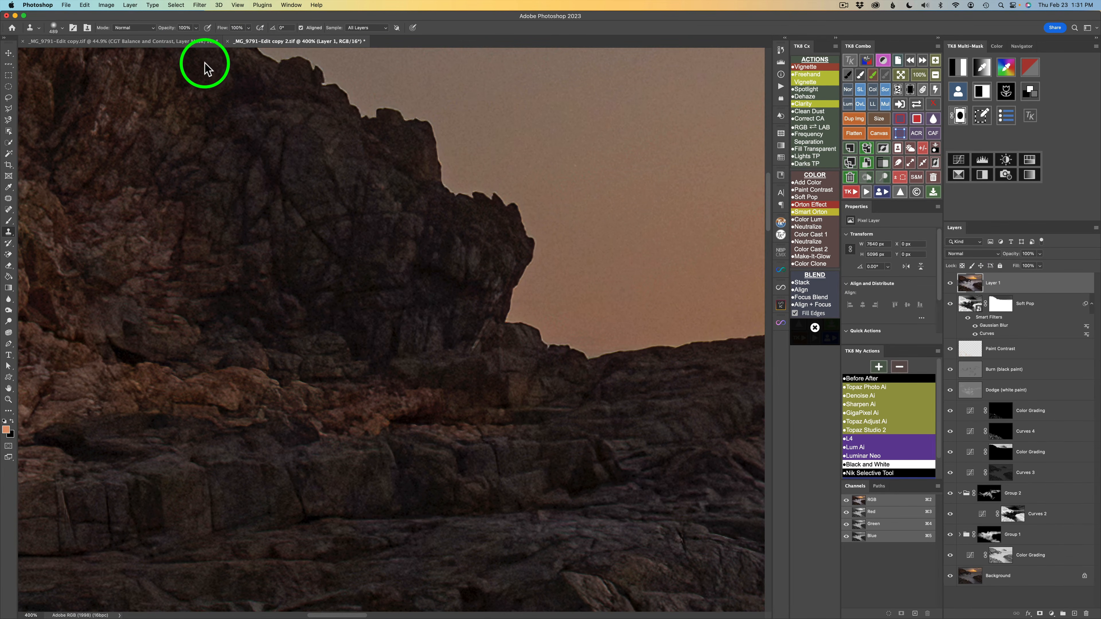
mouse_move(350, 265)
ctrl+alt+mouse_down()
mouse_move(241, 267)
mouse_move(300, 264)
mouse_move(93, 300)
ctrl+alt+mouse_up()
ctrl+alt+drag(515, 264, 445, 266)
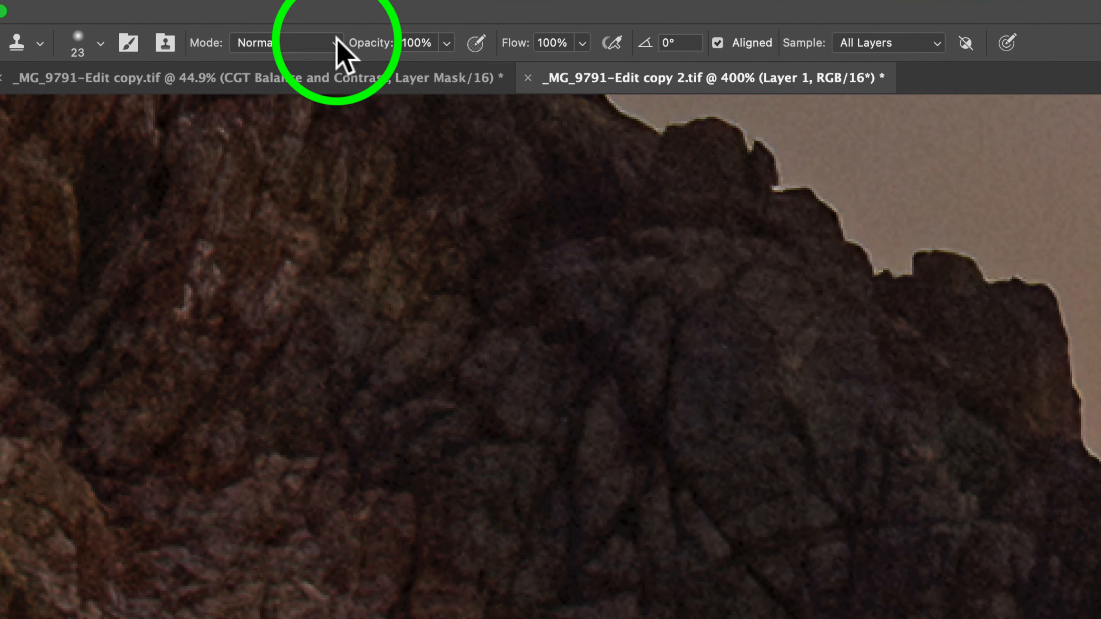
click(338, 48)
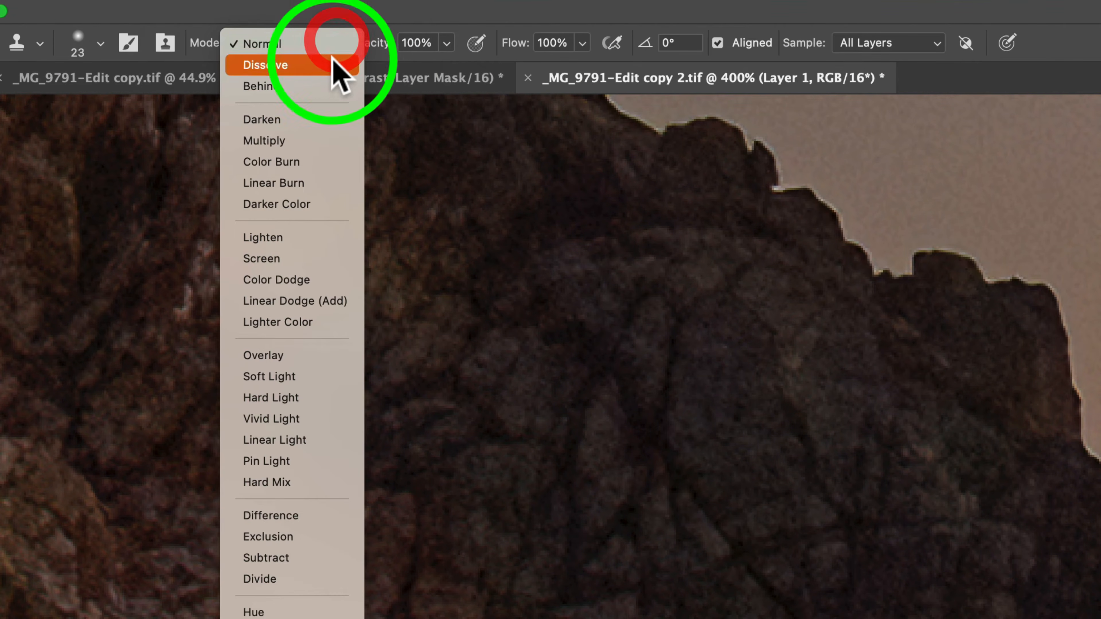
click(307, 200)
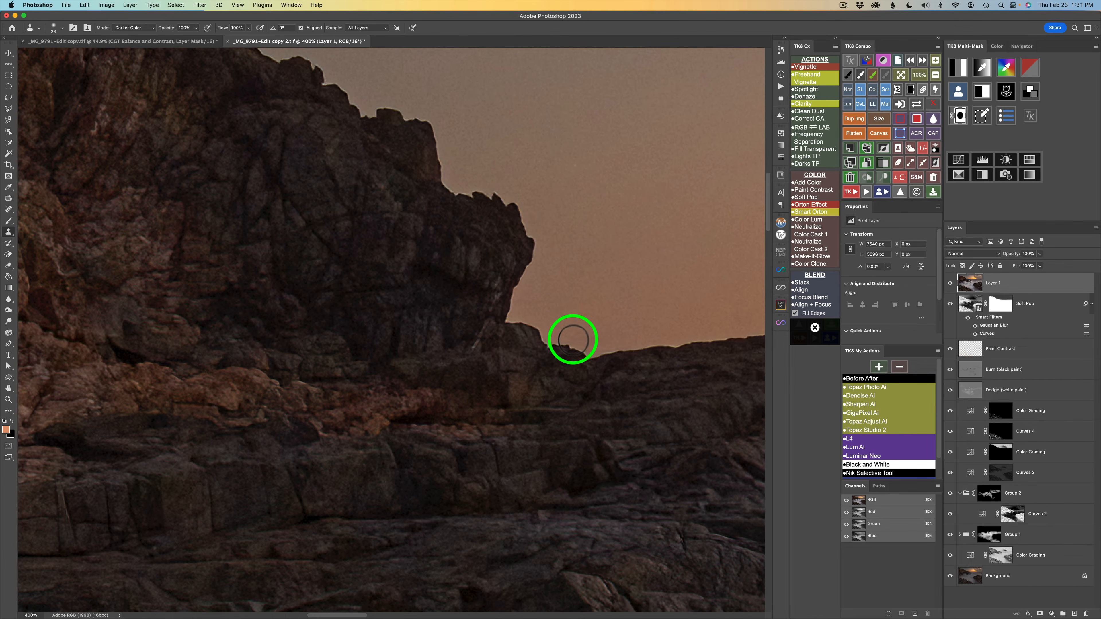
Clone nearby sky over the light halo along the upper-left rock outline and the ridge below it.
alt+click(589, 346)
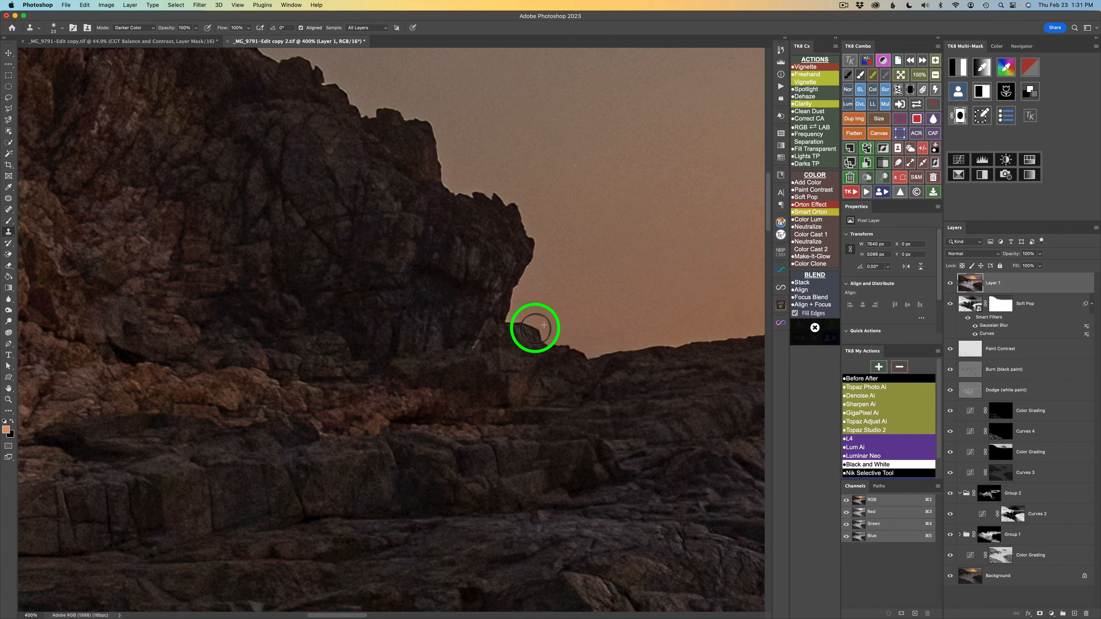
click(515, 298)
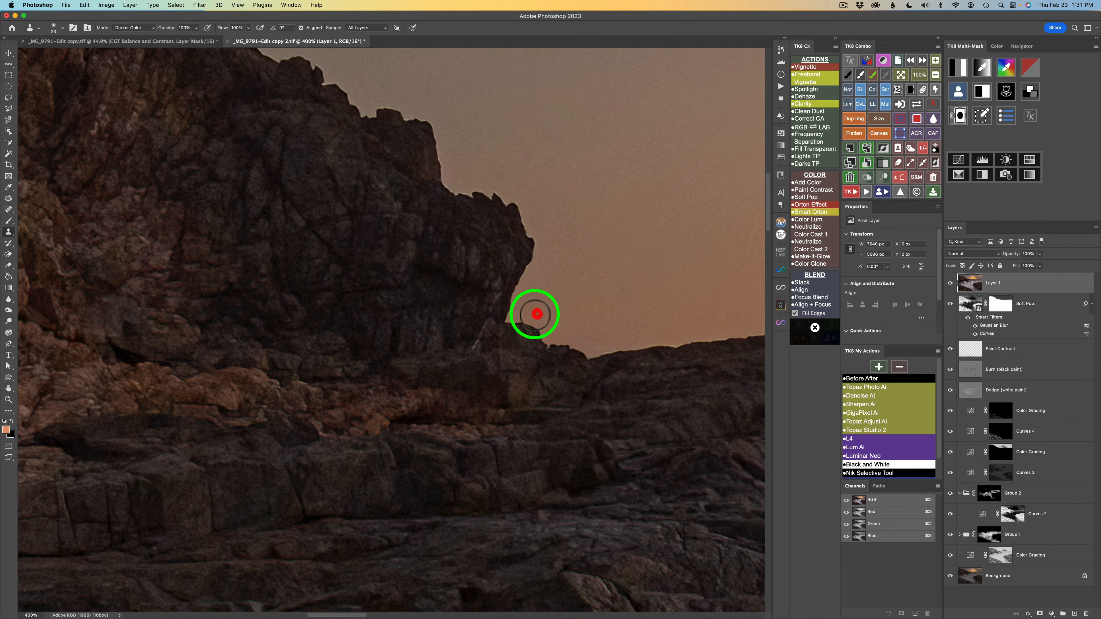
click(516, 300)
drag(515, 299, 537, 251)
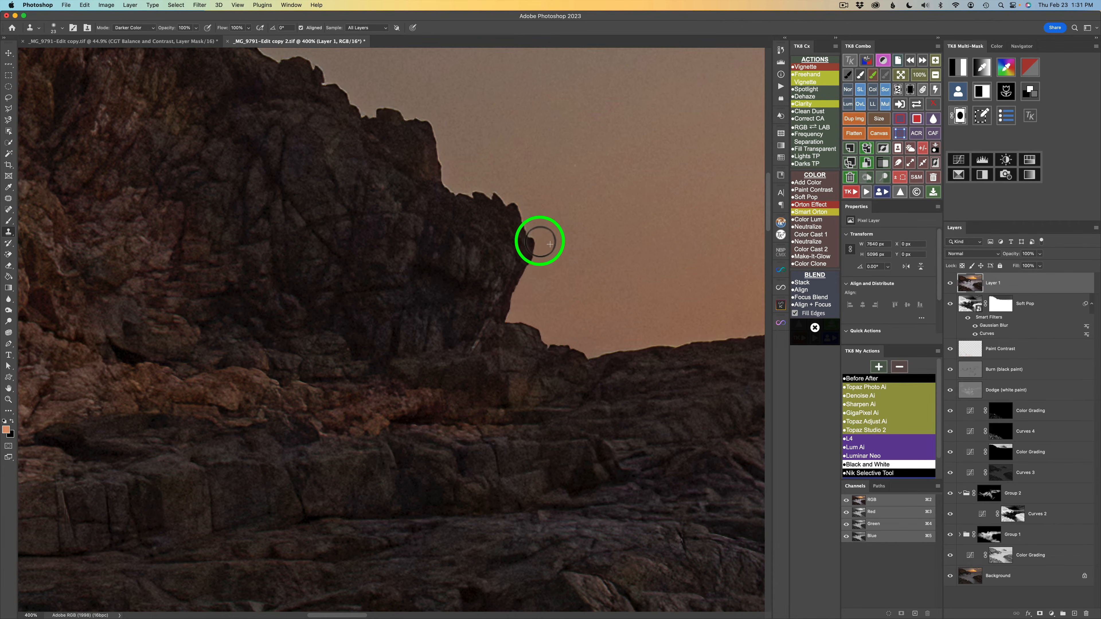
alt+click(538, 227)
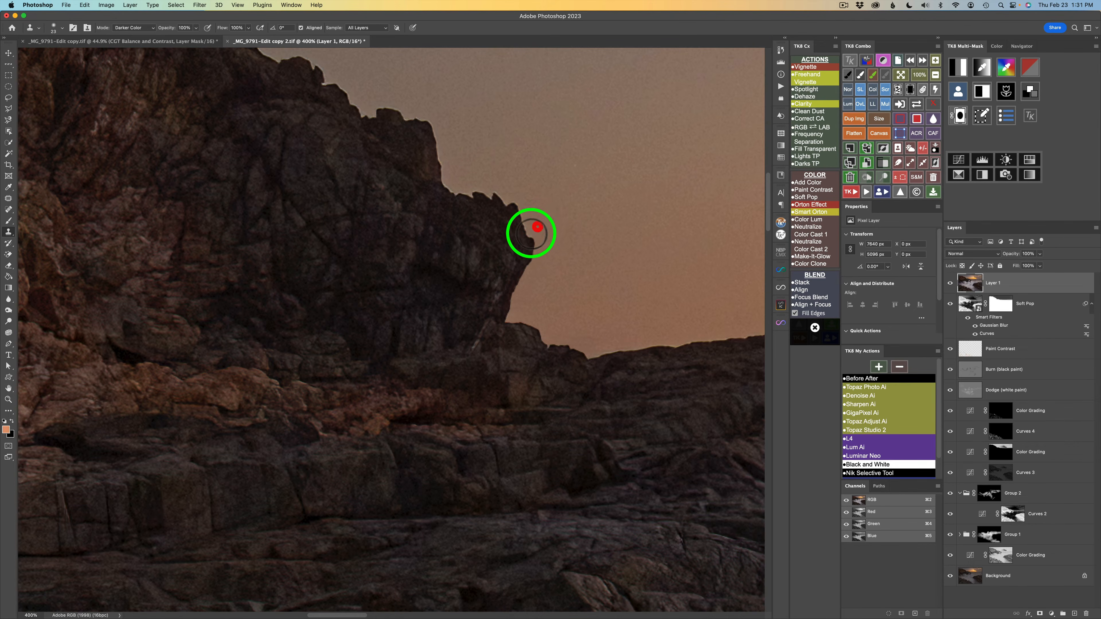
click(517, 203)
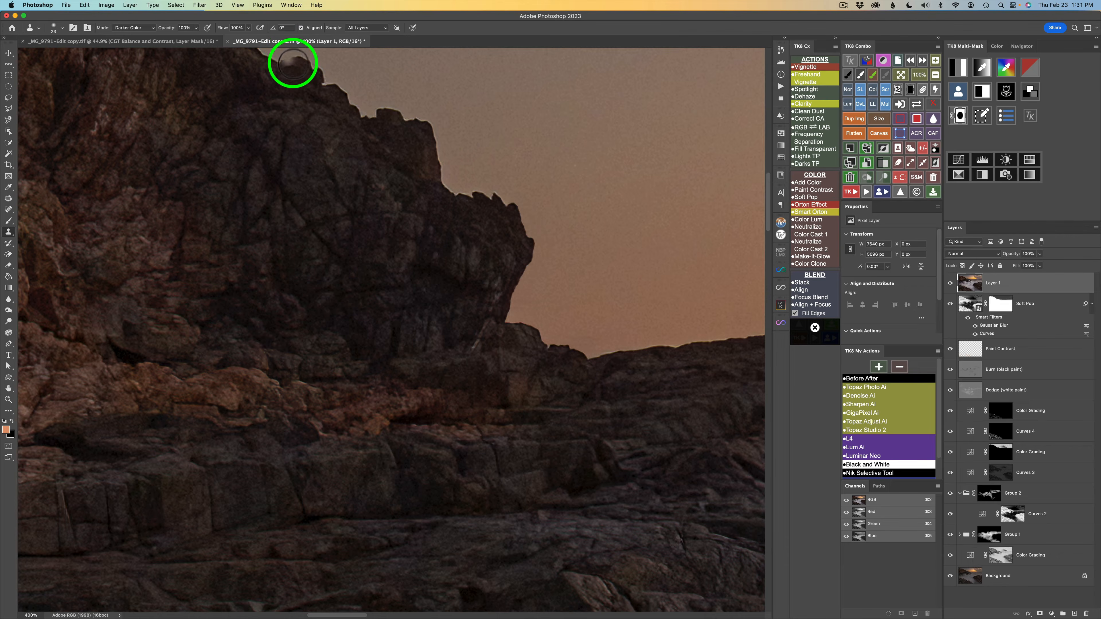
alt+click(555, 335)
mouse_move(550, 346)
mouse_down()
mouse_move(639, 344)
mouse_move(624, 344)
mouse_move(643, 325)
mouse_up()
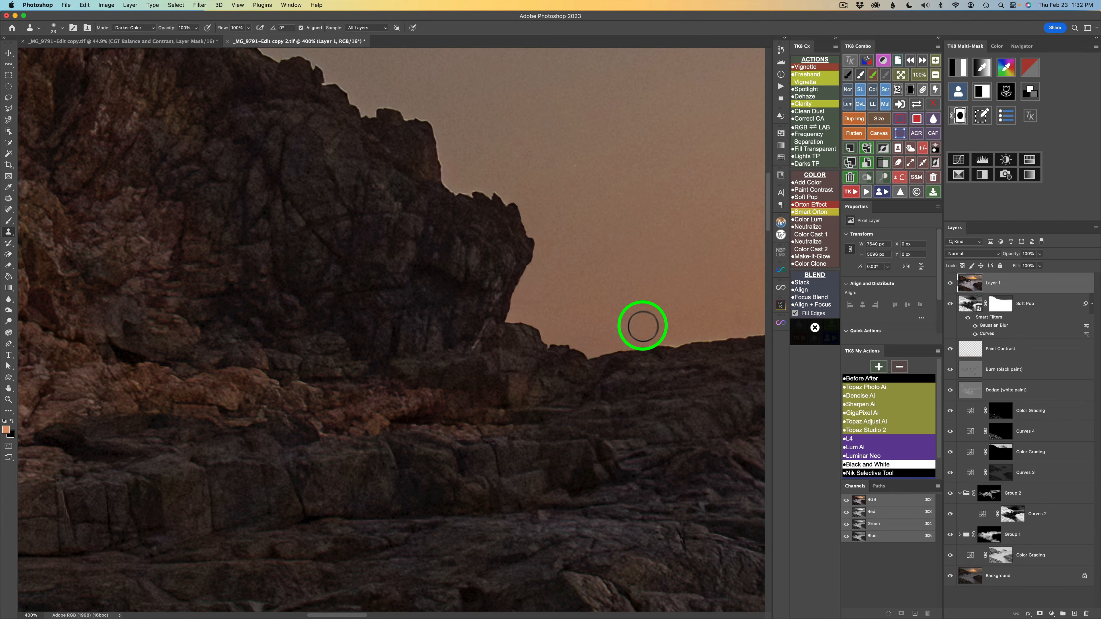
Fit the whole image in view and compare the edited photo with the original using the Before After action.
click(902, 74)
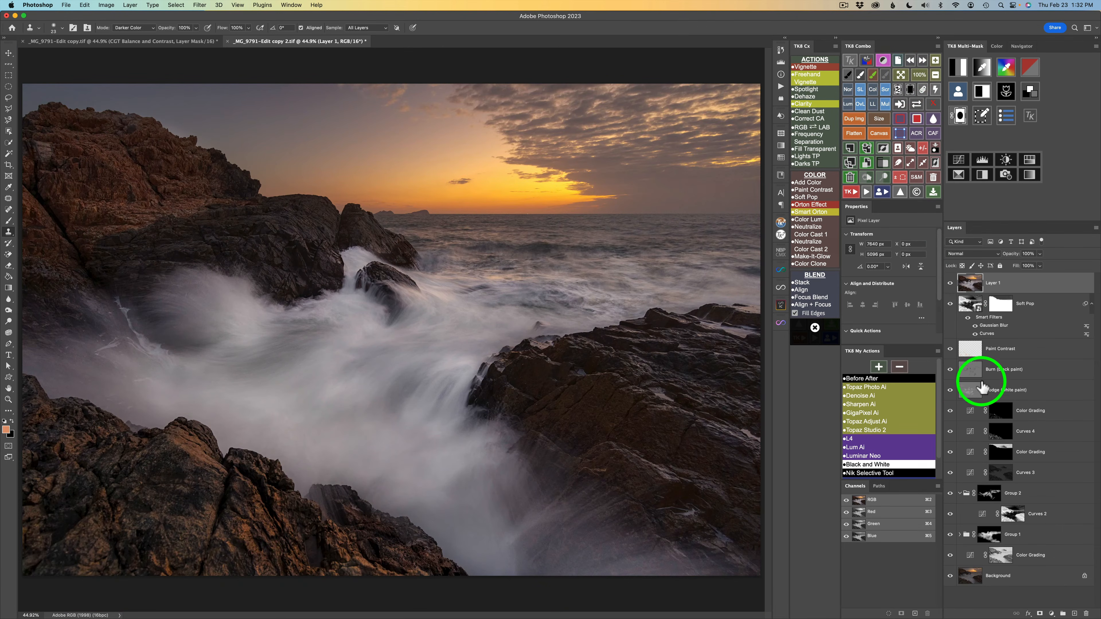
click(862, 379)
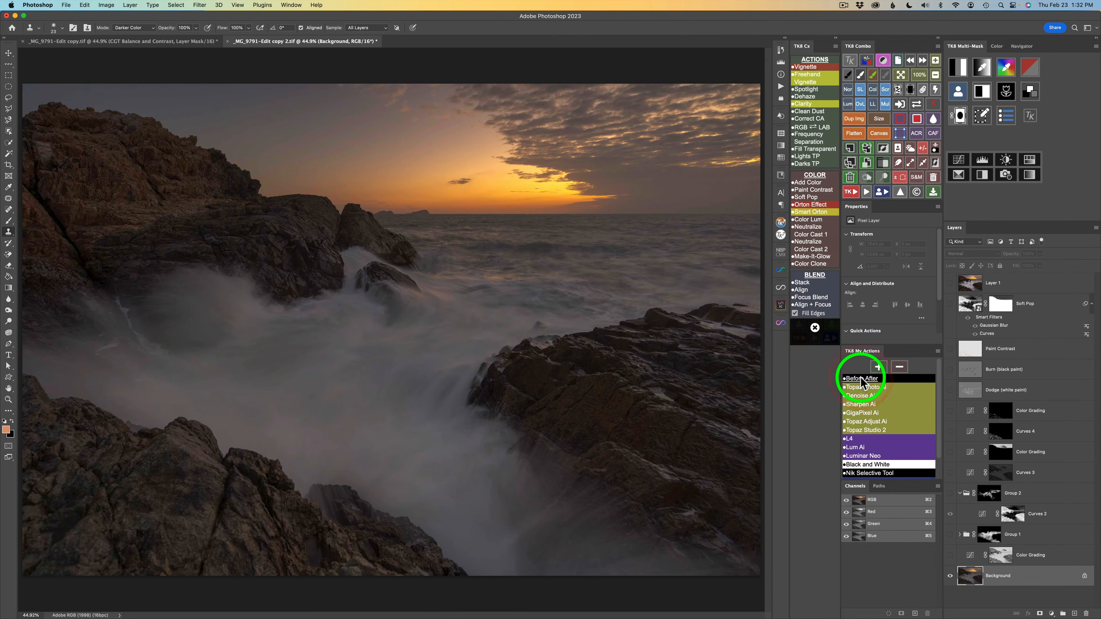
click(862, 379)
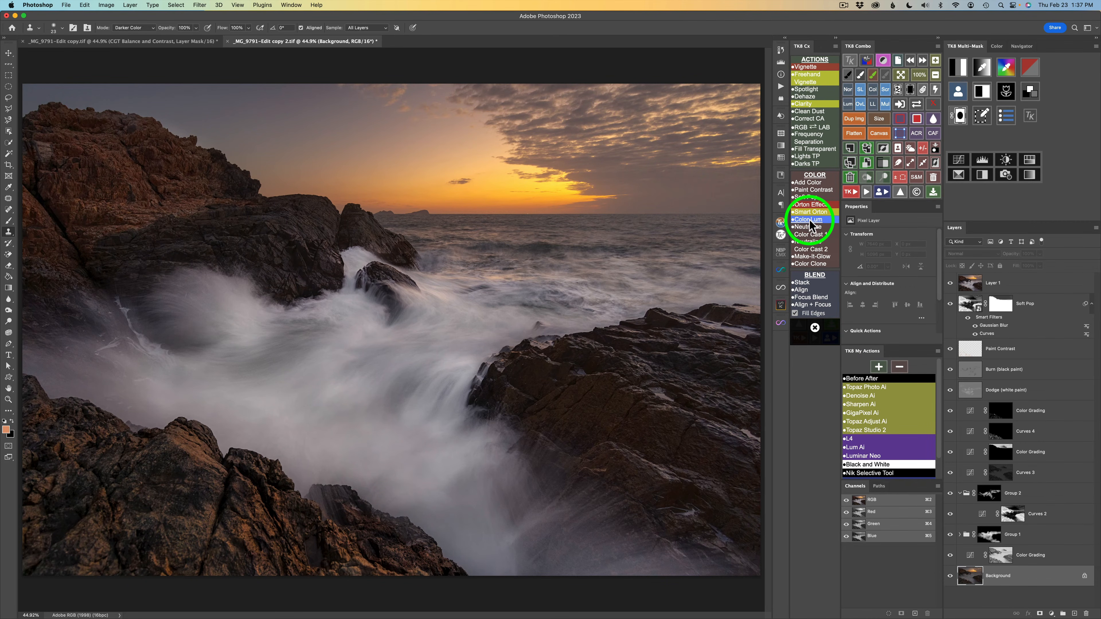
Add a Color Luminosity layer with the Color Lum action and set its Reds to 17 and Yellows to 91.
click(809, 220)
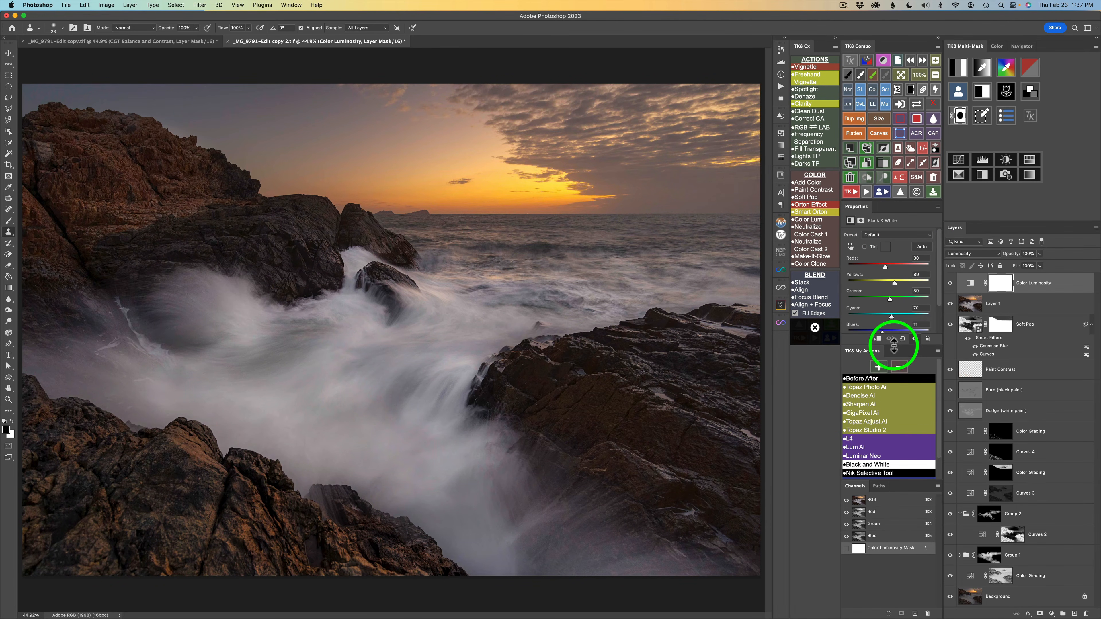
drag(892, 347, 892, 380)
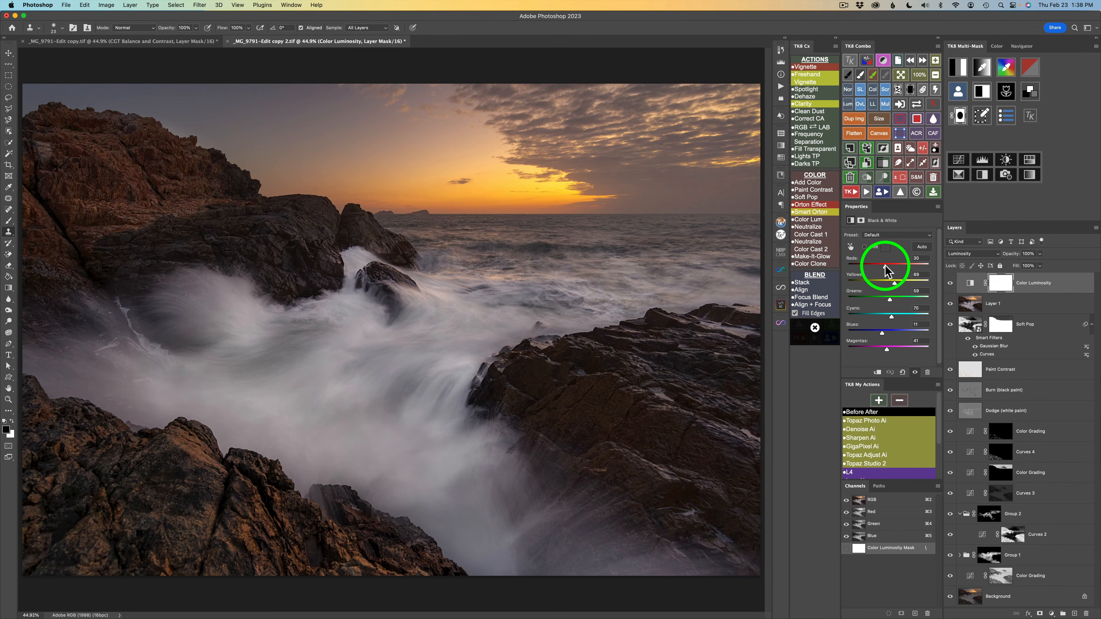
mouse_move(885, 265)
mouse_down()
mouse_move(911, 283)
mouse_move(896, 281)
mouse_up()
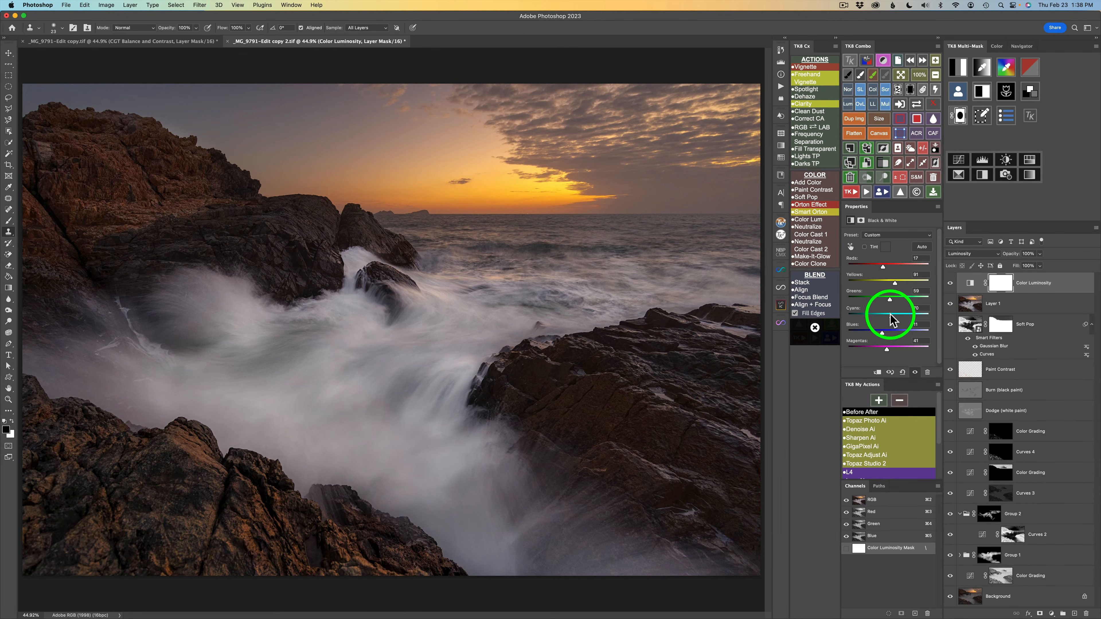
Raise the Color Luminosity layer's Cyans to about 98 and Blues to about 62, and toggle the layer to compare.
mouse_move(891, 315)
mouse_down()
mouse_move(901, 315)
mouse_move(879, 333)
mouse_move(891, 333)
mouse_up()
click(949, 283)
click(950, 283)
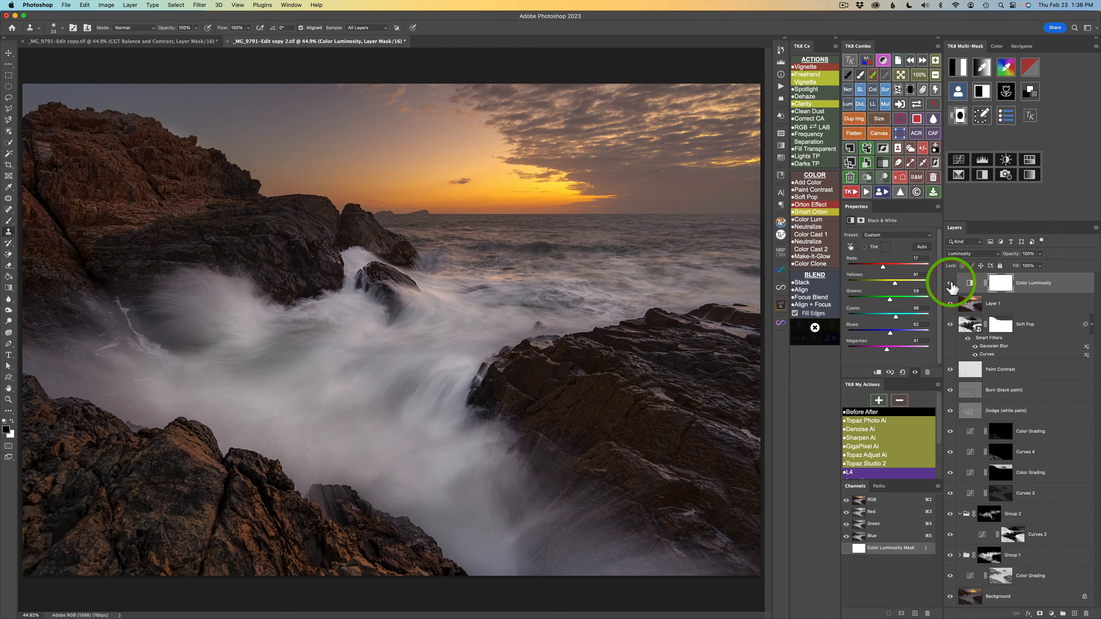